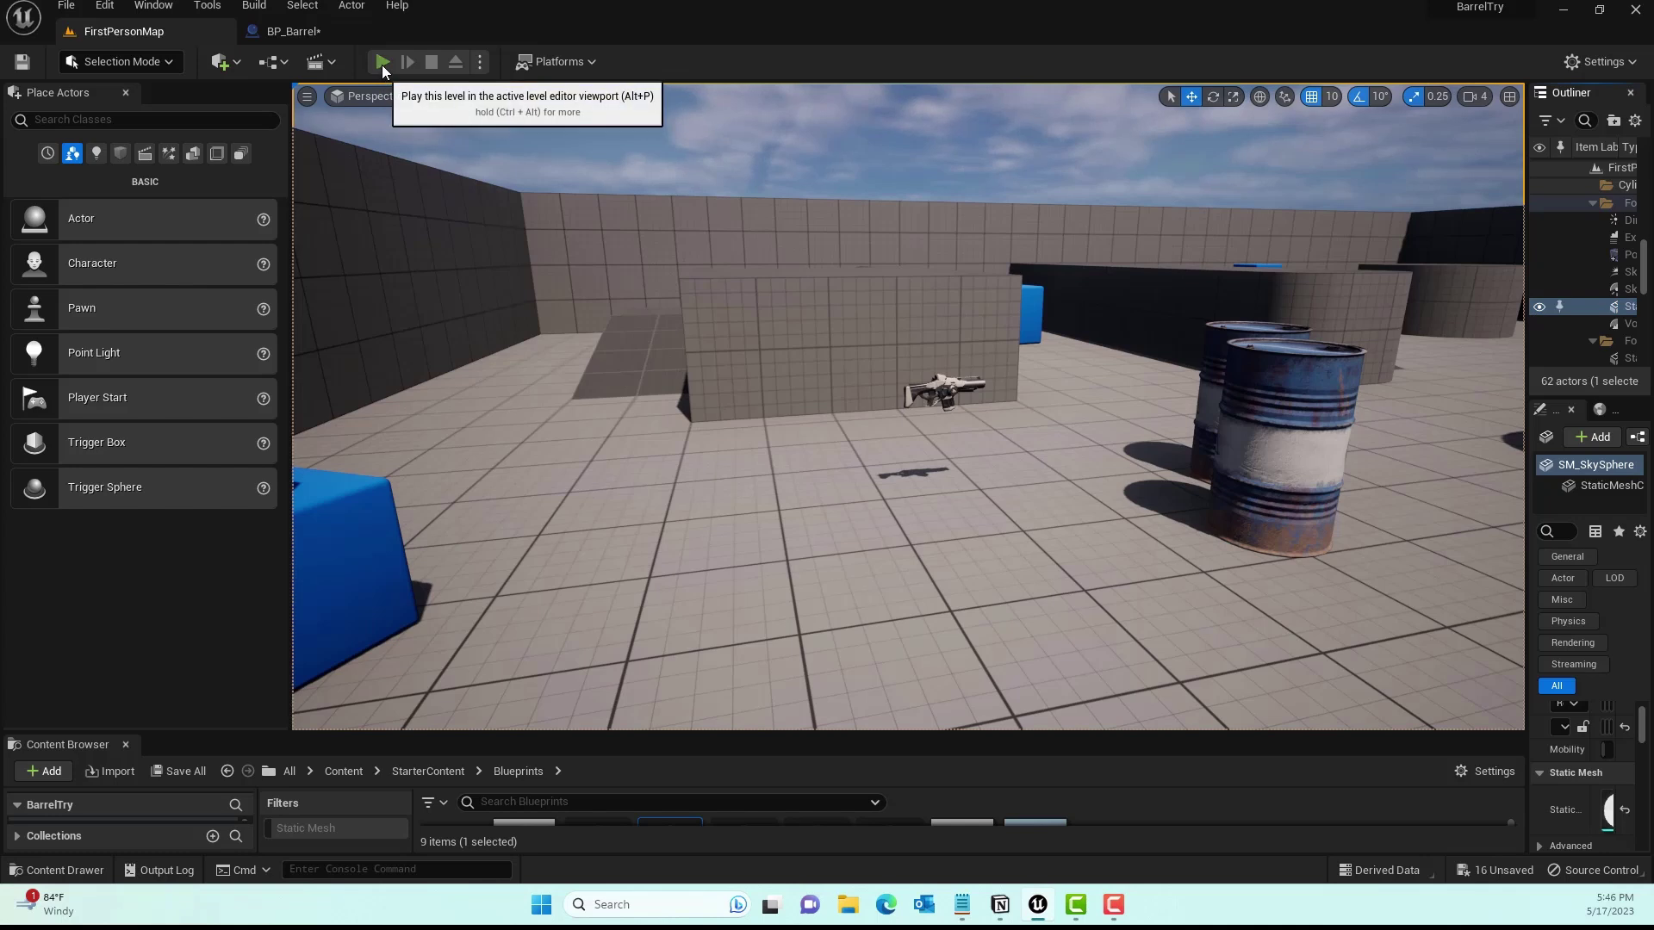
# Play the finished barrel level in full screen and pick up the rifle.
pyautogui.click(381, 65)
pyautogui.click(935, 409)
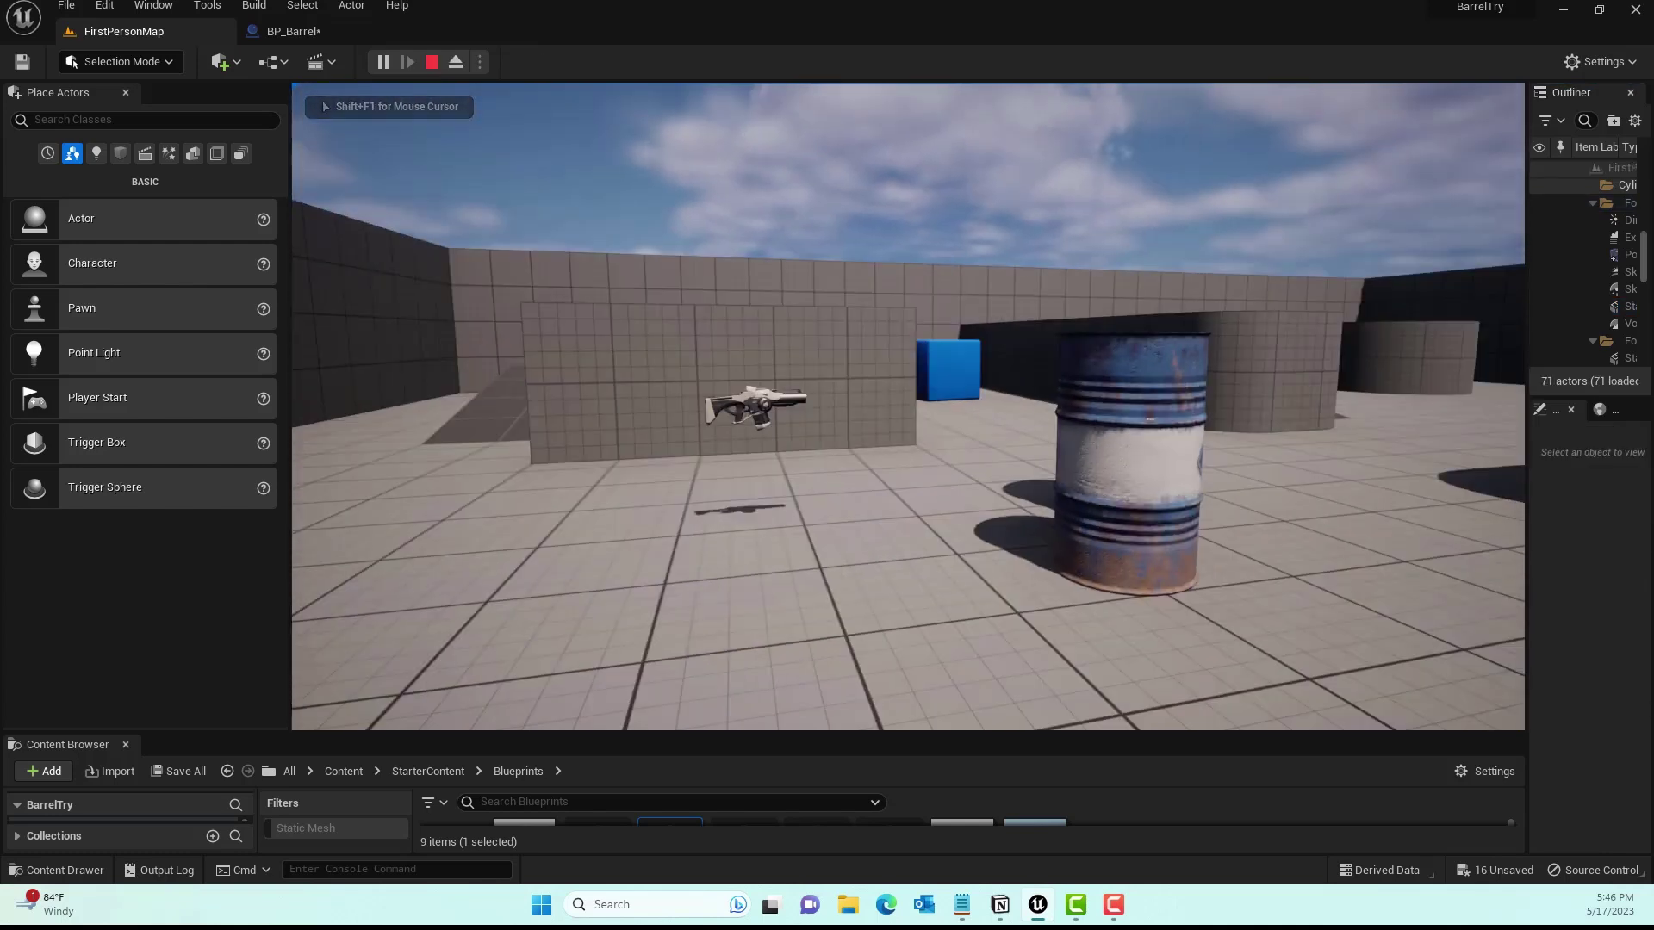
pyautogui.press('F11')
pyautogui.click(827, 442)
pyautogui.press('w')
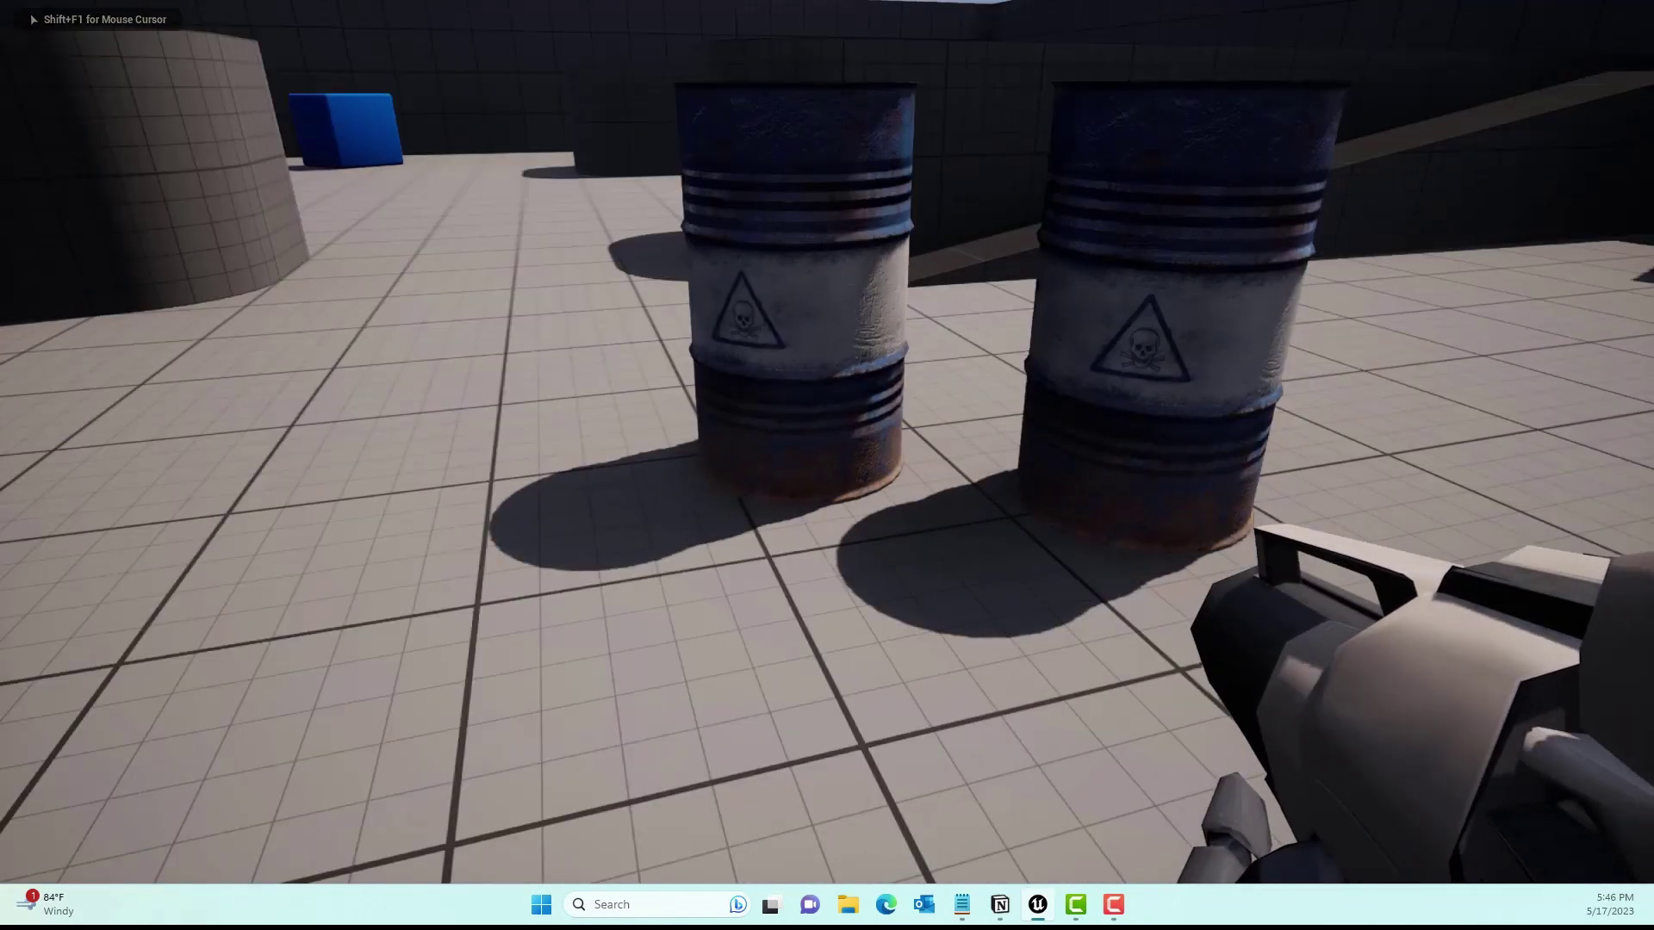
# Shoot at the two blue barrels, walk around them to check the fire effect, and end the play session.
pyautogui.press('s')
pyautogui.click(827, 442)
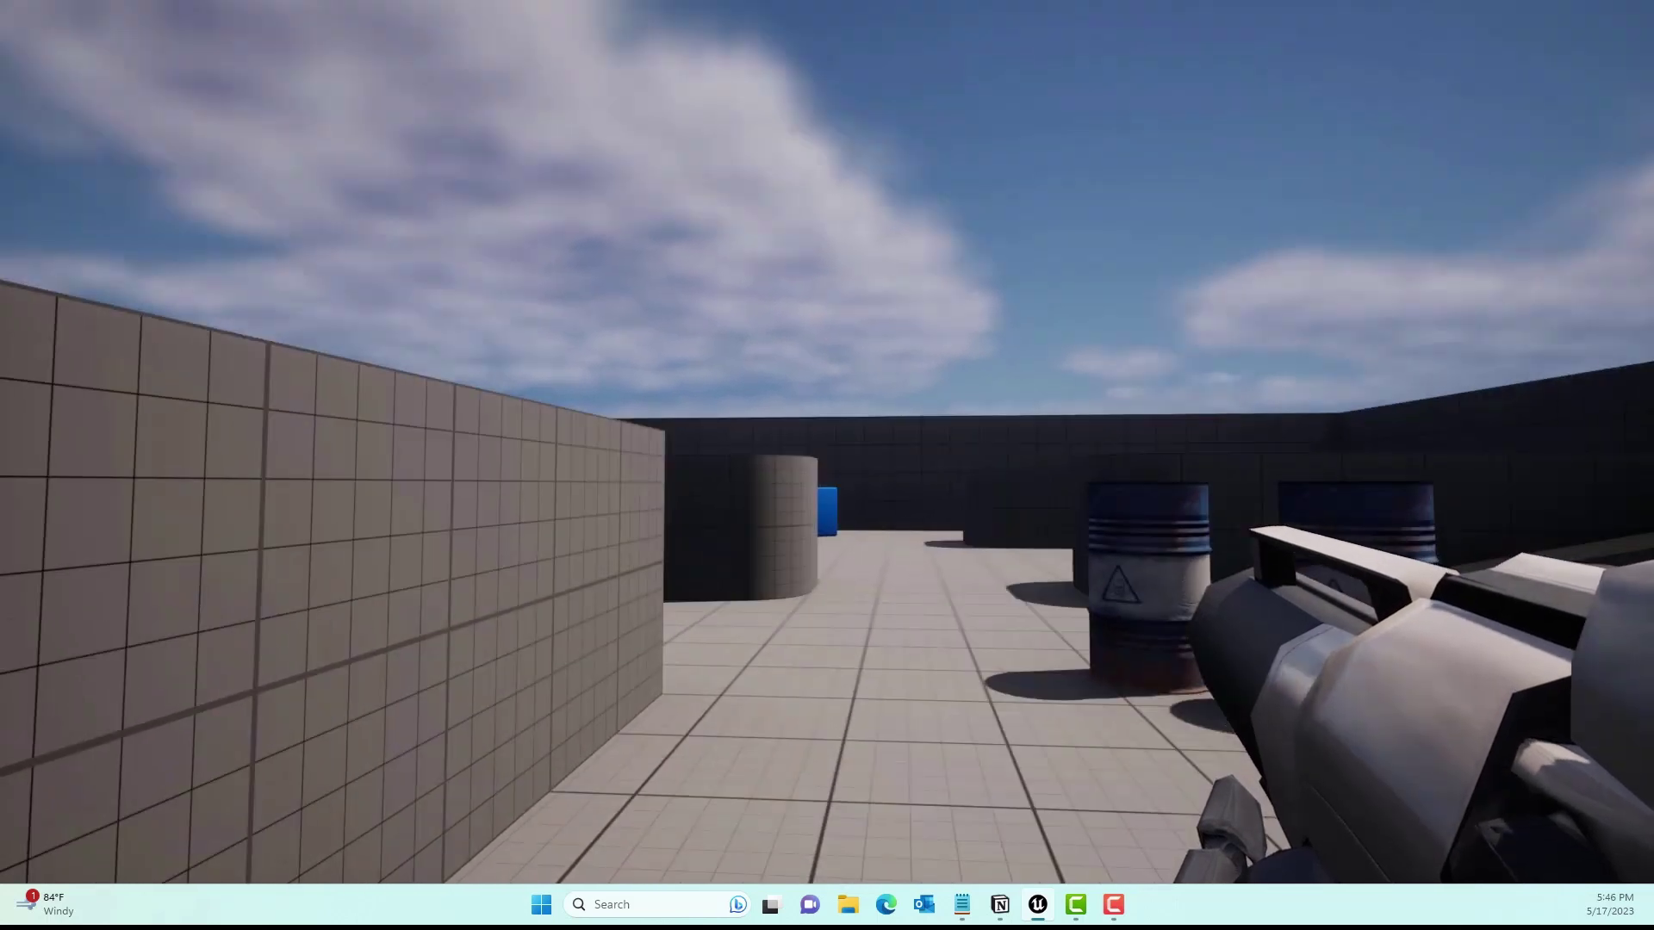
pyautogui.click(827, 441)
pyautogui.click(826, 442)
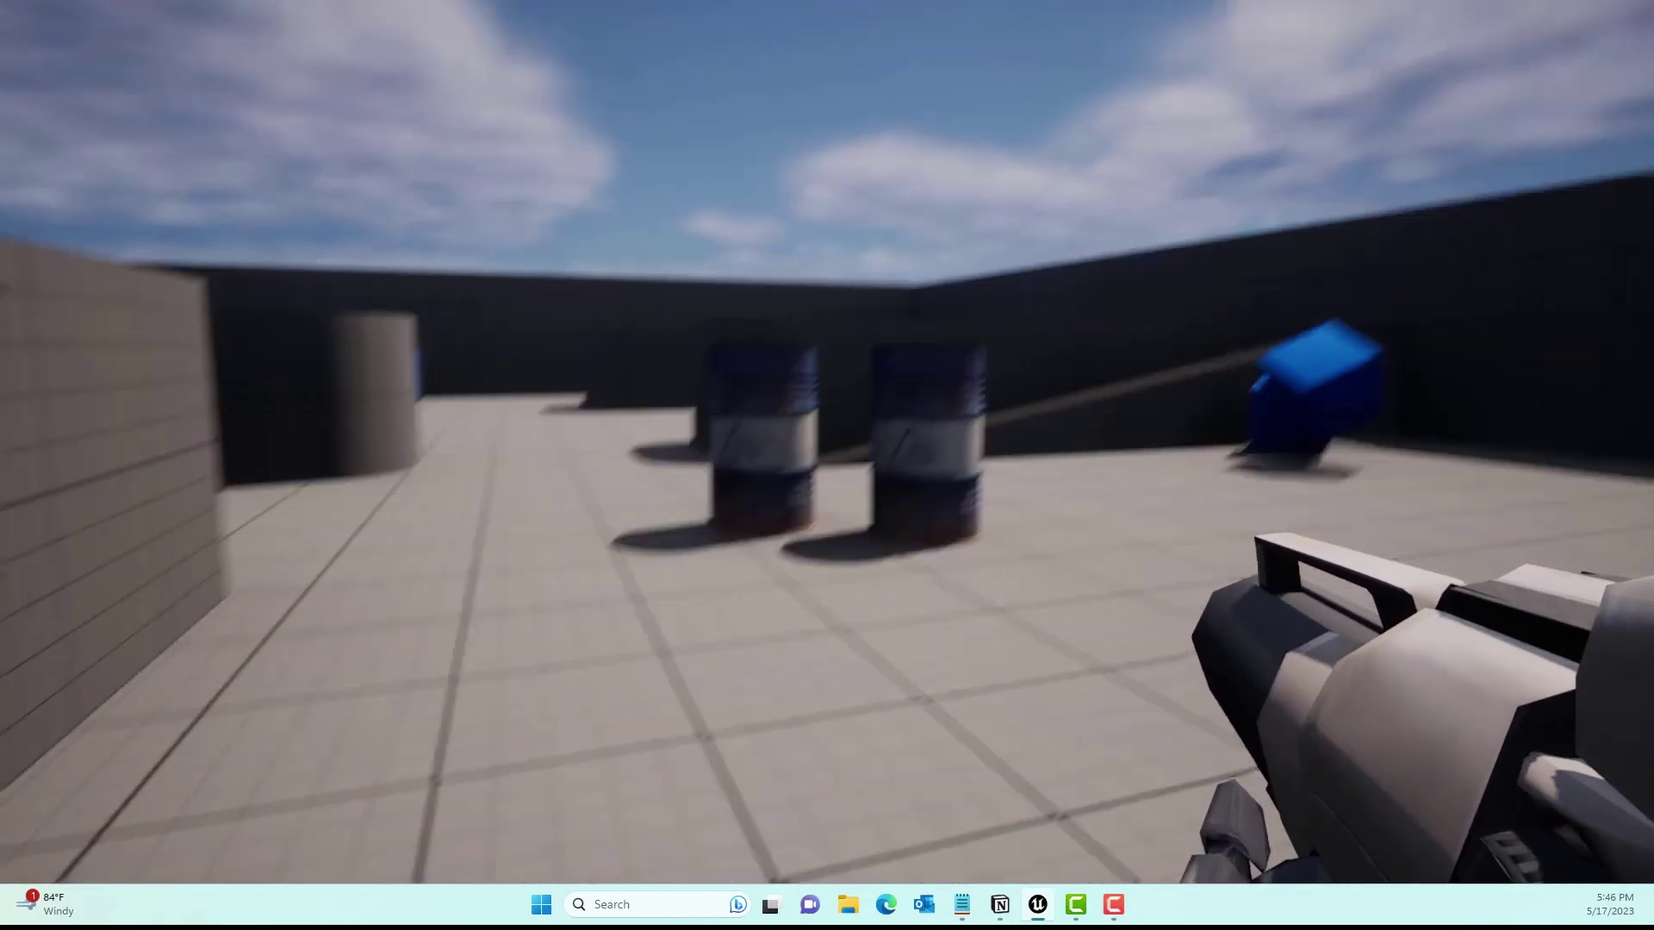
pyautogui.click(827, 441)
pyautogui.press('w')
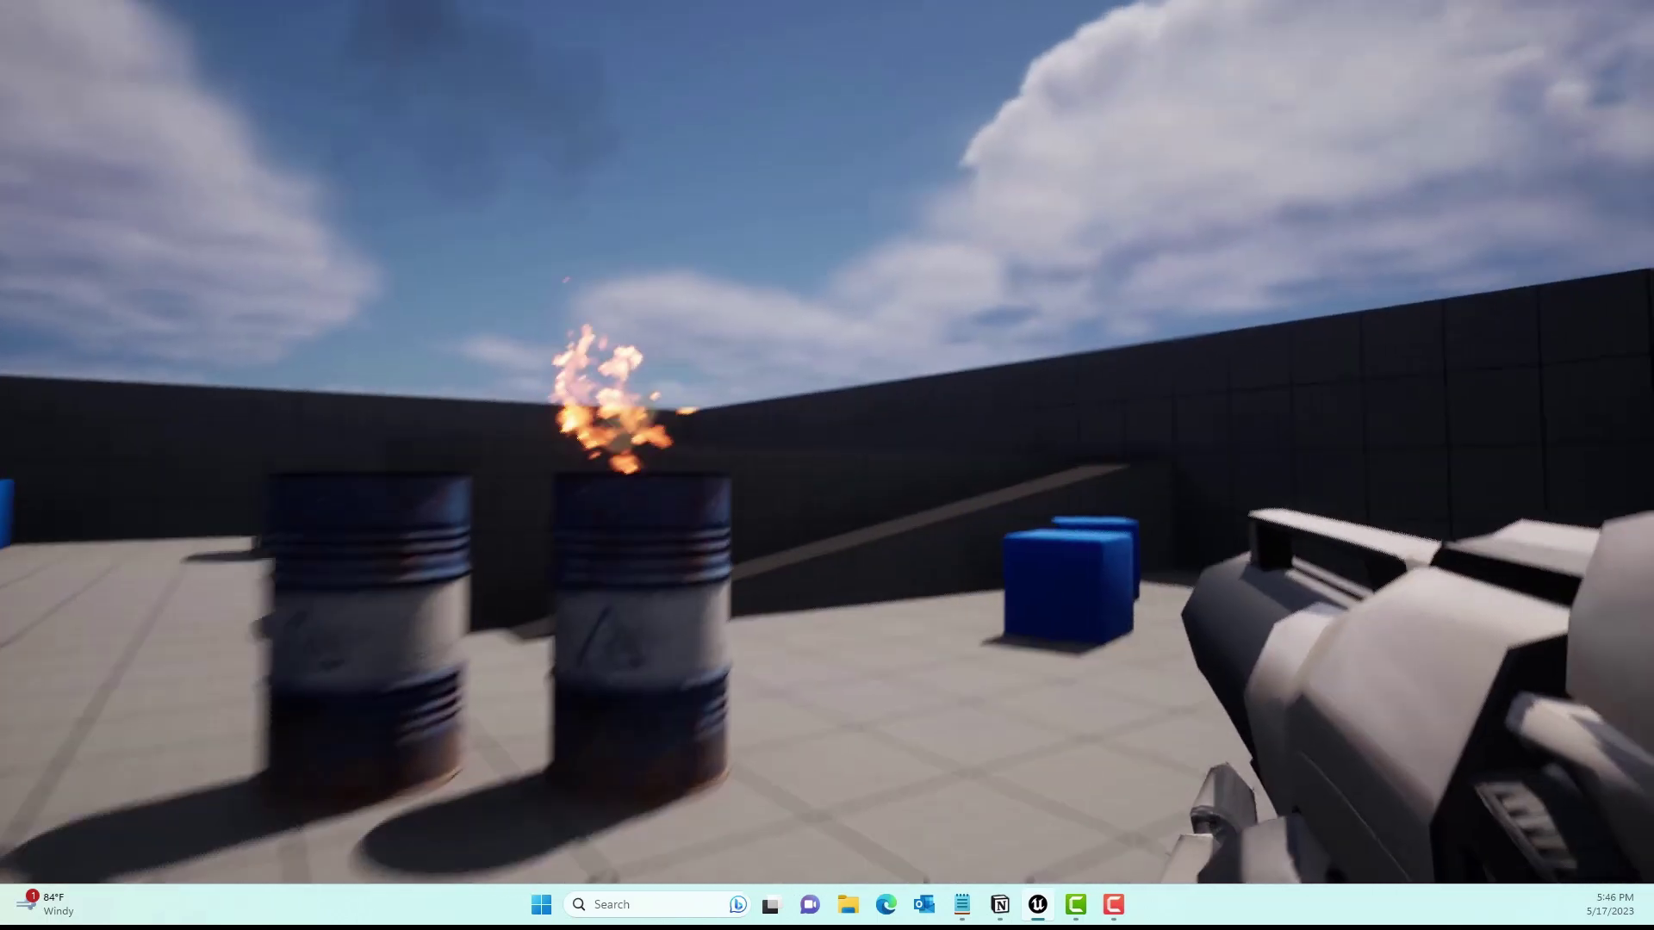
pyautogui.press('d')
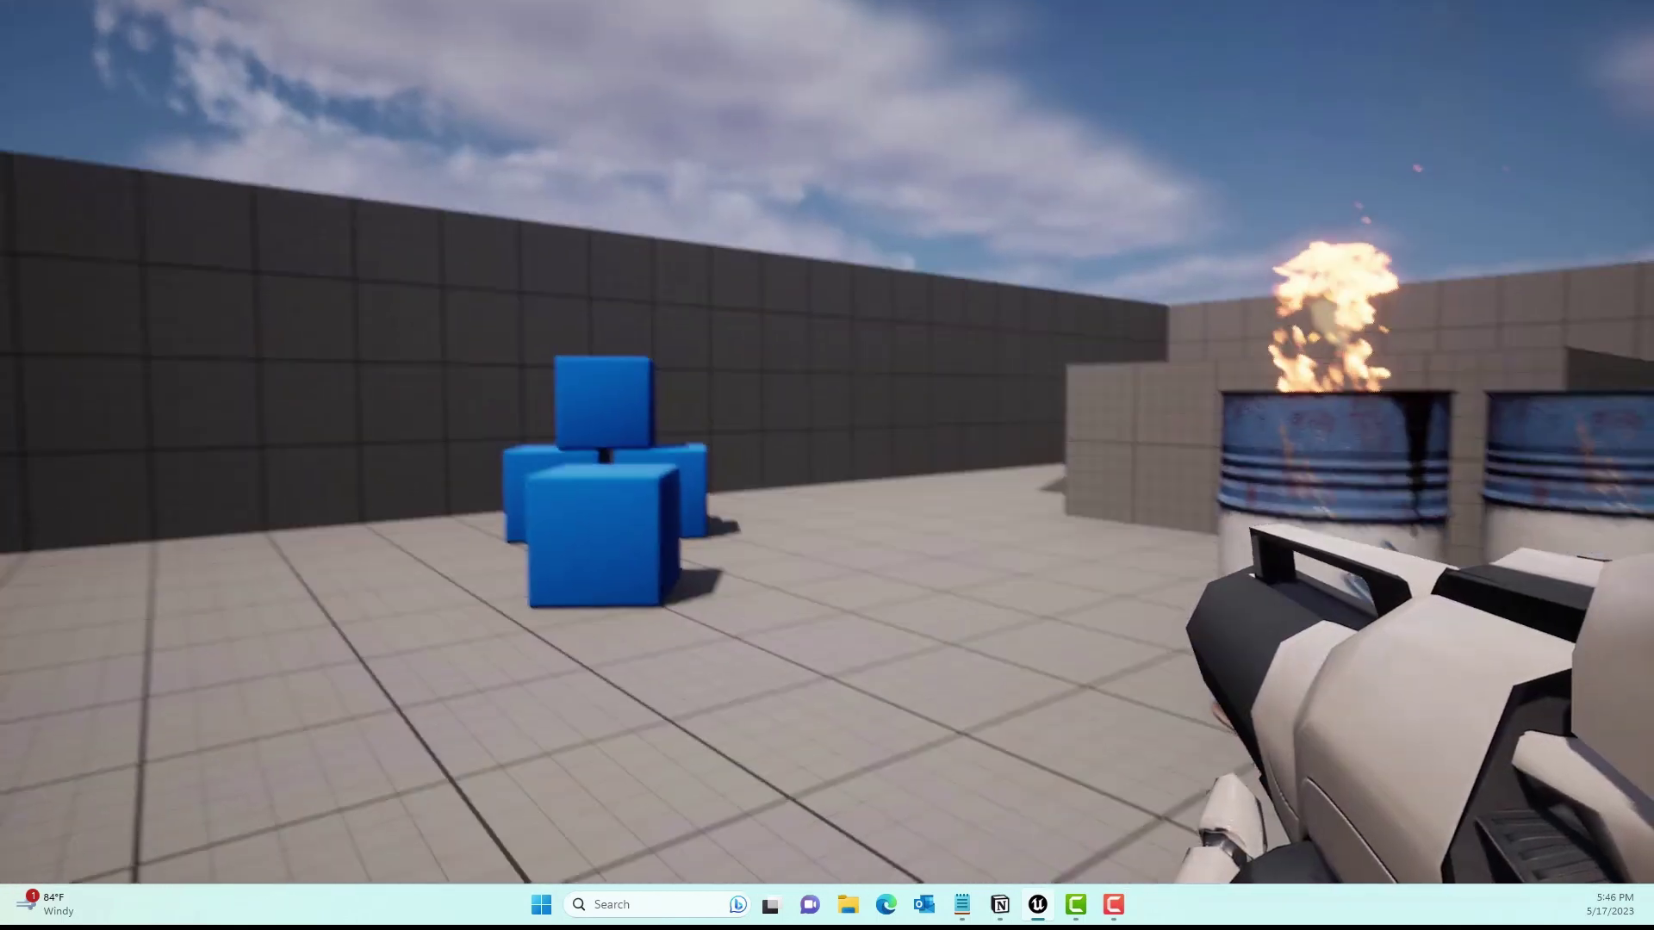
pyautogui.press('a')
pyautogui.press('Escape')
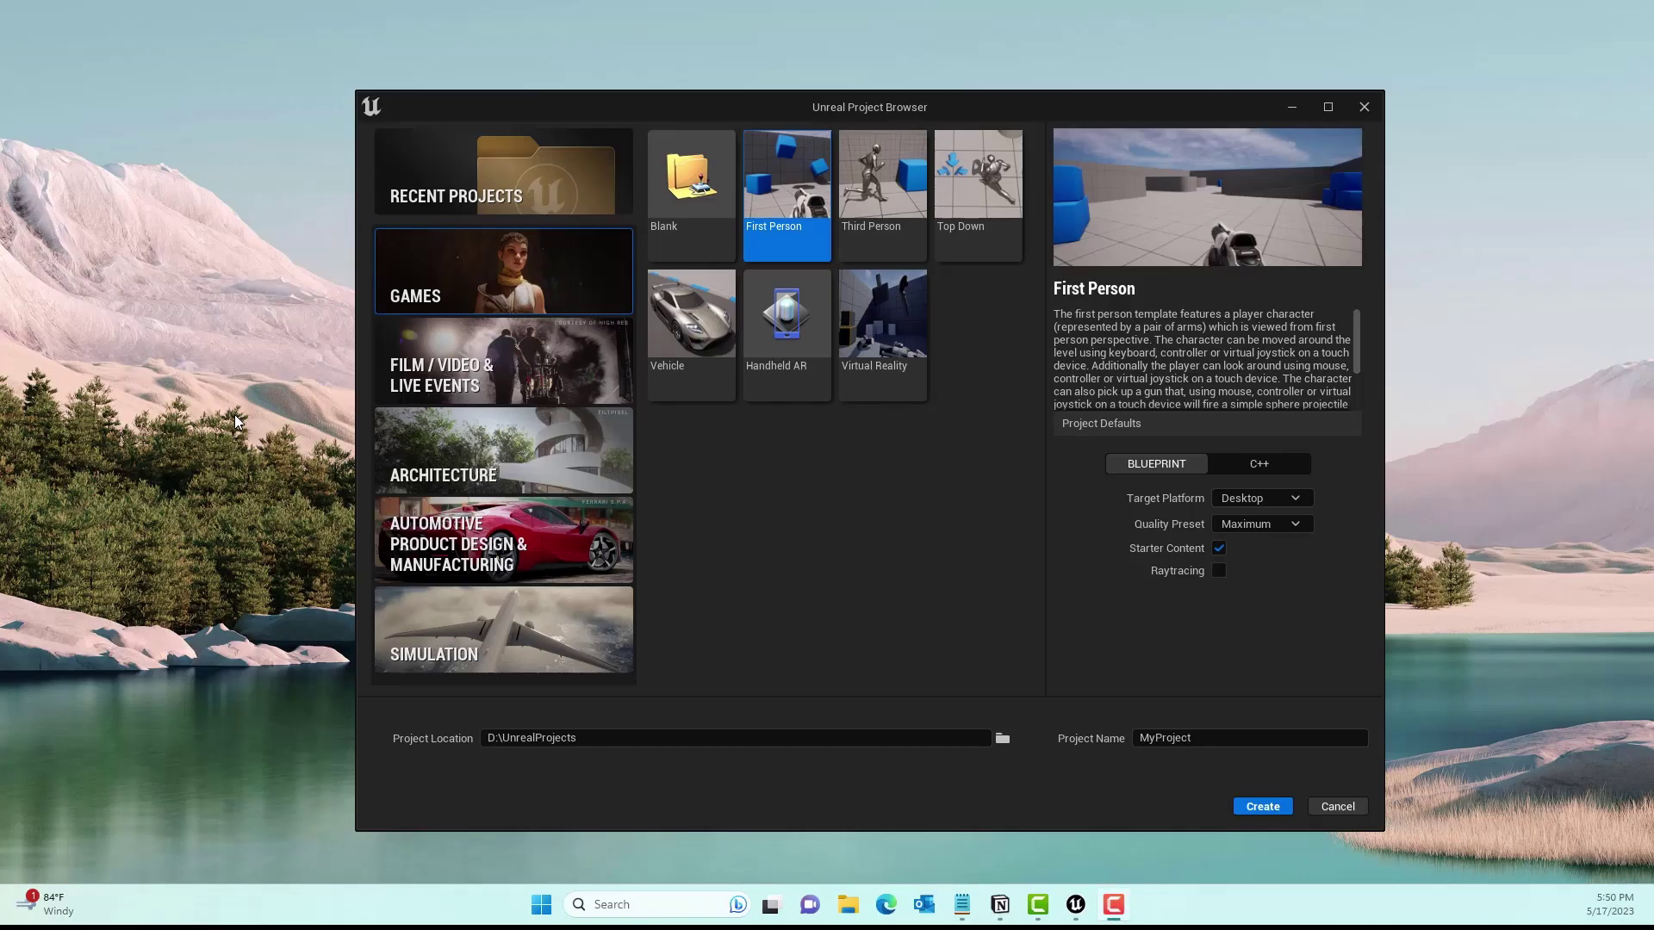
# Create a Games project from the First Person template with Blueprint and starter content, named BarrelShot.
pyautogui.click(540, 266)
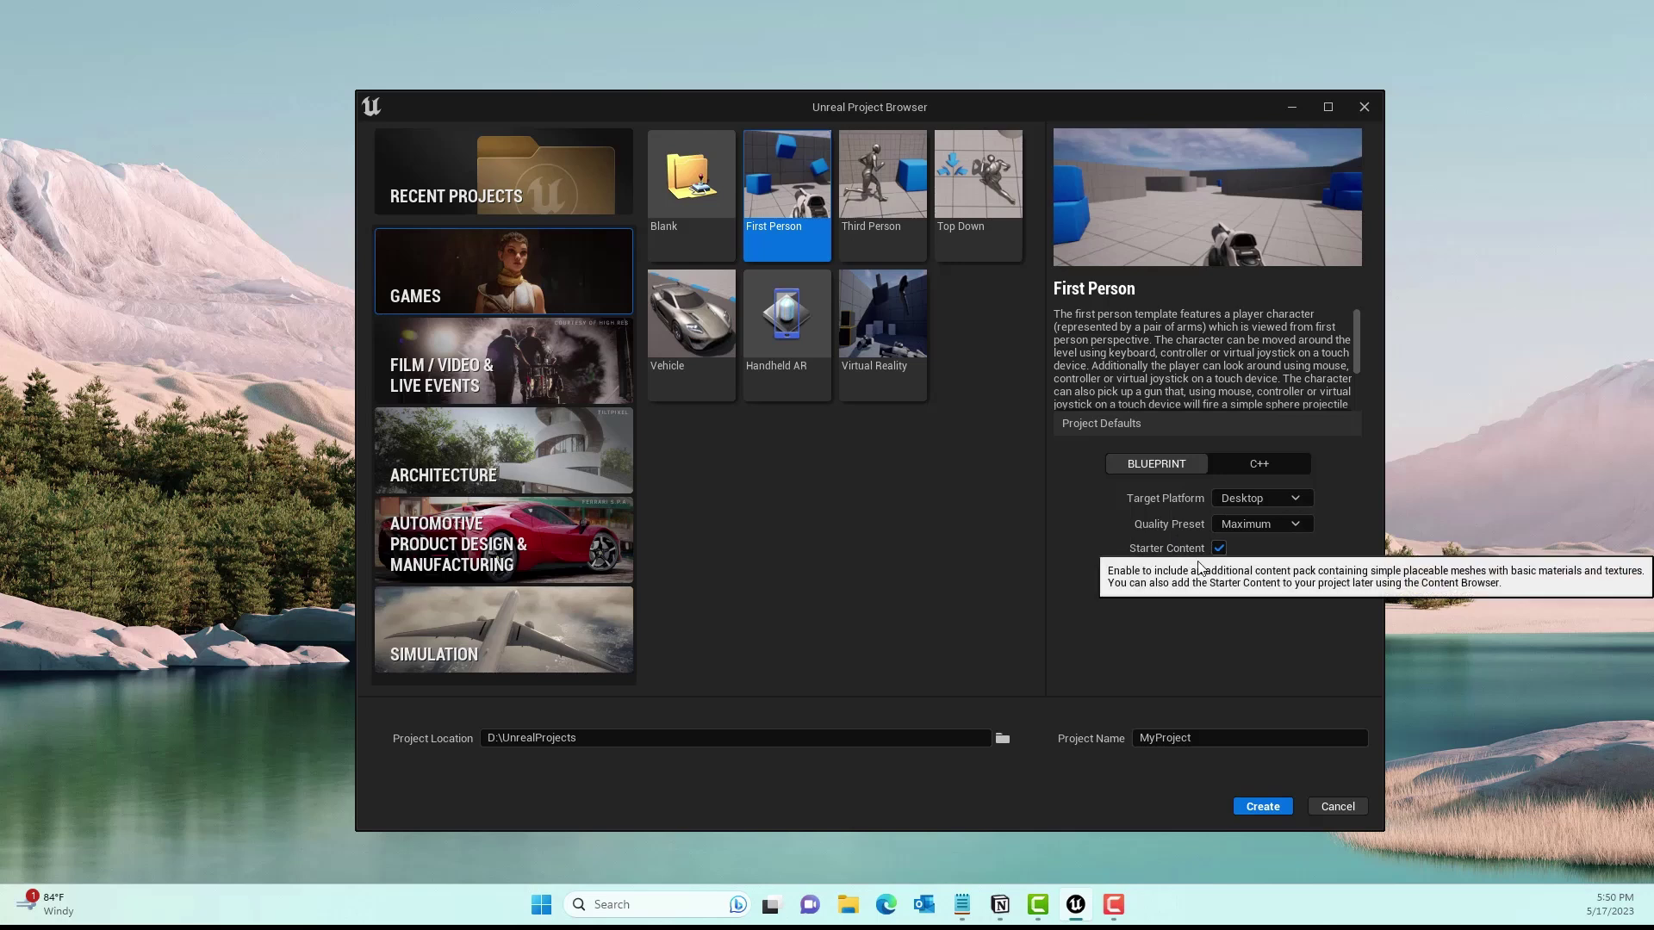
pyautogui.moveTo(1200, 739); pyautogui.dragTo(1101, 747)
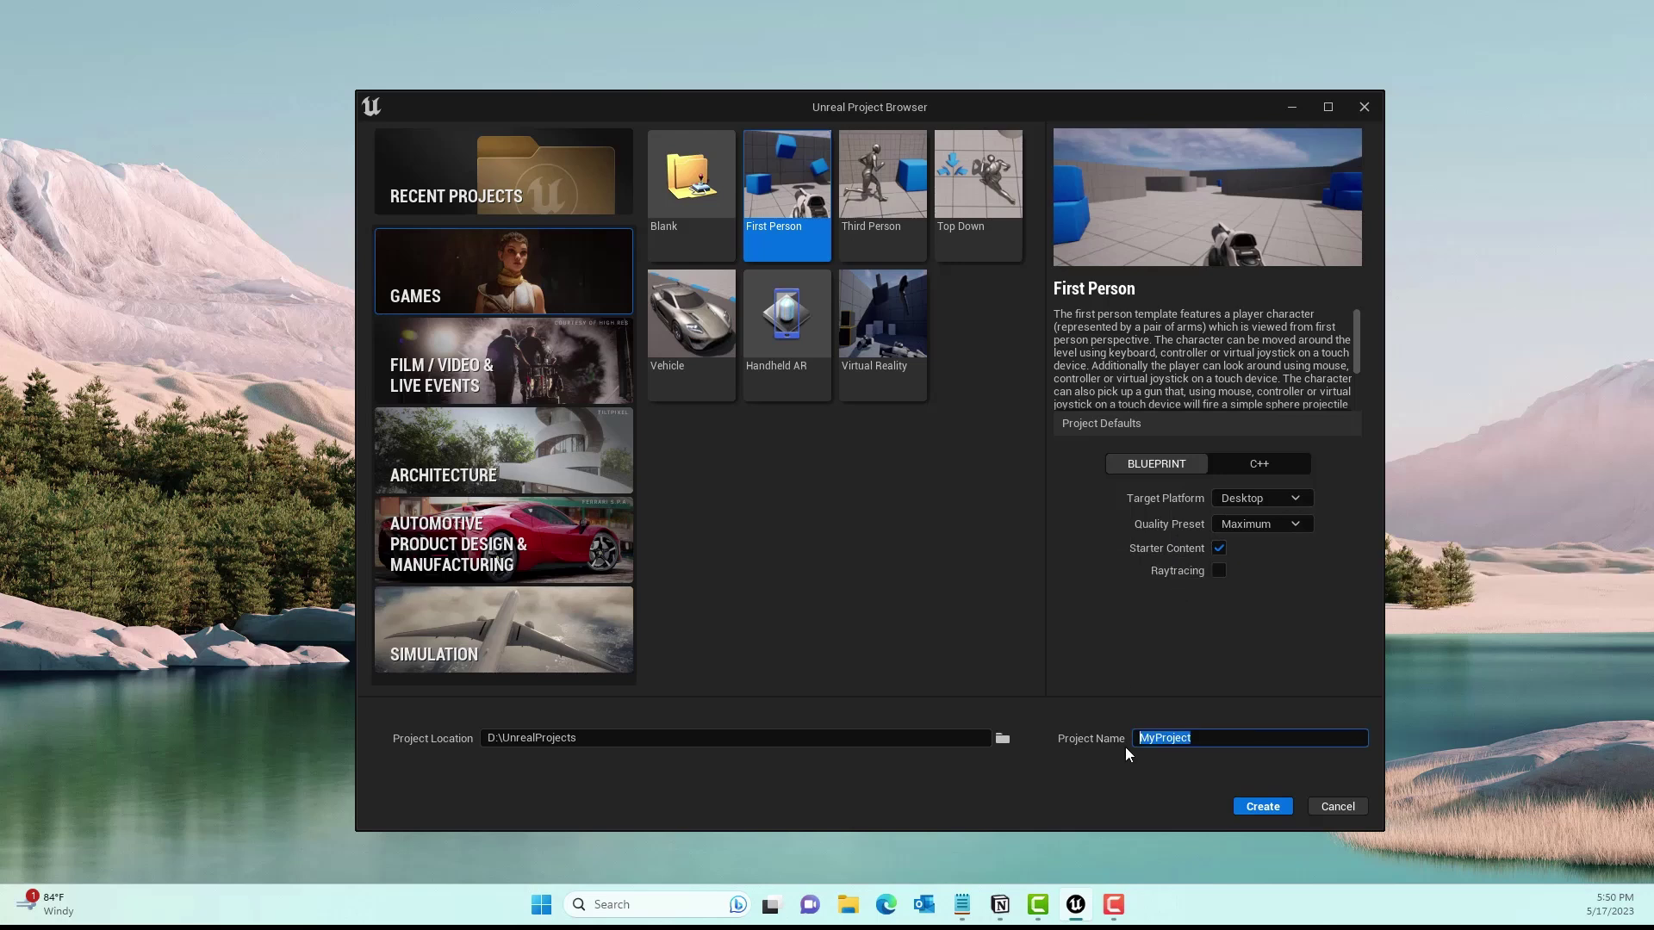
pyautogui.write('BarrelShot')
pyautogui.click(1264, 807)
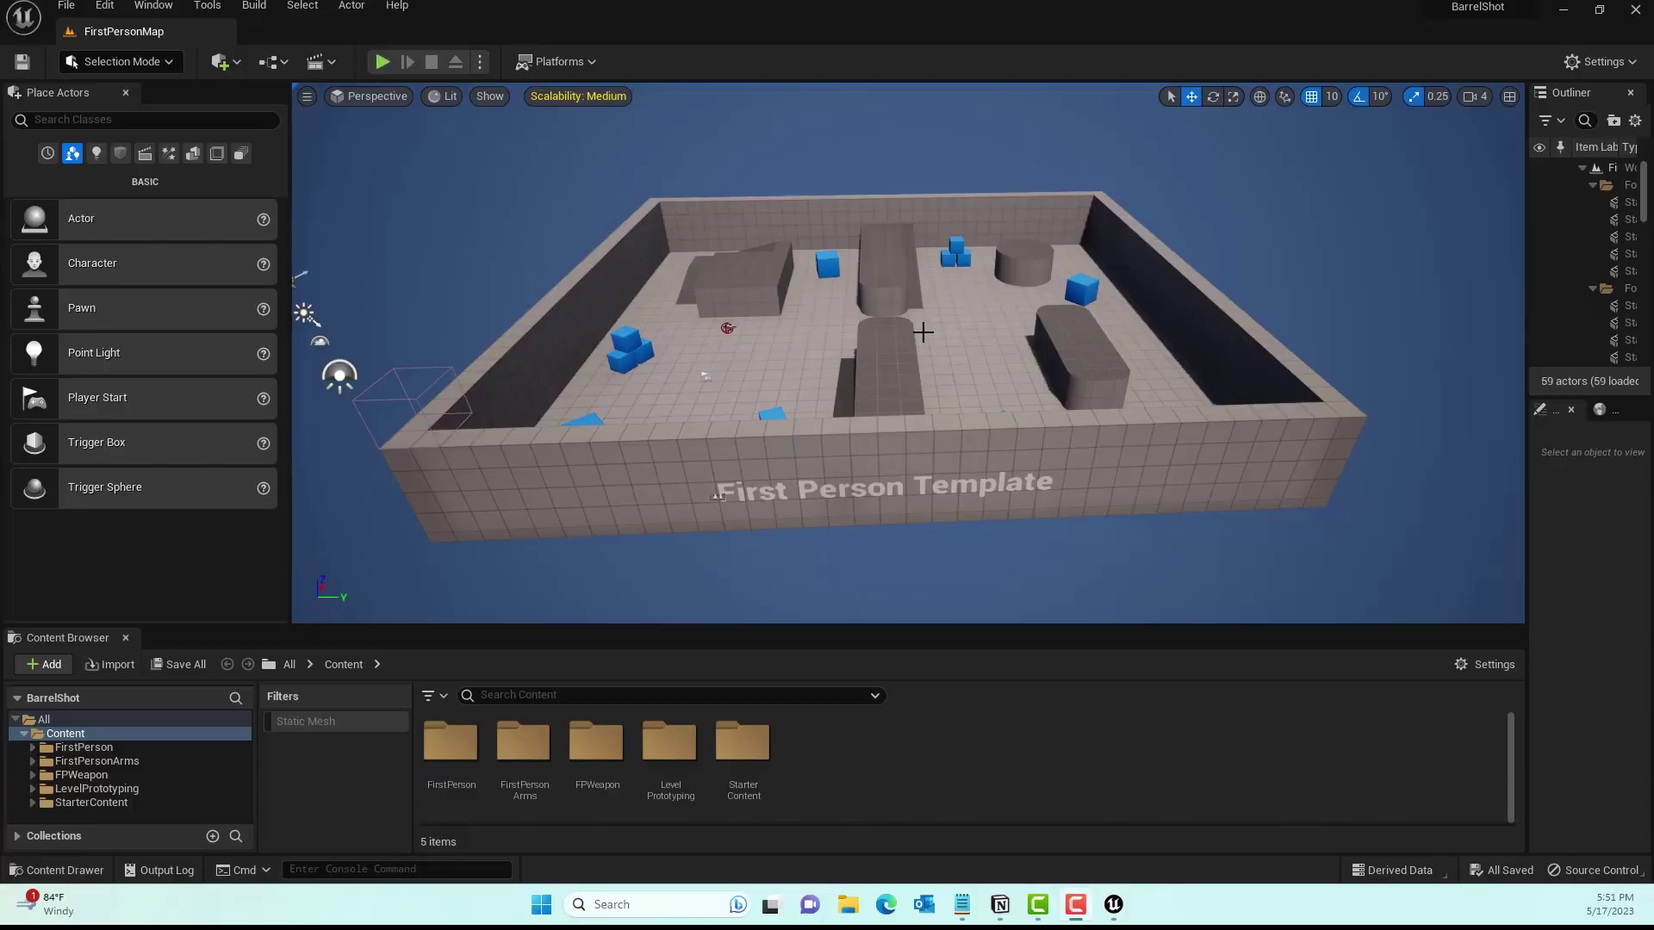
# Start playing the new First Person level and walk forward to pick up the rifle.
pyautogui.moveTo(948, 330)
pyautogui.mouseDown(button='right')
pyautogui.moveTo(819, 327)
pyautogui.moveTo(980, 316)
pyautogui.moveTo(927, 315)
pyautogui.mouseUp(button='right')
pyautogui.click(382, 61)
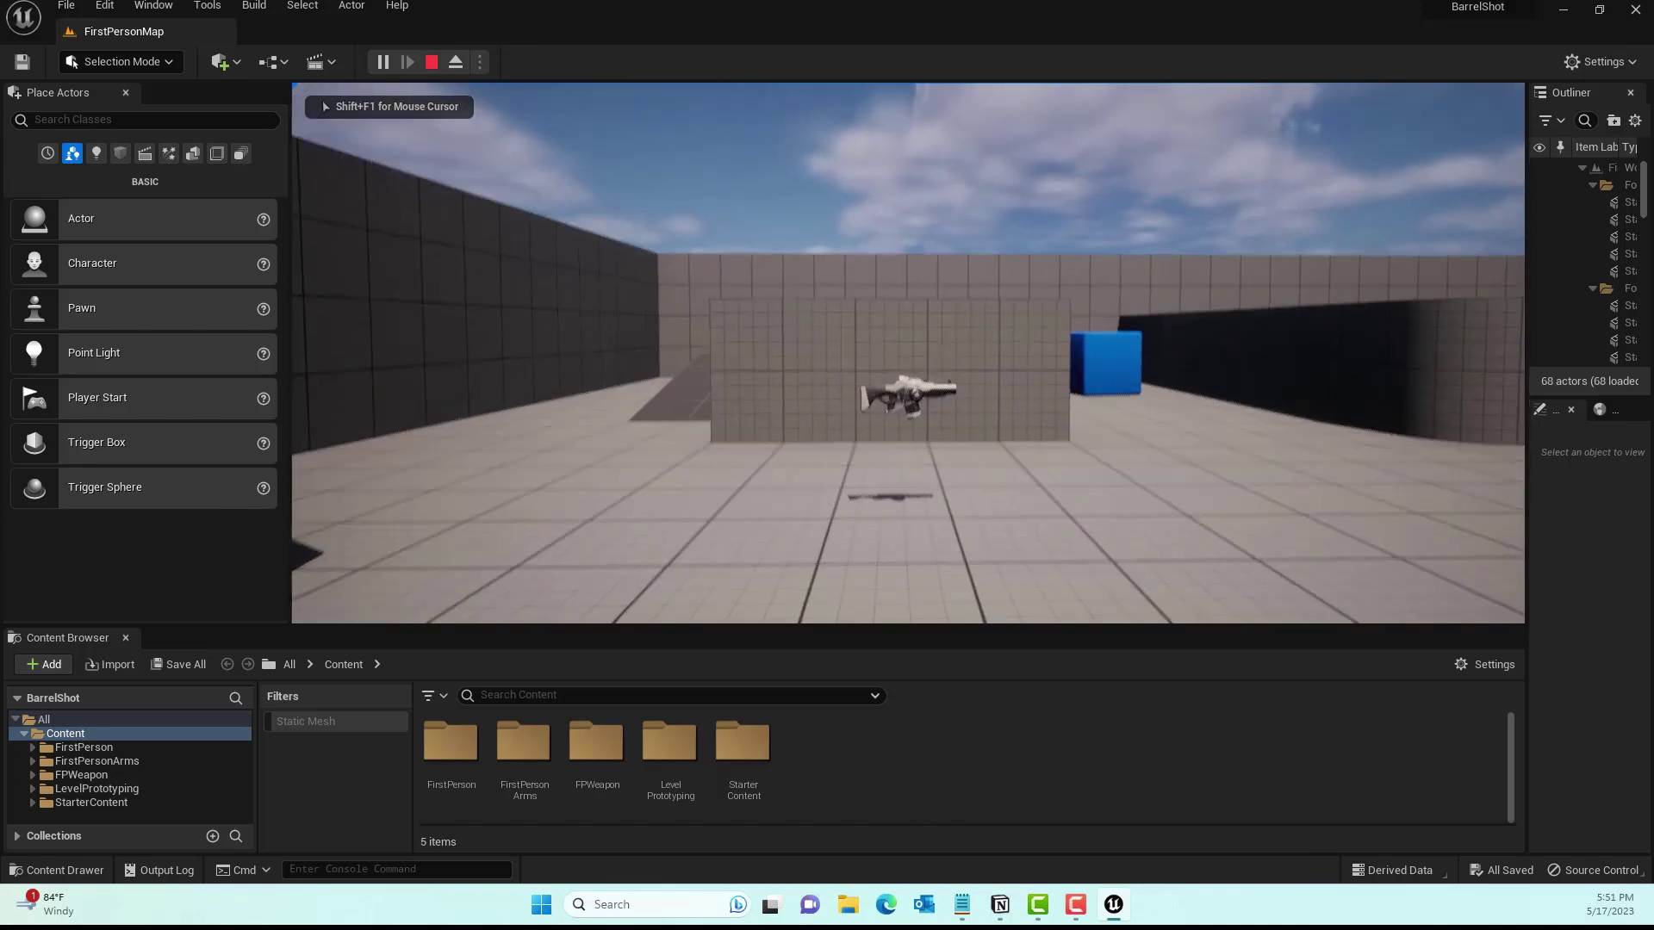
pyautogui.press('w')
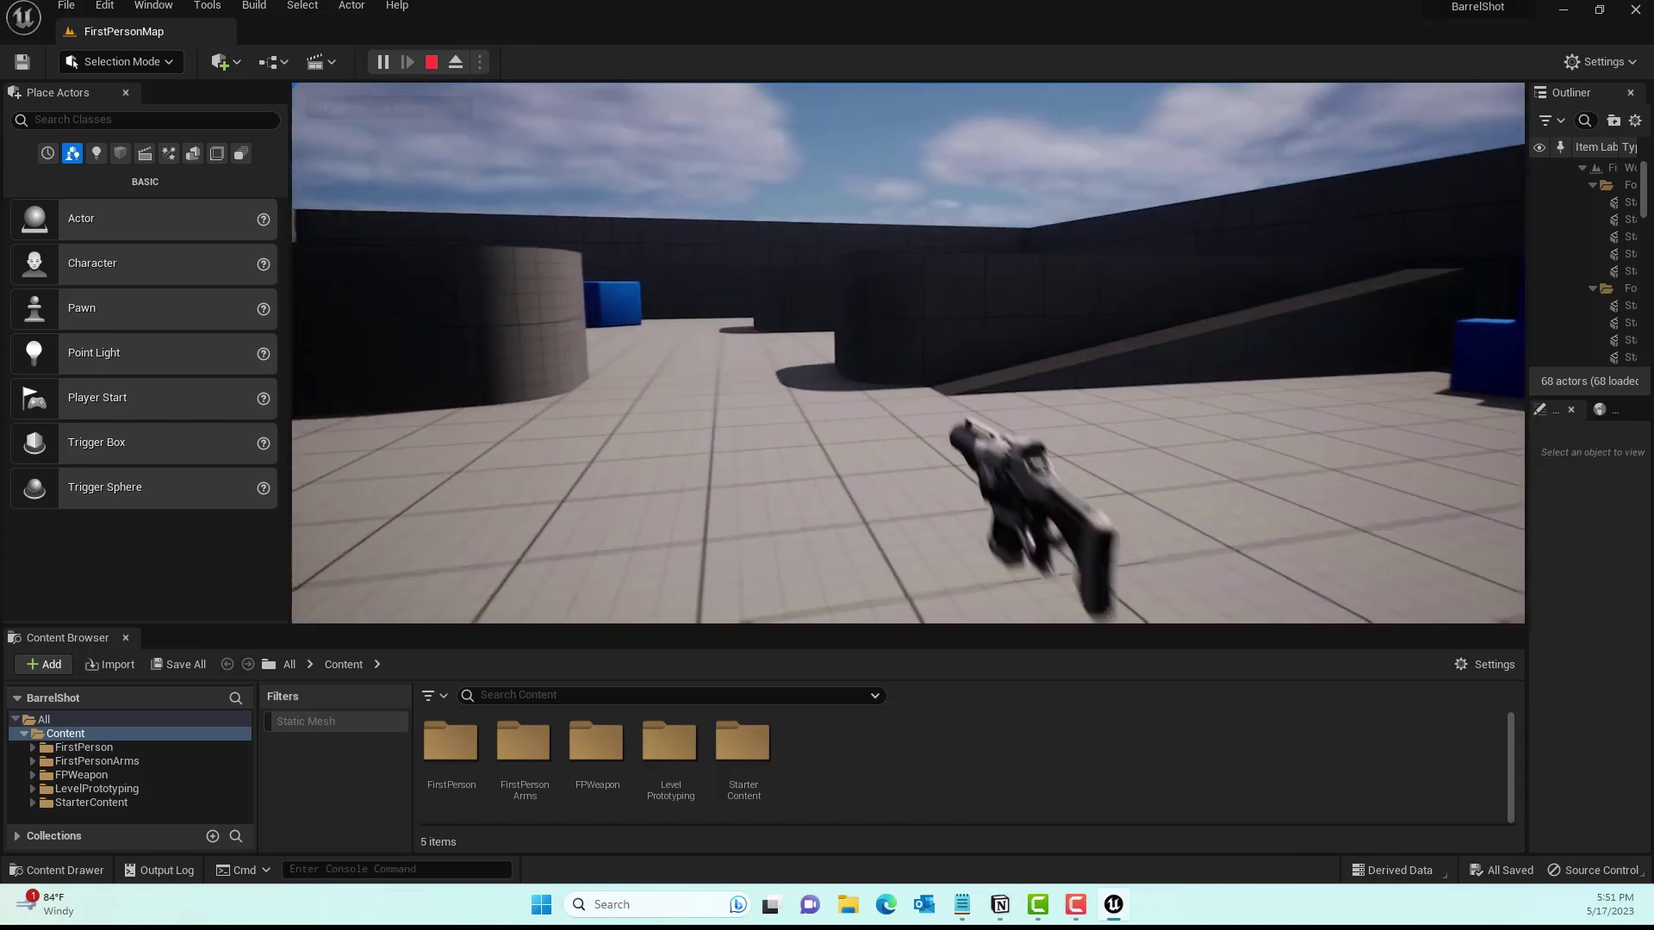
pyautogui.press('w')
# Test the rifle by firing projectiles while moving around the level, and stop playing.
pyautogui.click(908, 353)
pyautogui.click(908, 353)
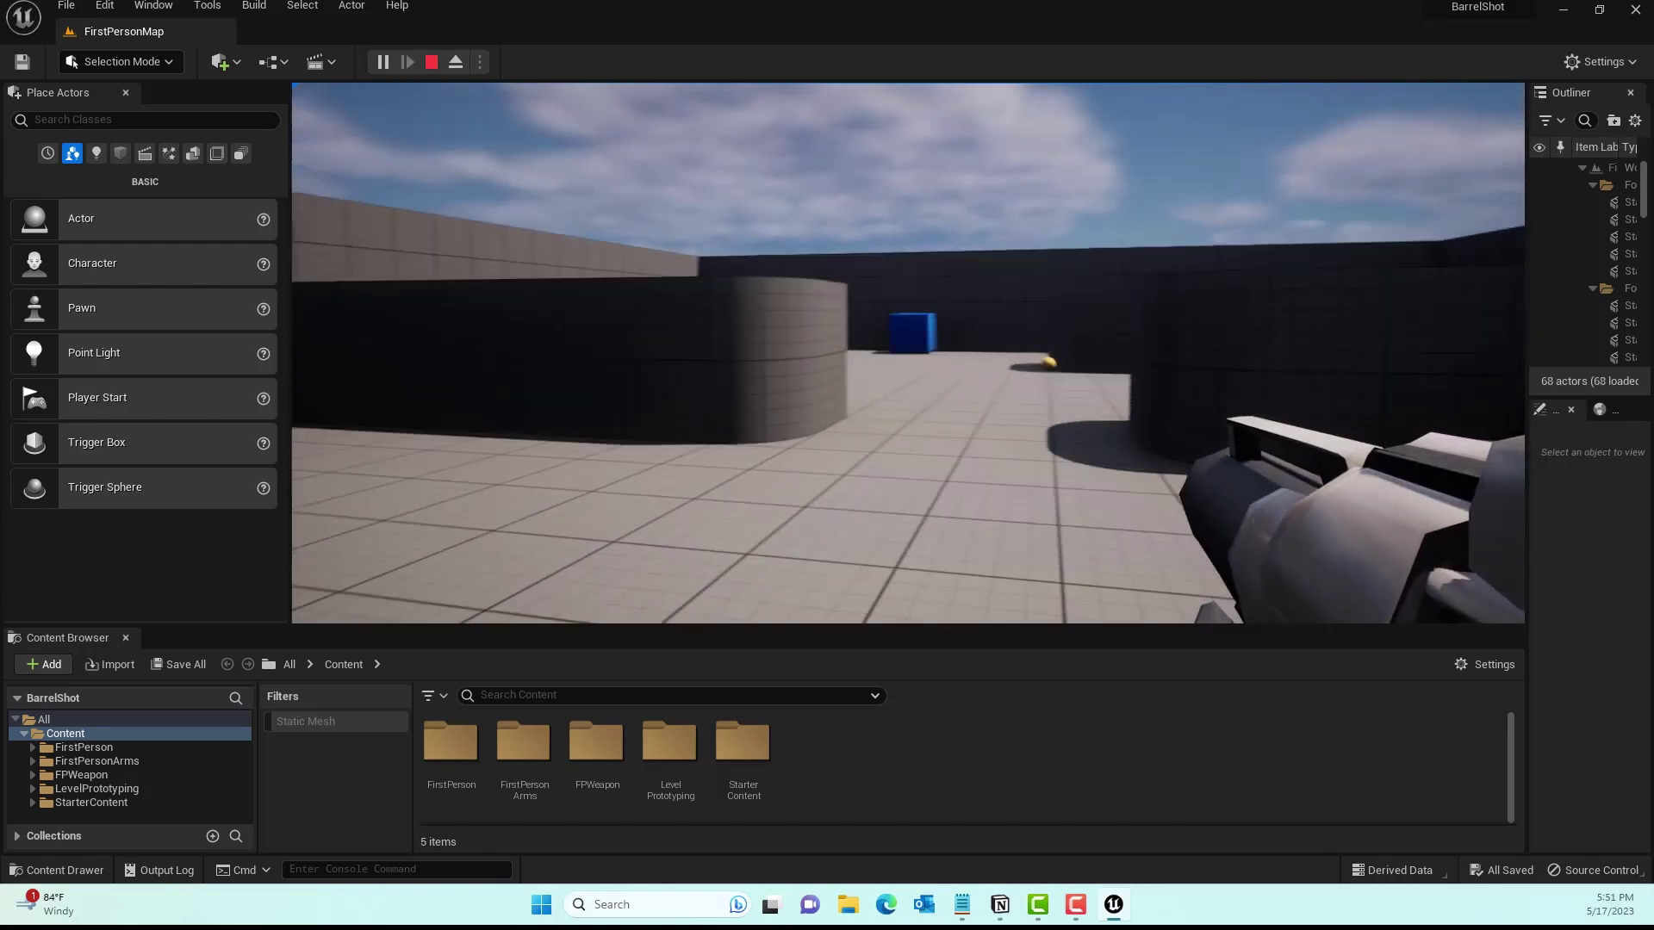
pyautogui.press('w')
pyautogui.click(908, 353)
pyautogui.click(907, 353)
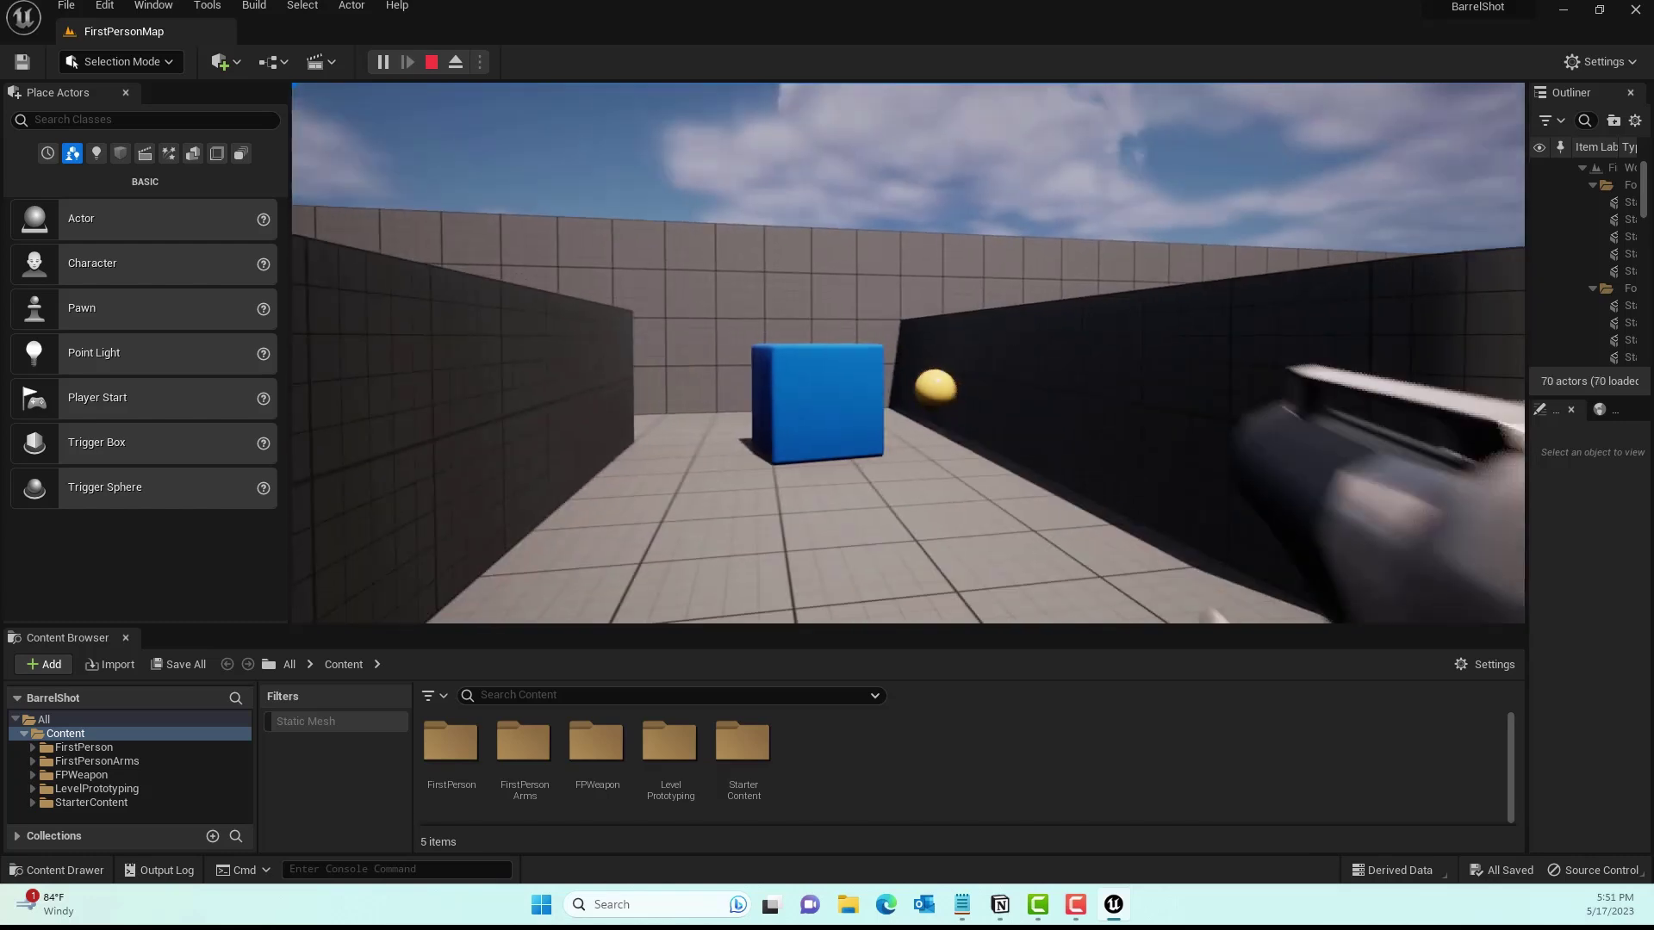
pyautogui.press('w')
pyautogui.click(908, 353)
pyautogui.click(908, 353)
pyautogui.press('w')
pyautogui.click(908, 353)
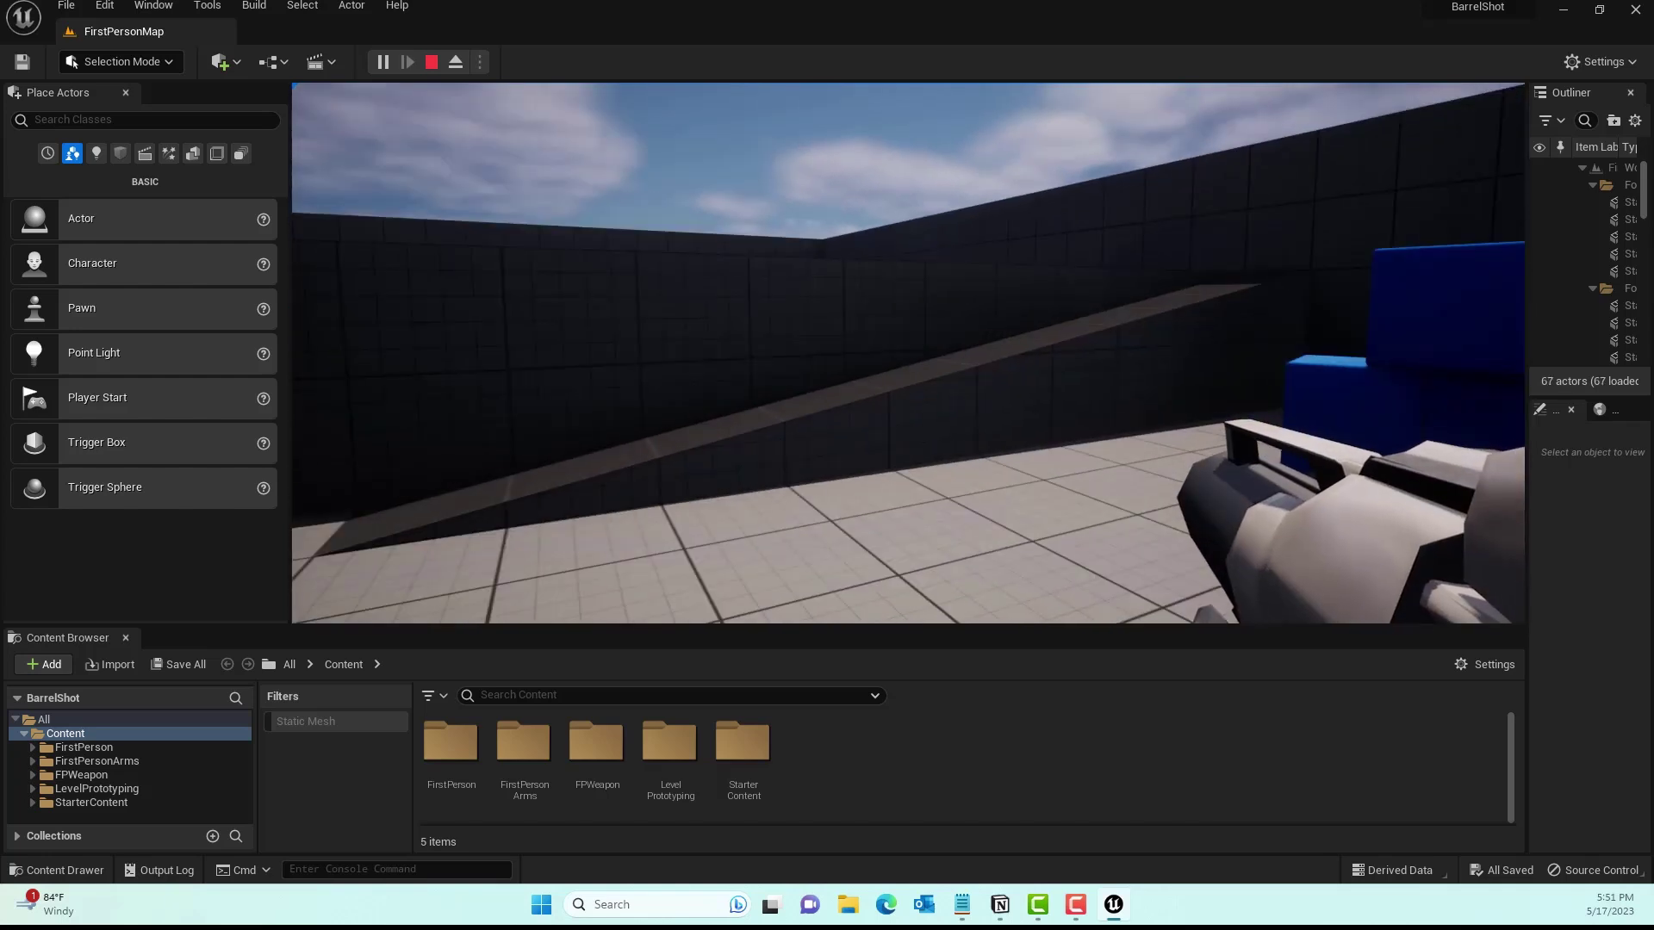
pyautogui.press('Escape')
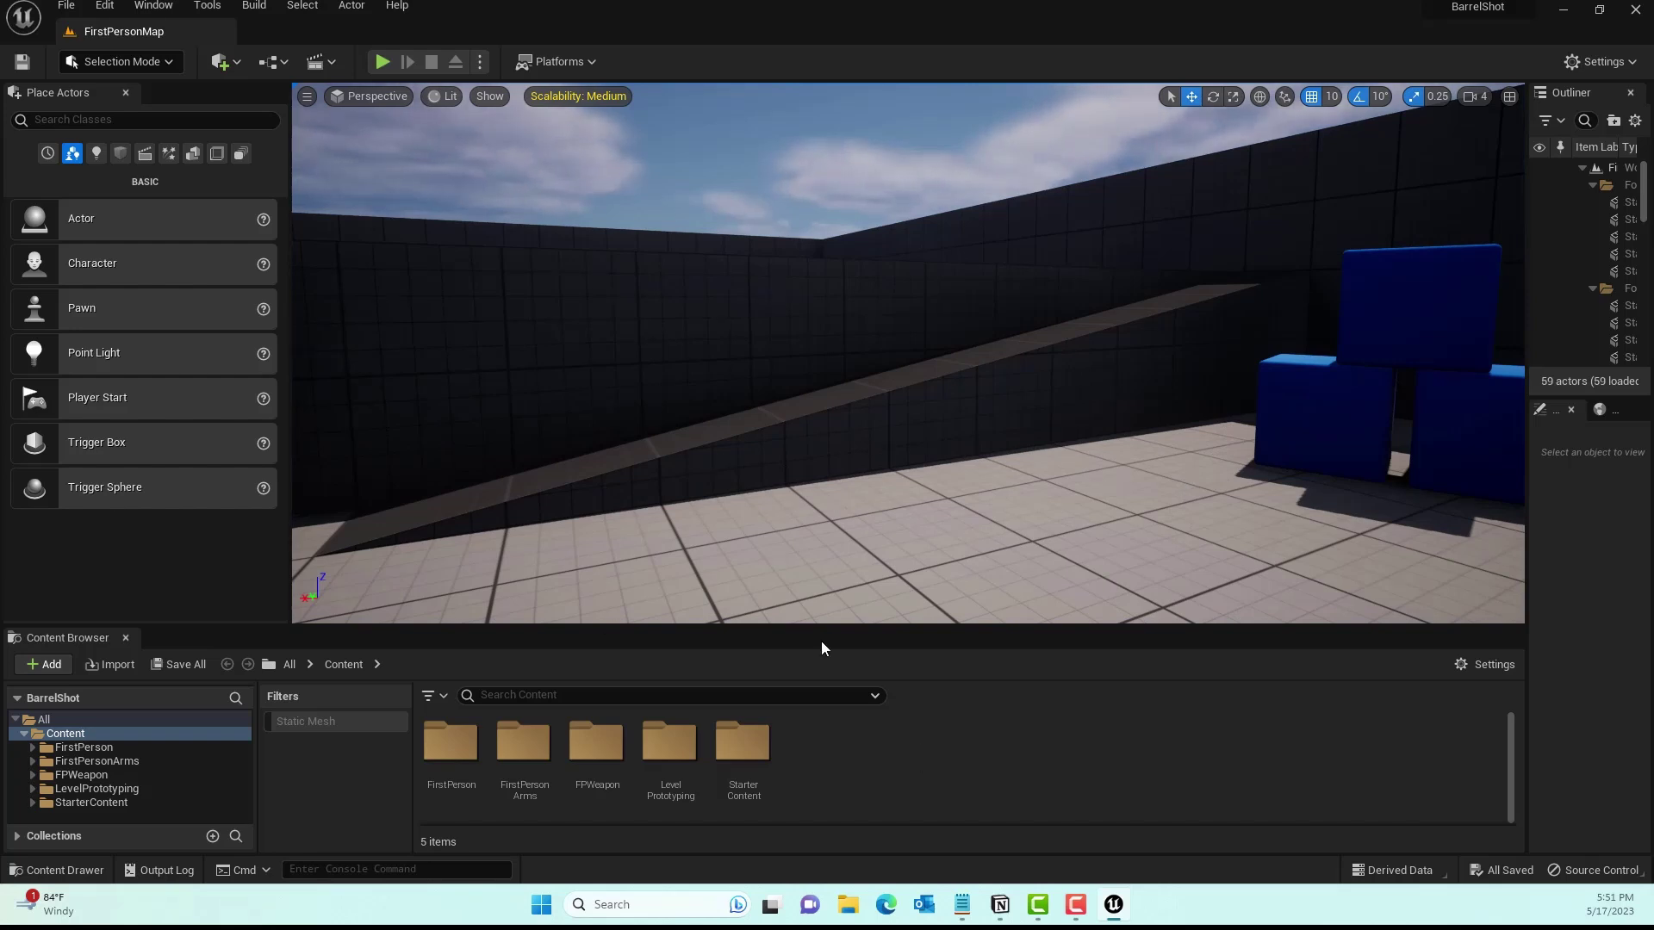
# Enlarge the Content Browser and create a folder named MyBlueprints in Content.
pyautogui.moveTo(828, 626); pyautogui.dragTo(828, 499)
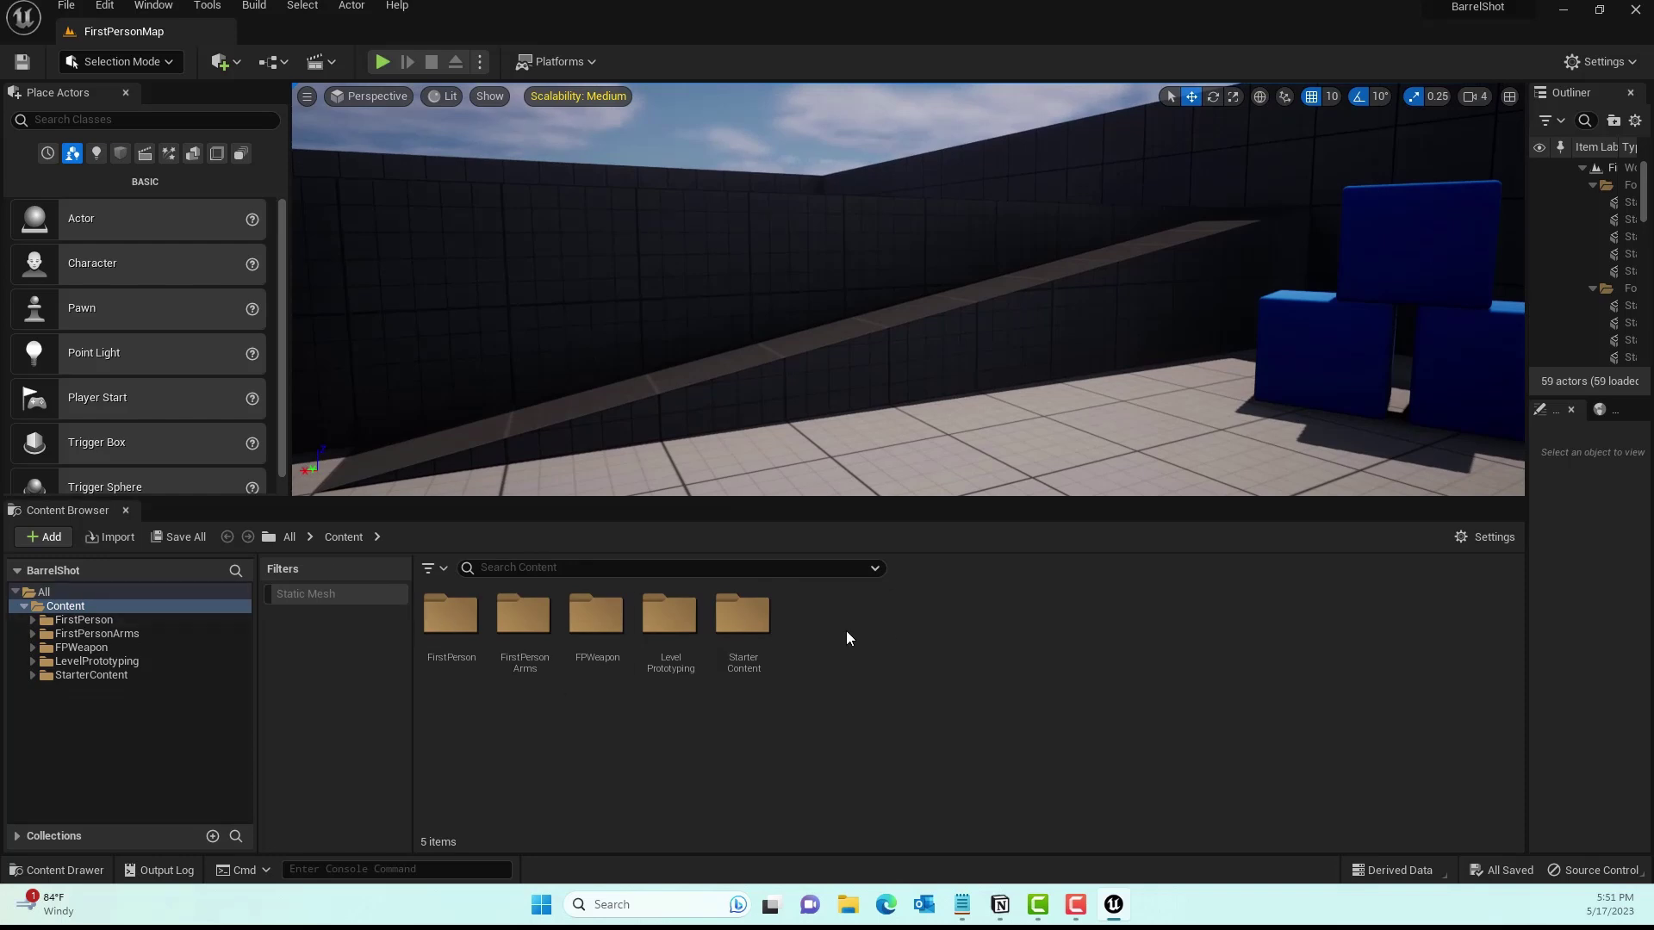
pyautogui.rightClick(896, 638)
pyautogui.click(989, 123)
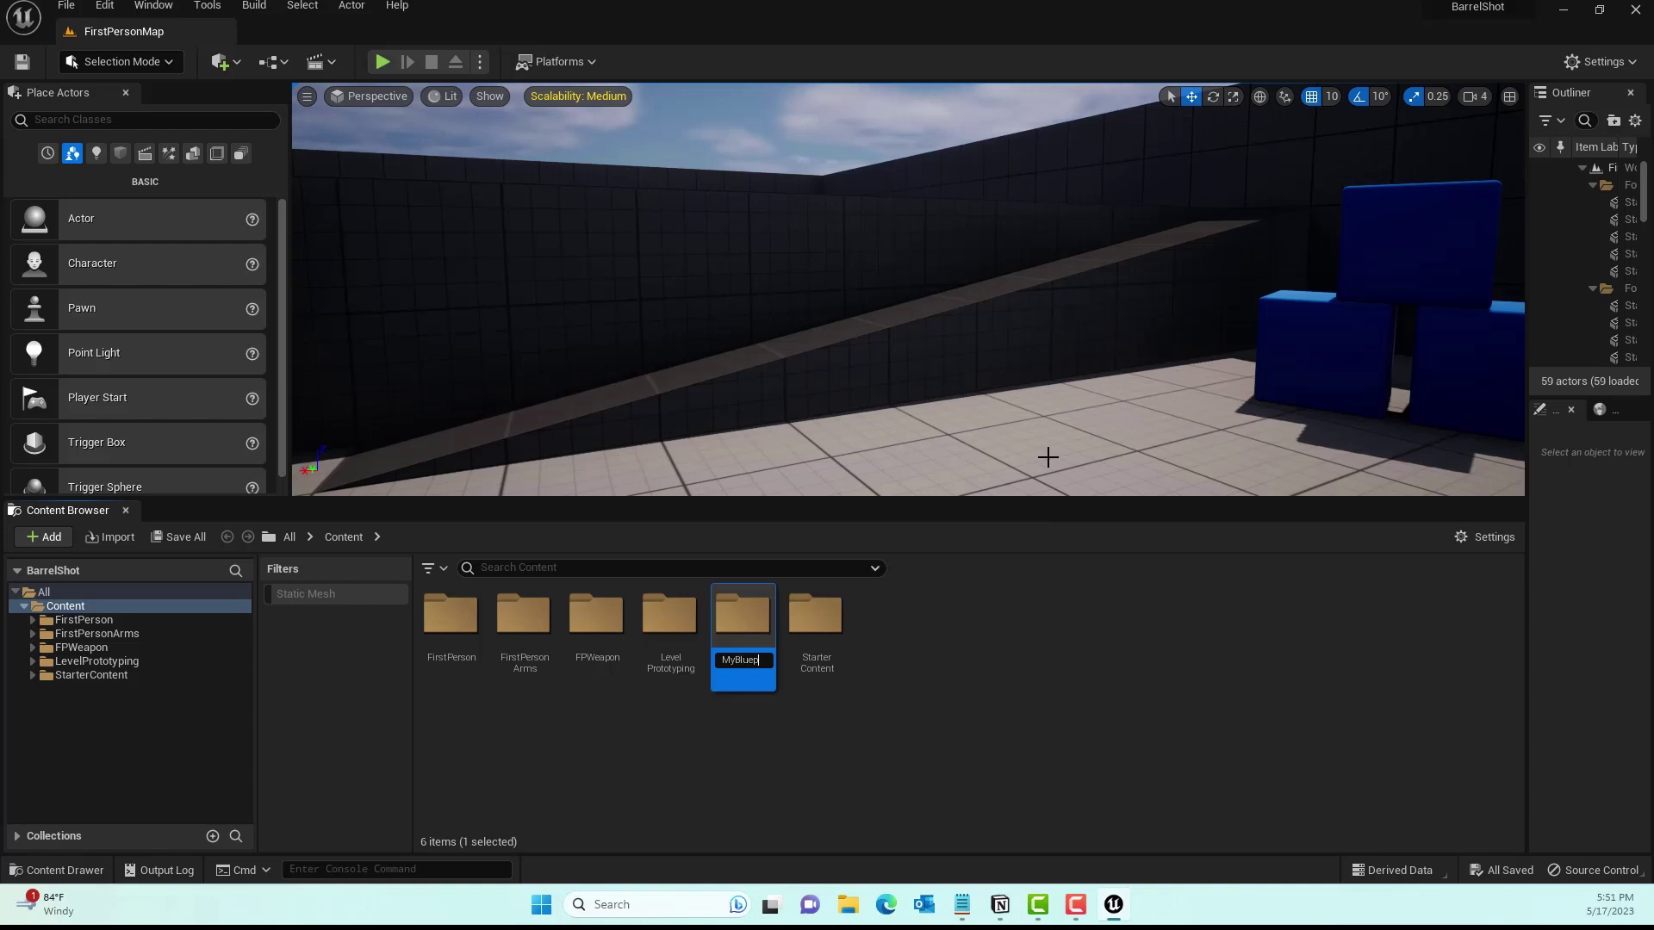
# Create an Actor blueprint class named BP_Barrel inside the MyBlueprints folder.
pyautogui.doubleClick(722, 628)
pyautogui.rightClick(627, 651)
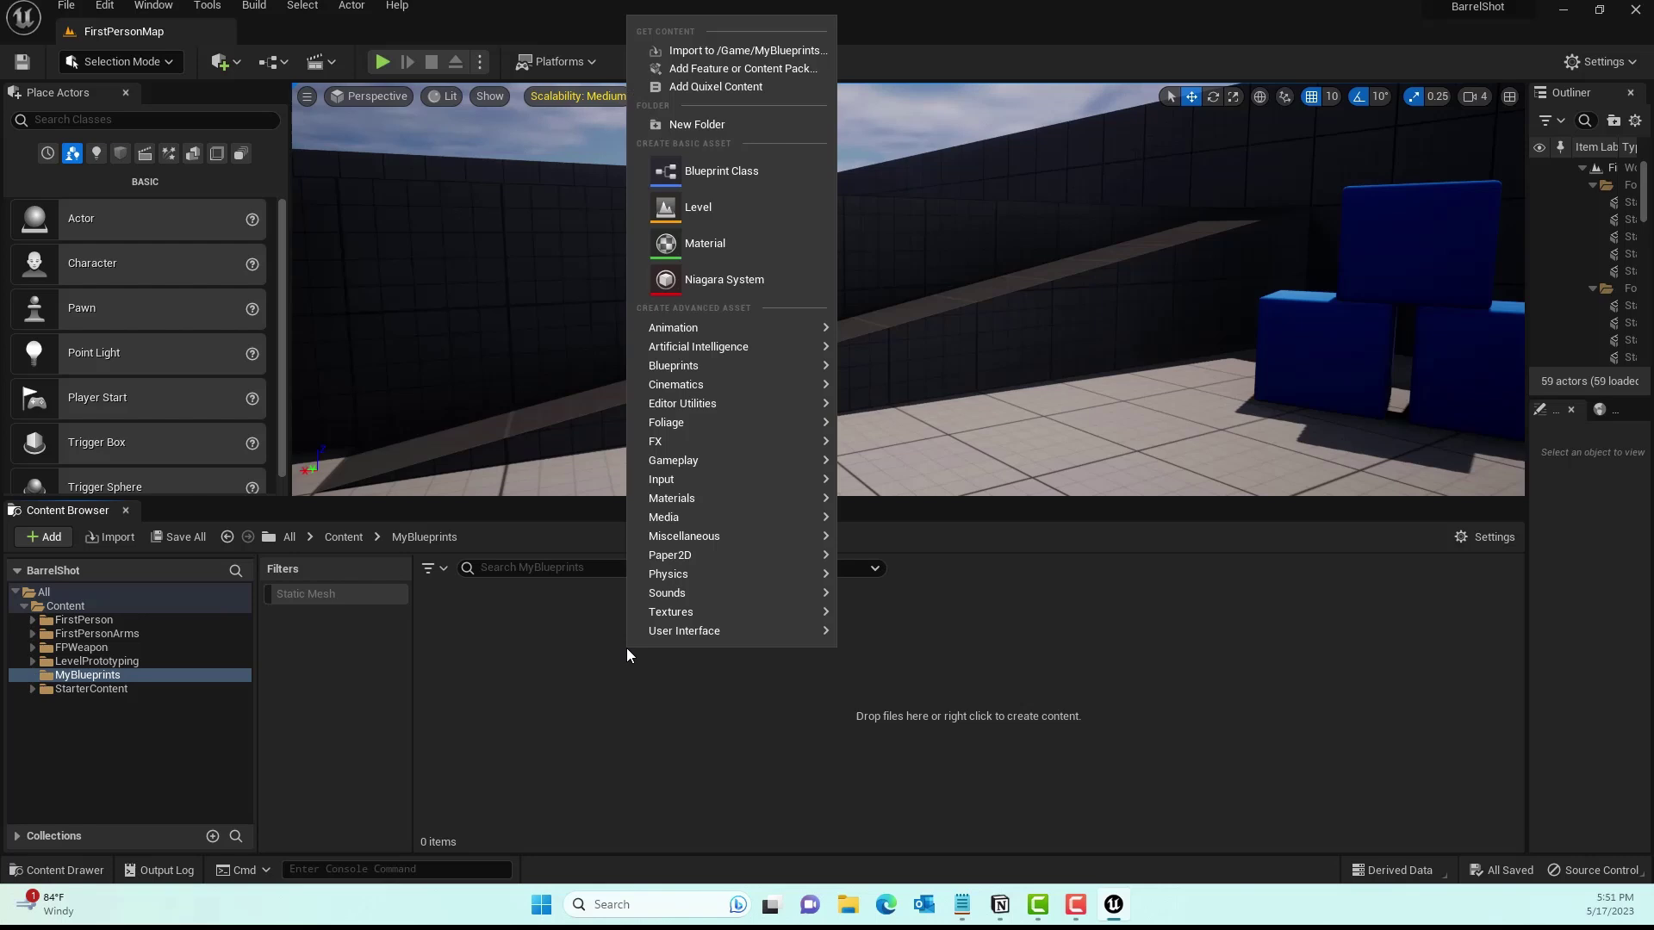
pyautogui.click(727, 169)
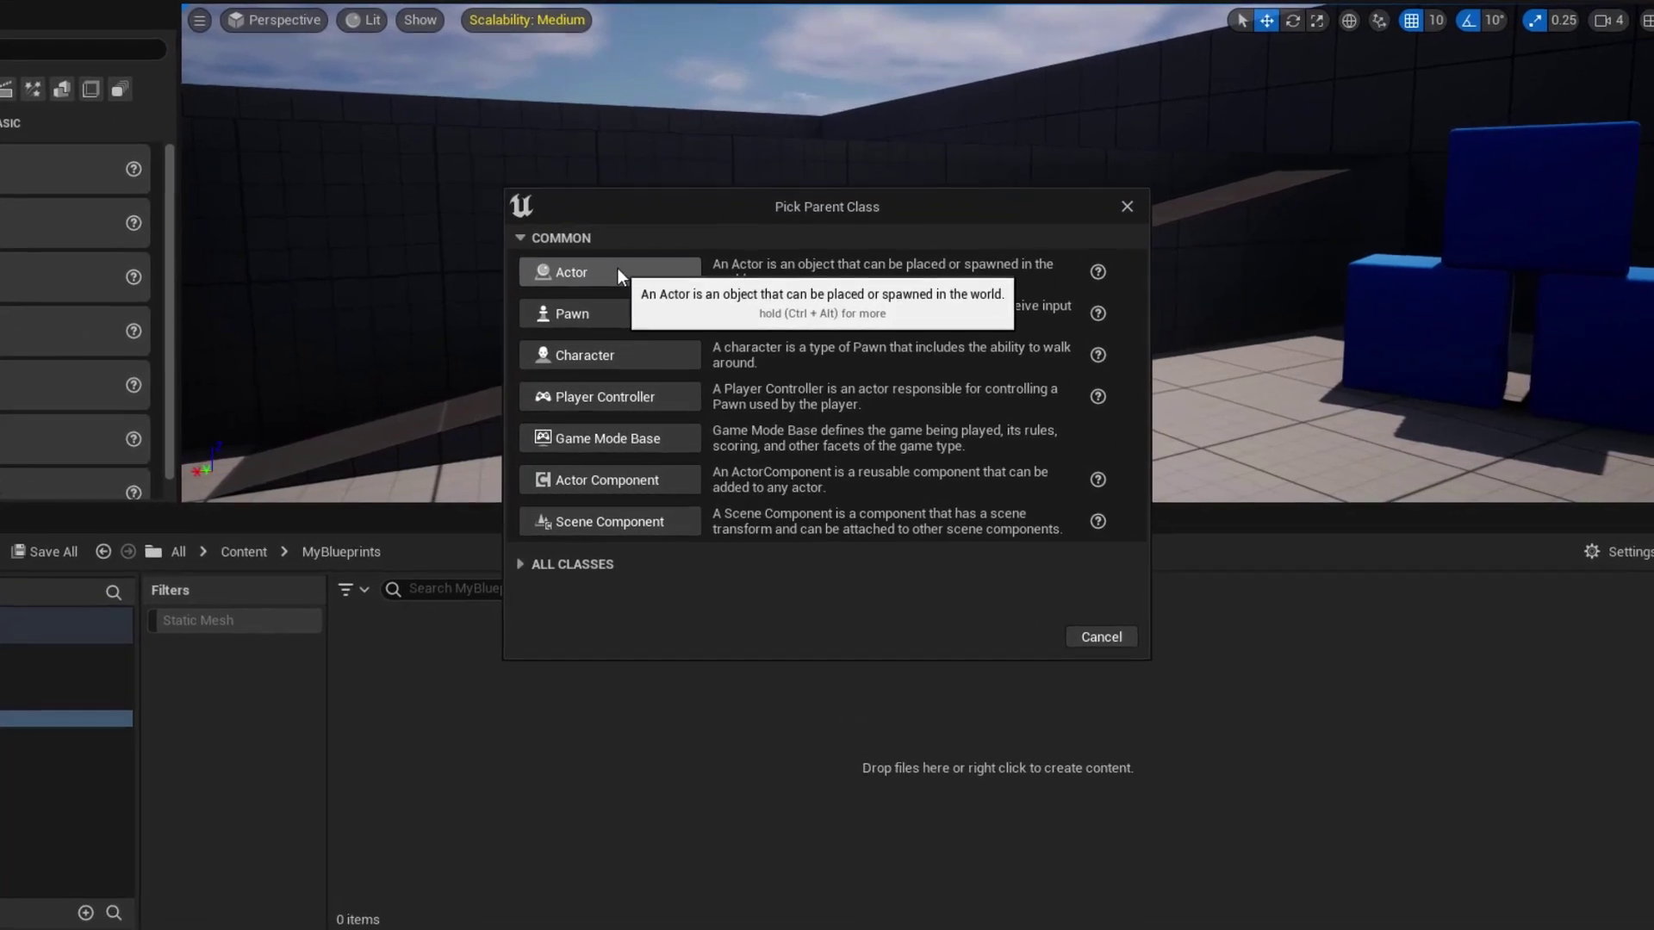
pyautogui.click(617, 274)
pyautogui.write('B')
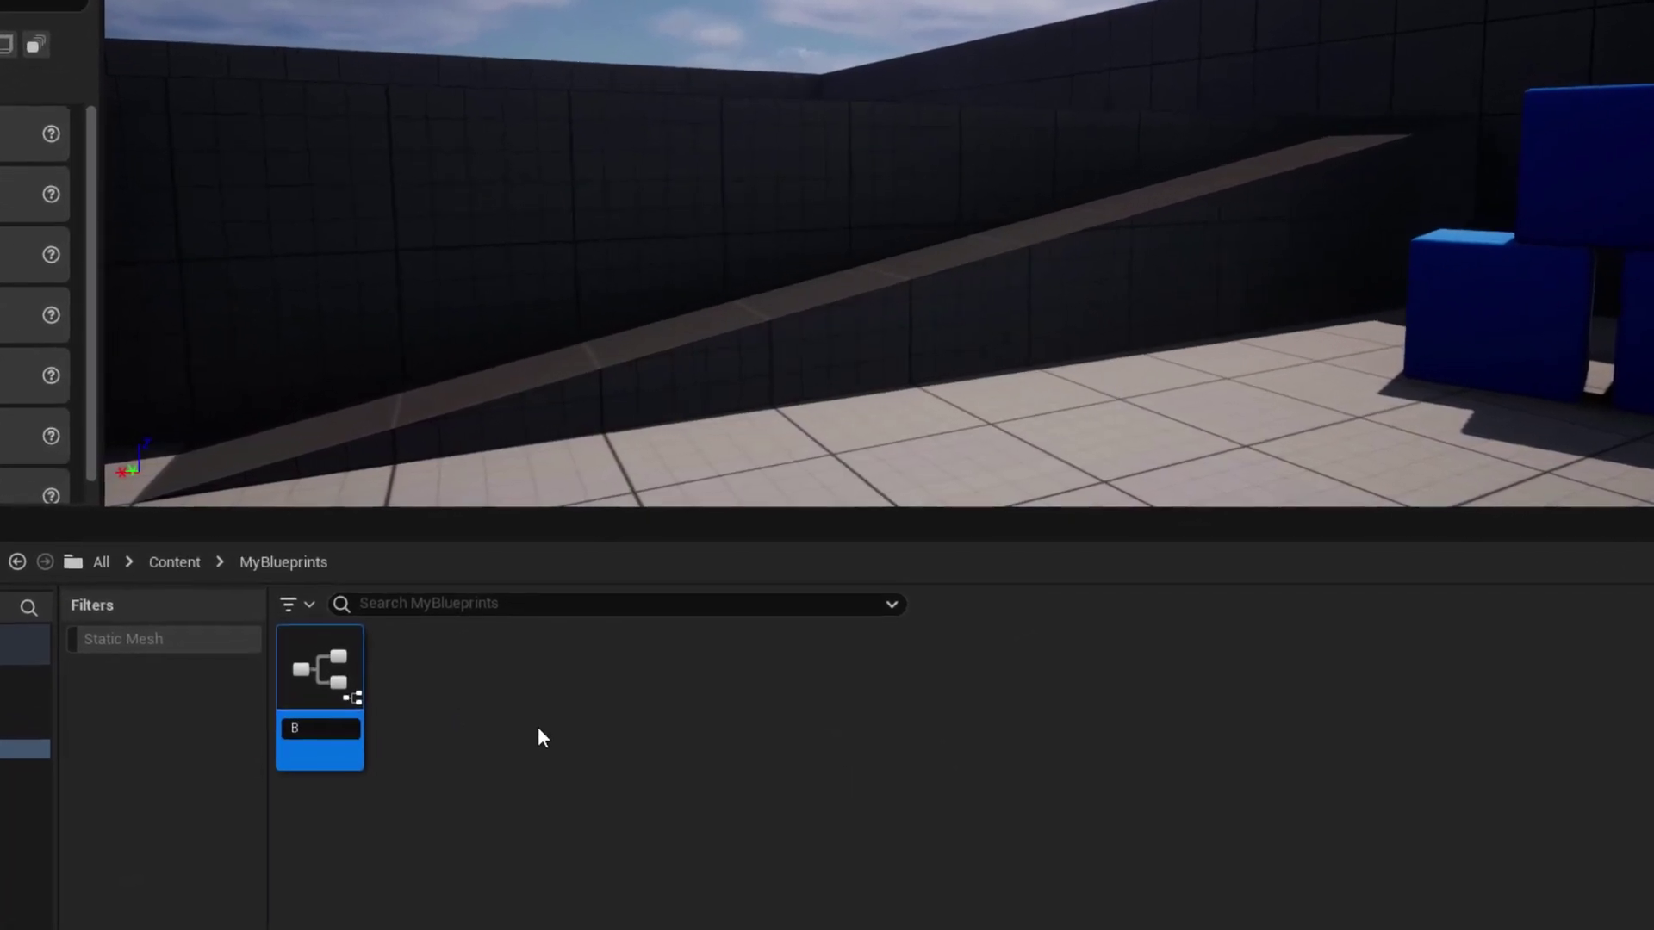
pyautogui.write('P_Bar')
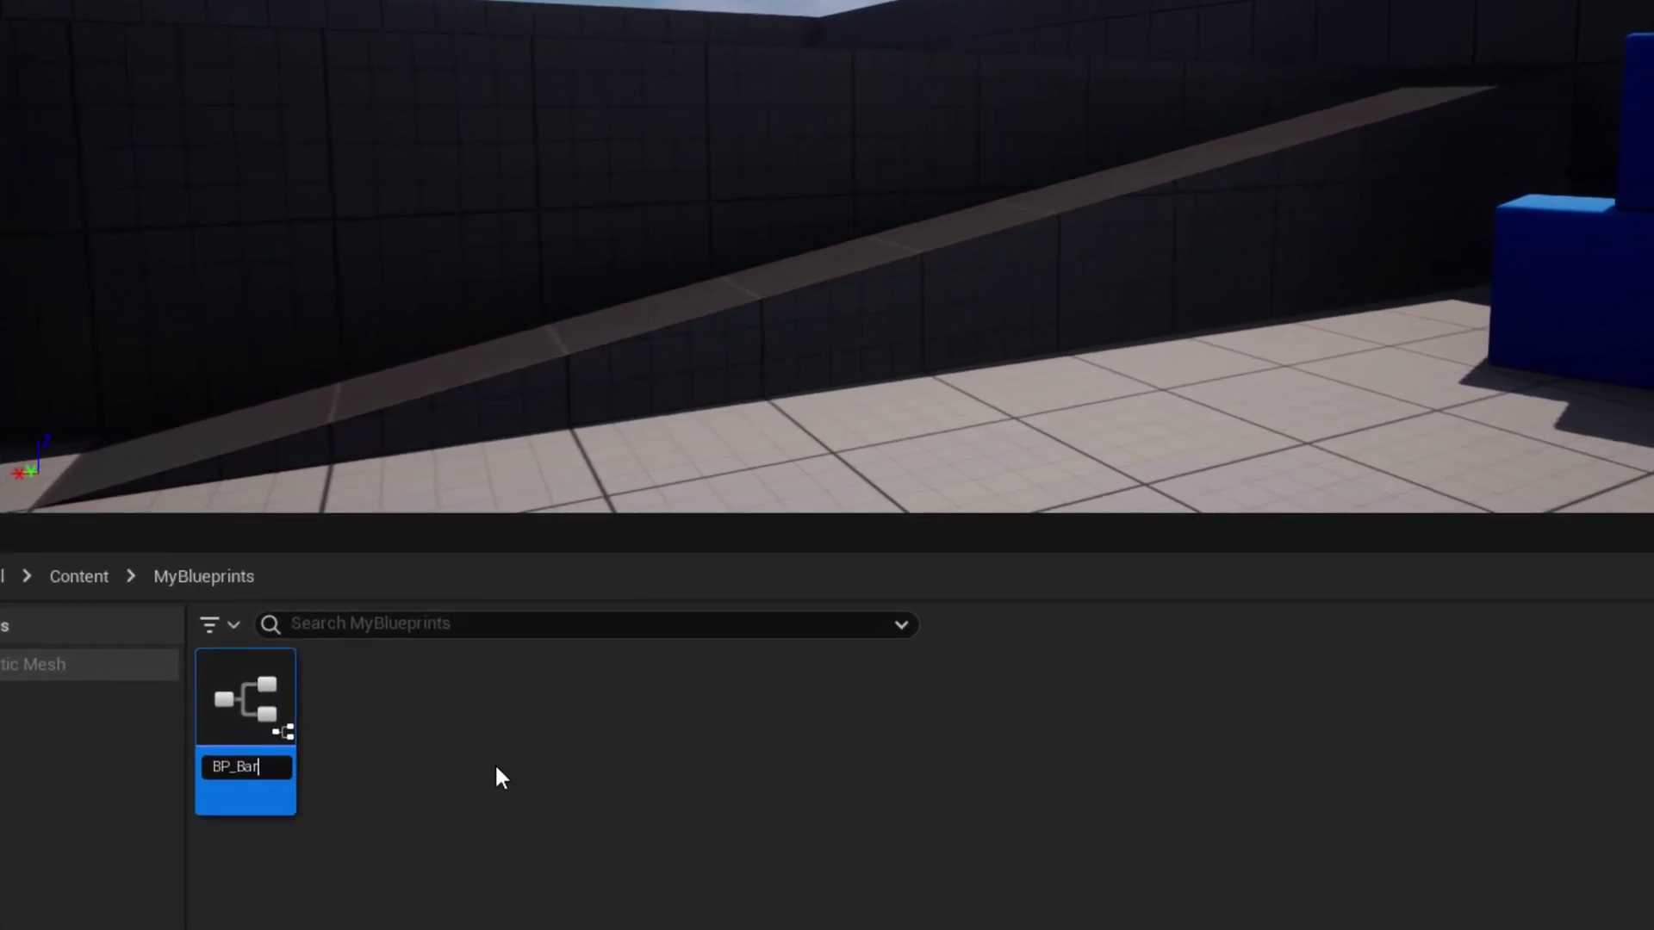
pyautogui.write('rel')
pyautogui.press('Return')
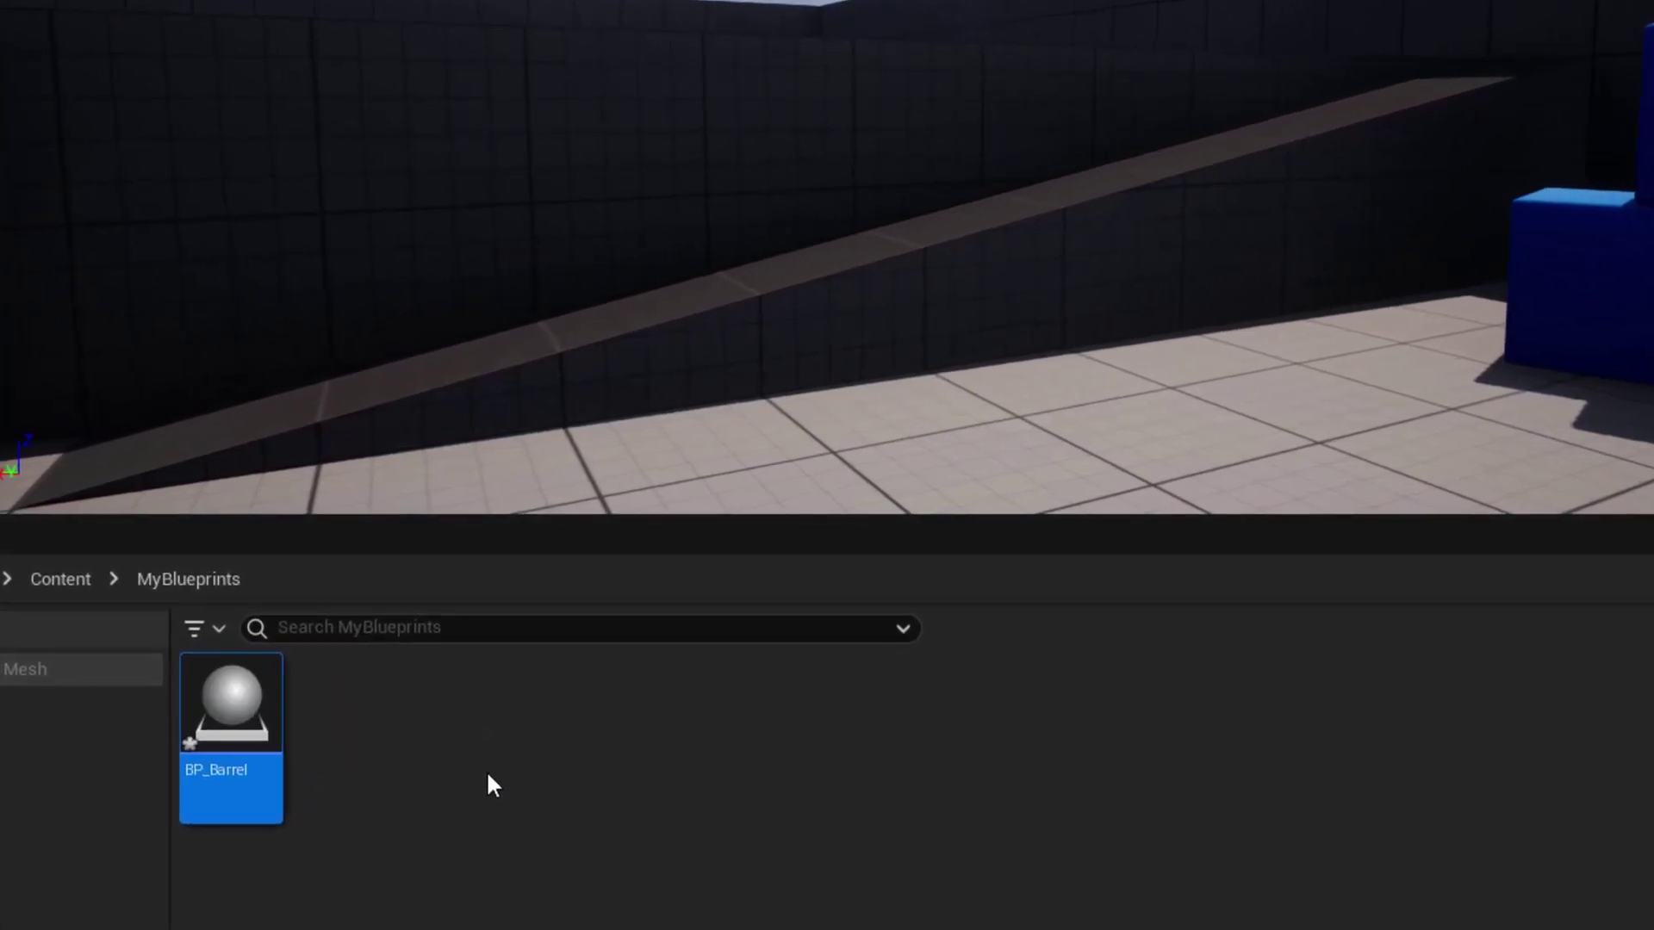
# Open the BP_Barrel blueprint and add a Static Mesh component named Barrel.
pyautogui.moveTo(245, 734)
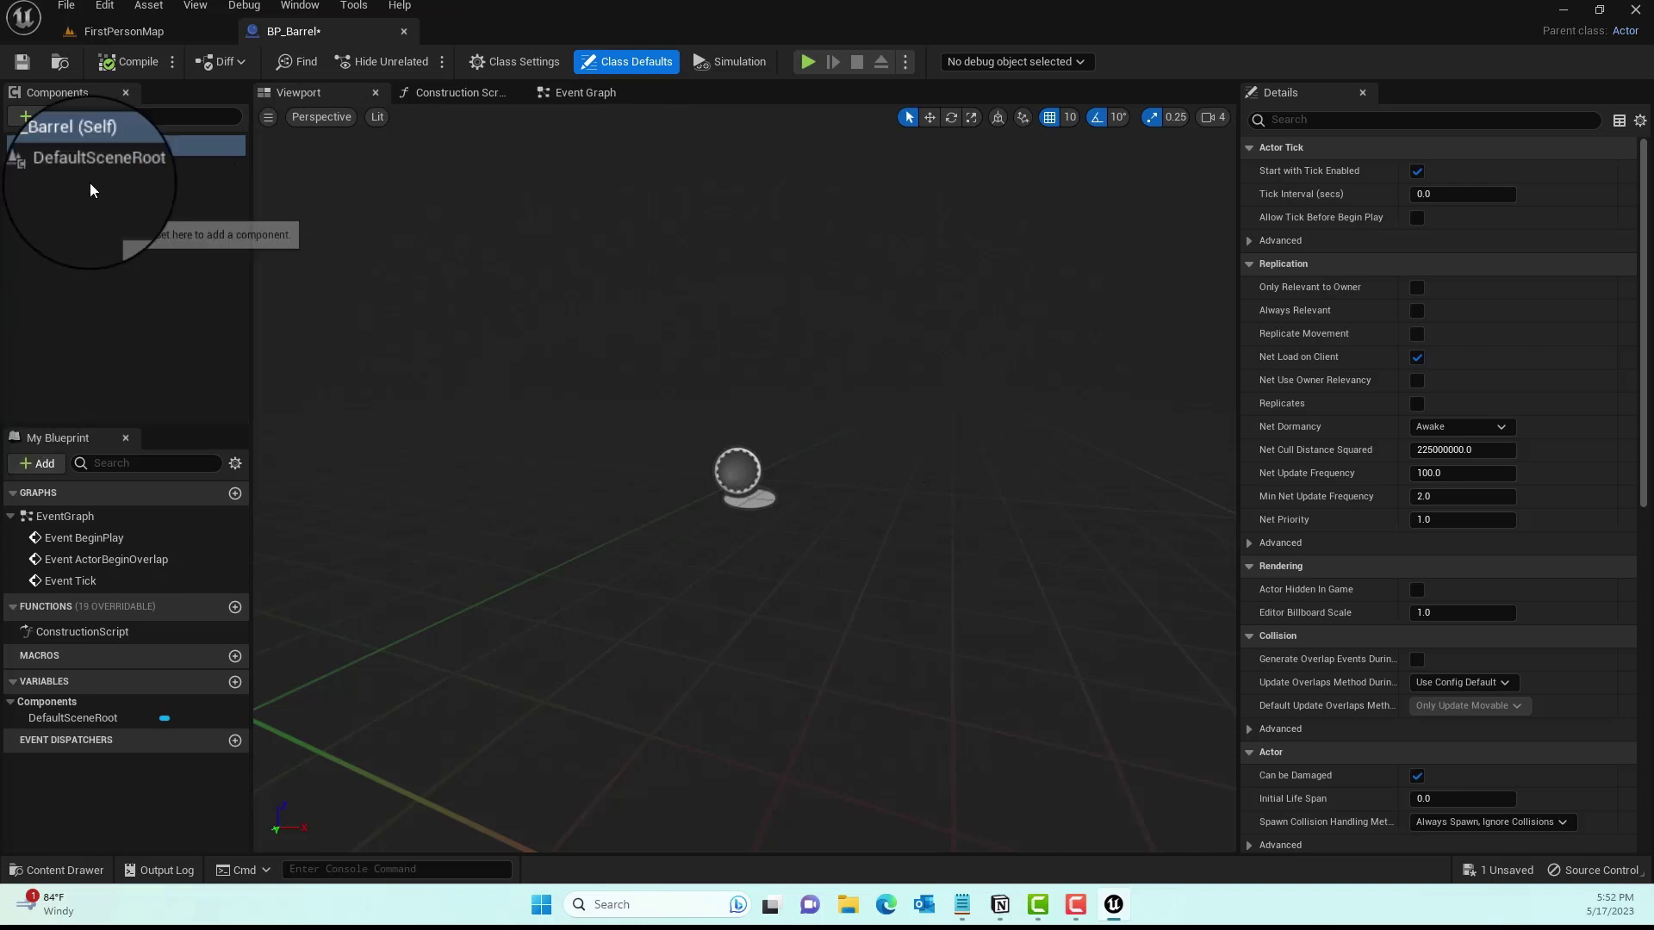
pyautogui.click(40, 119)
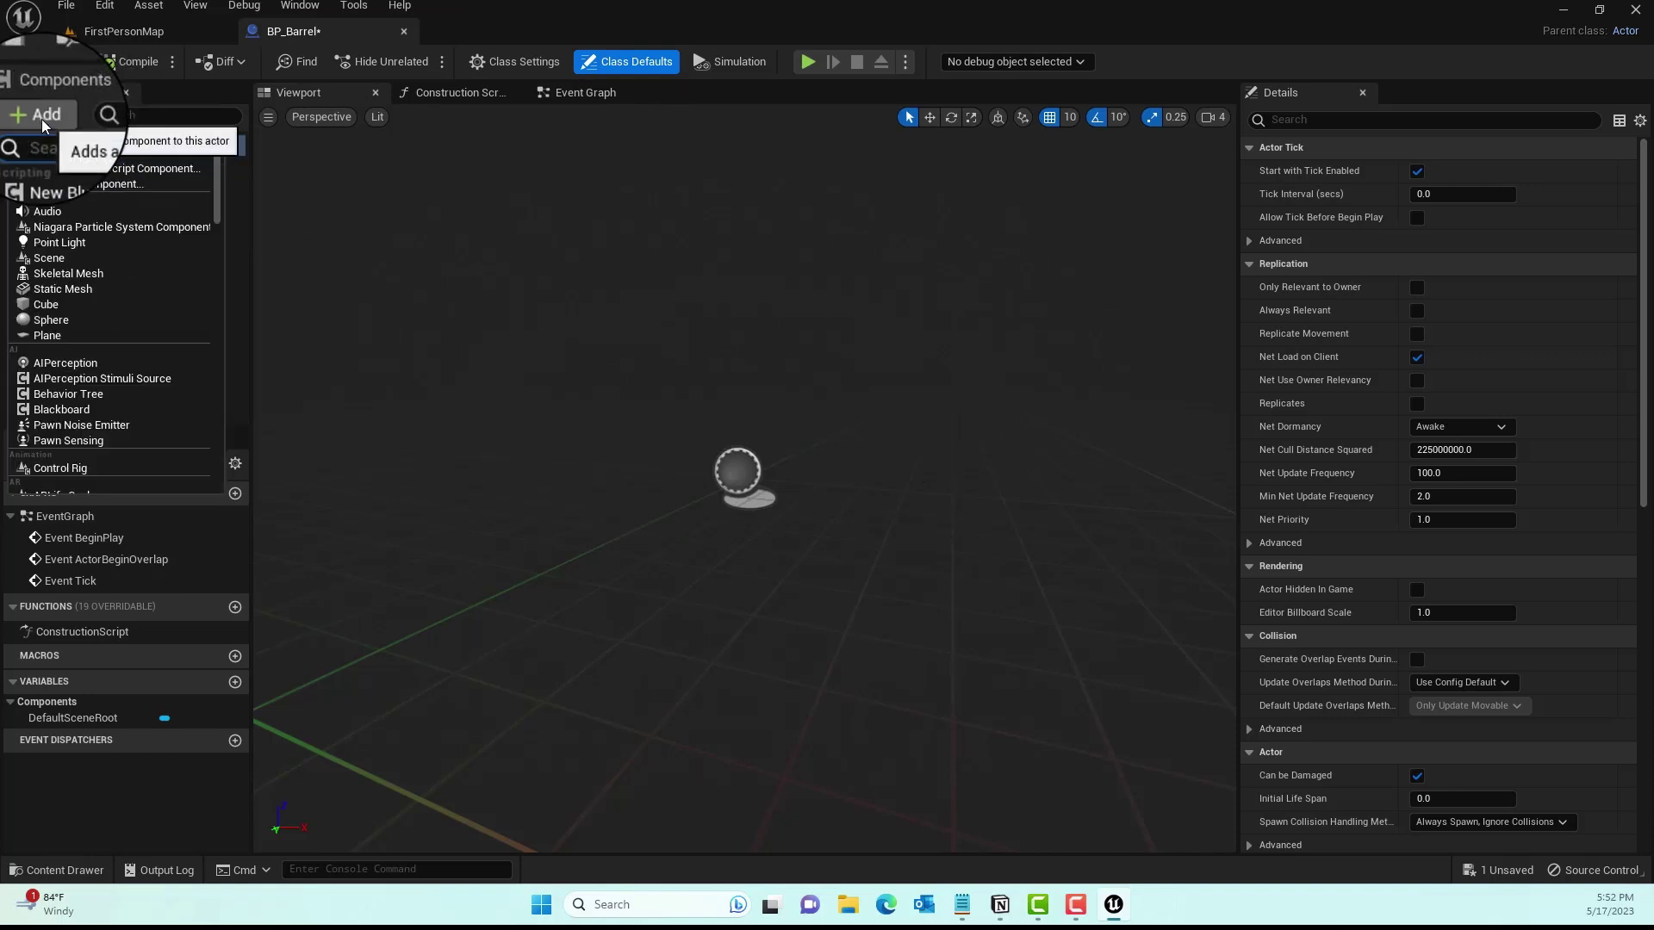
pyautogui.write('static')
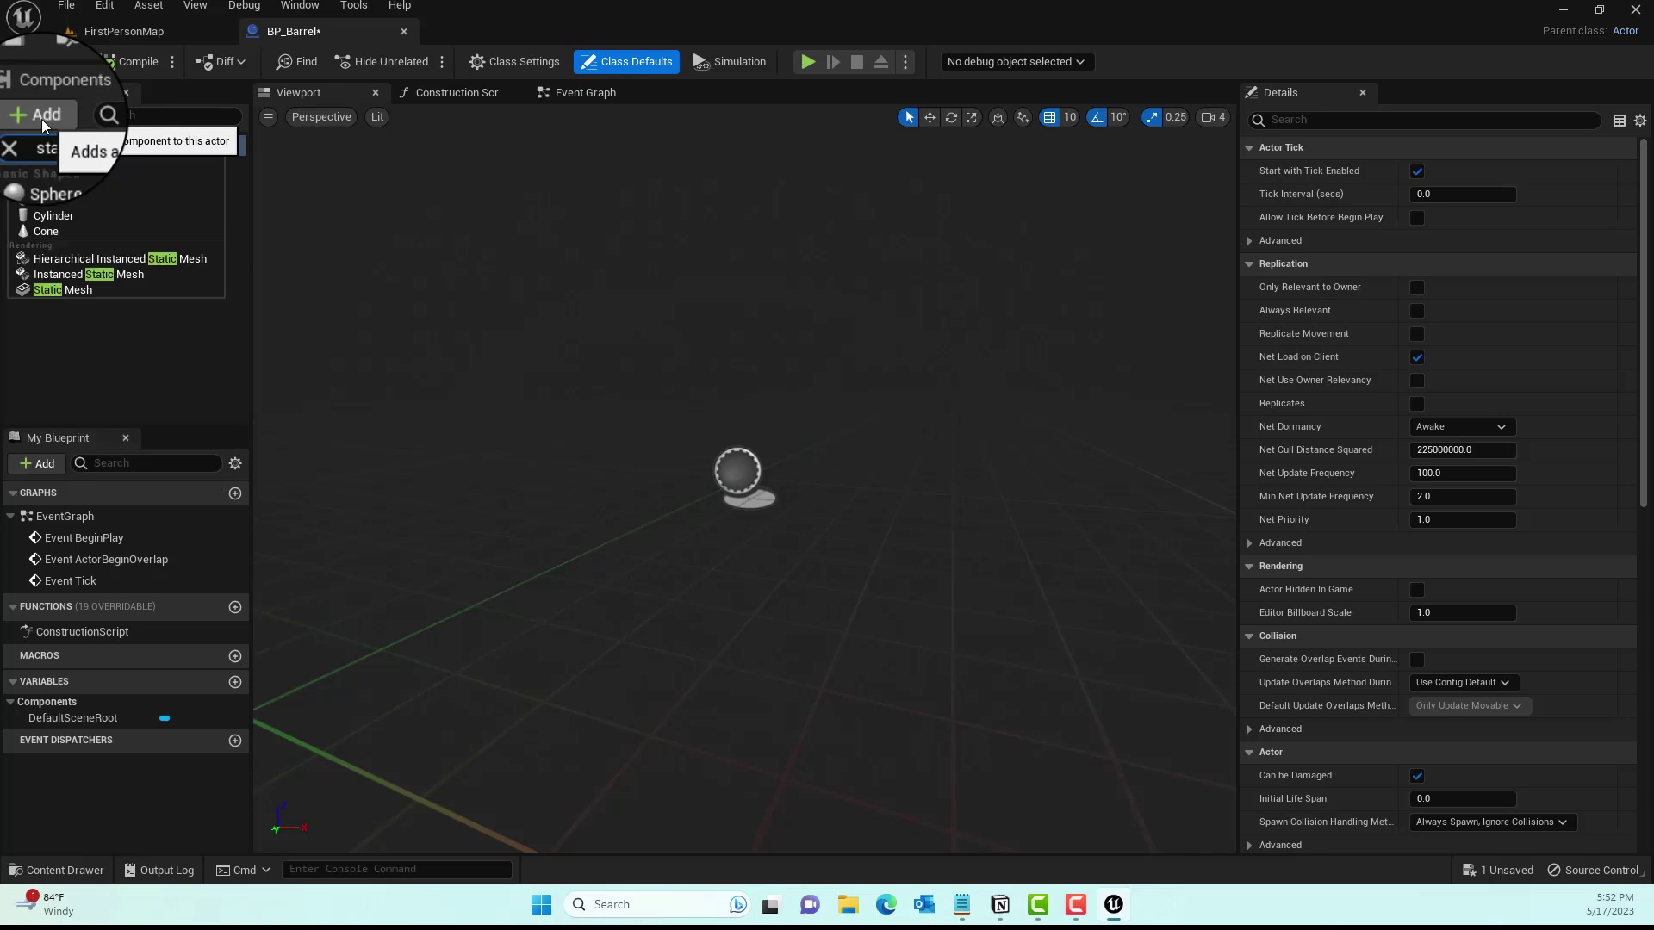
pyautogui.click(90, 292)
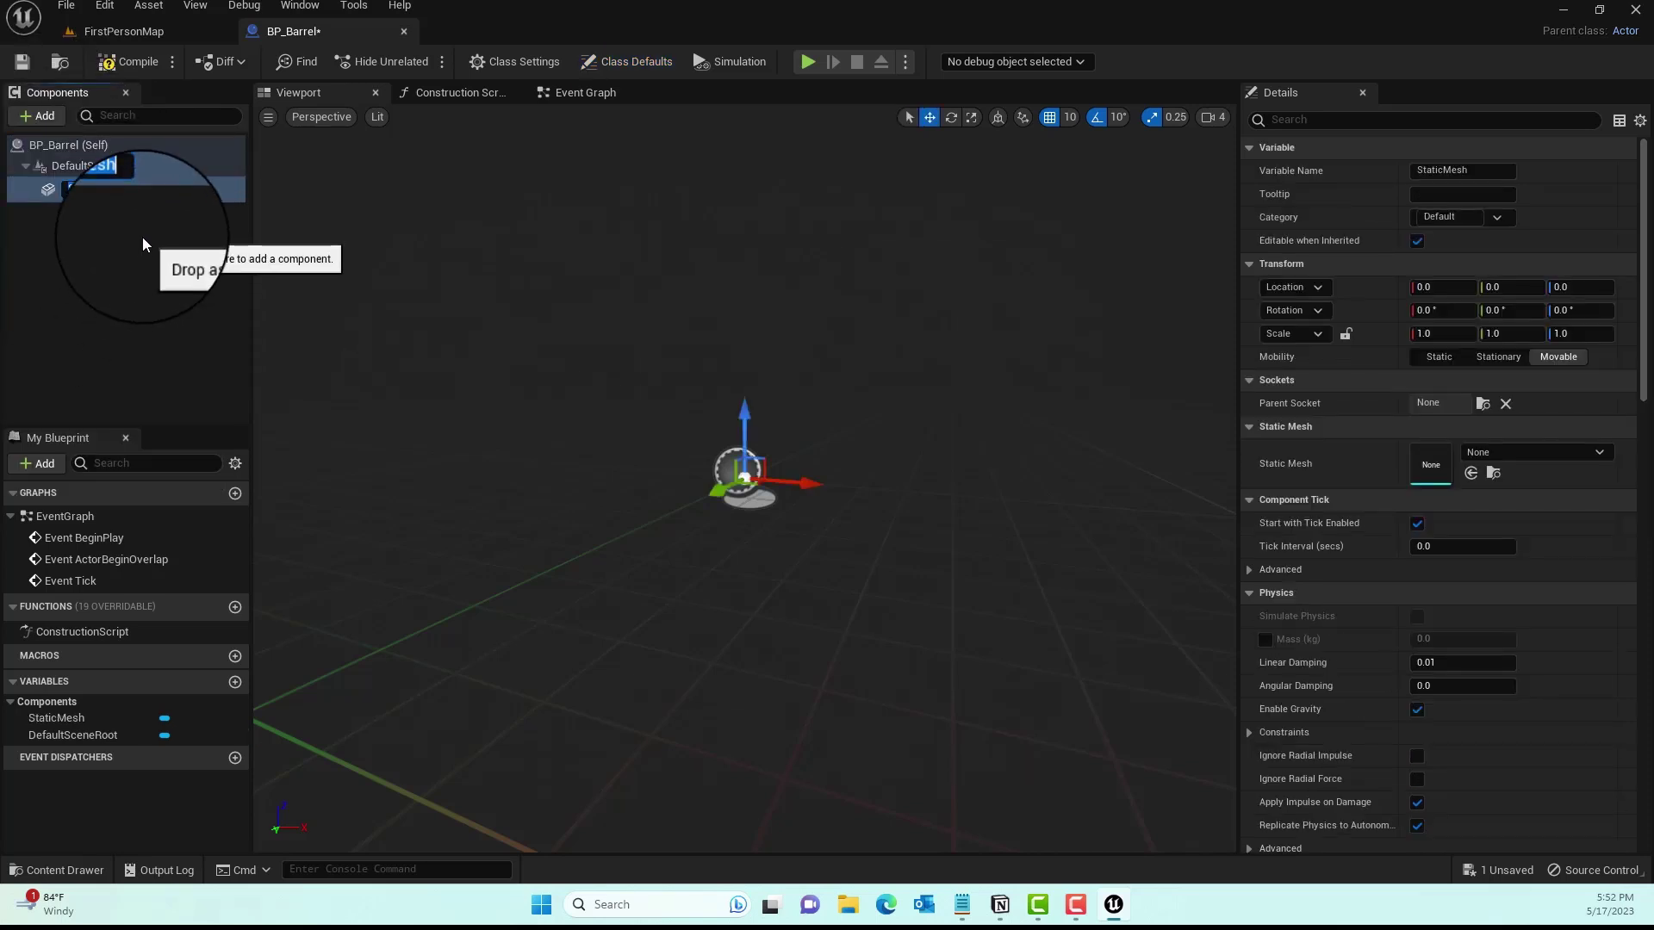
pyautogui.write('Barrel')
pyautogui.press('Return')
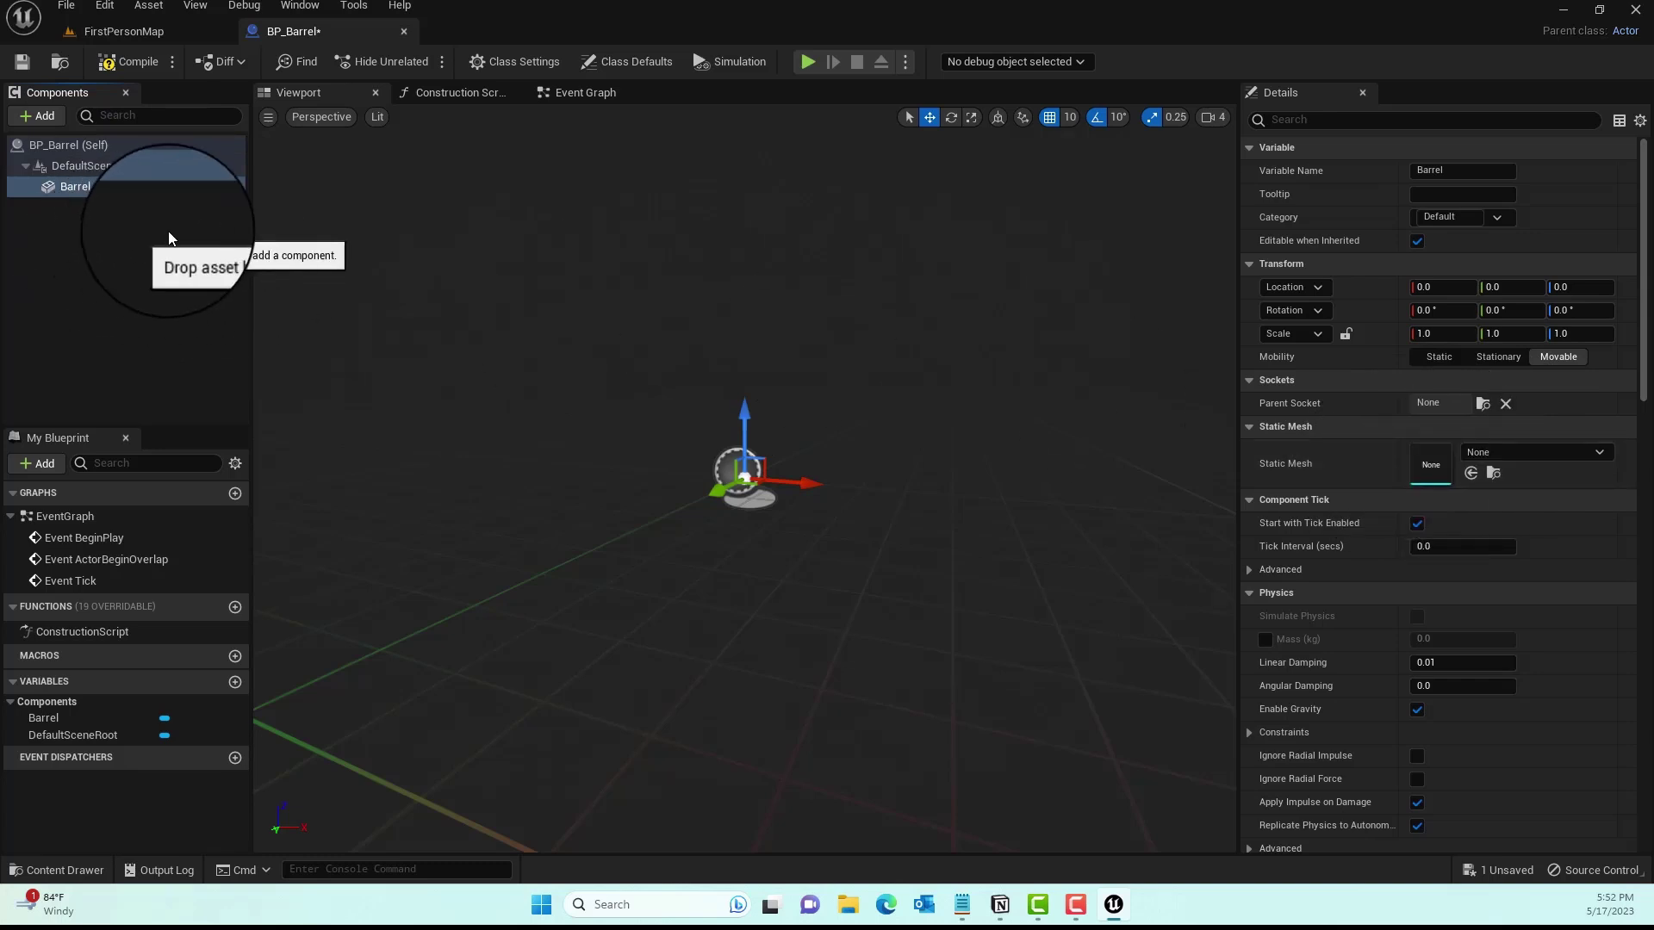
# Assign the Shape_Cylinder static mesh to the Barrel component and compile the blueprint.
pyautogui.click(1497, 455)
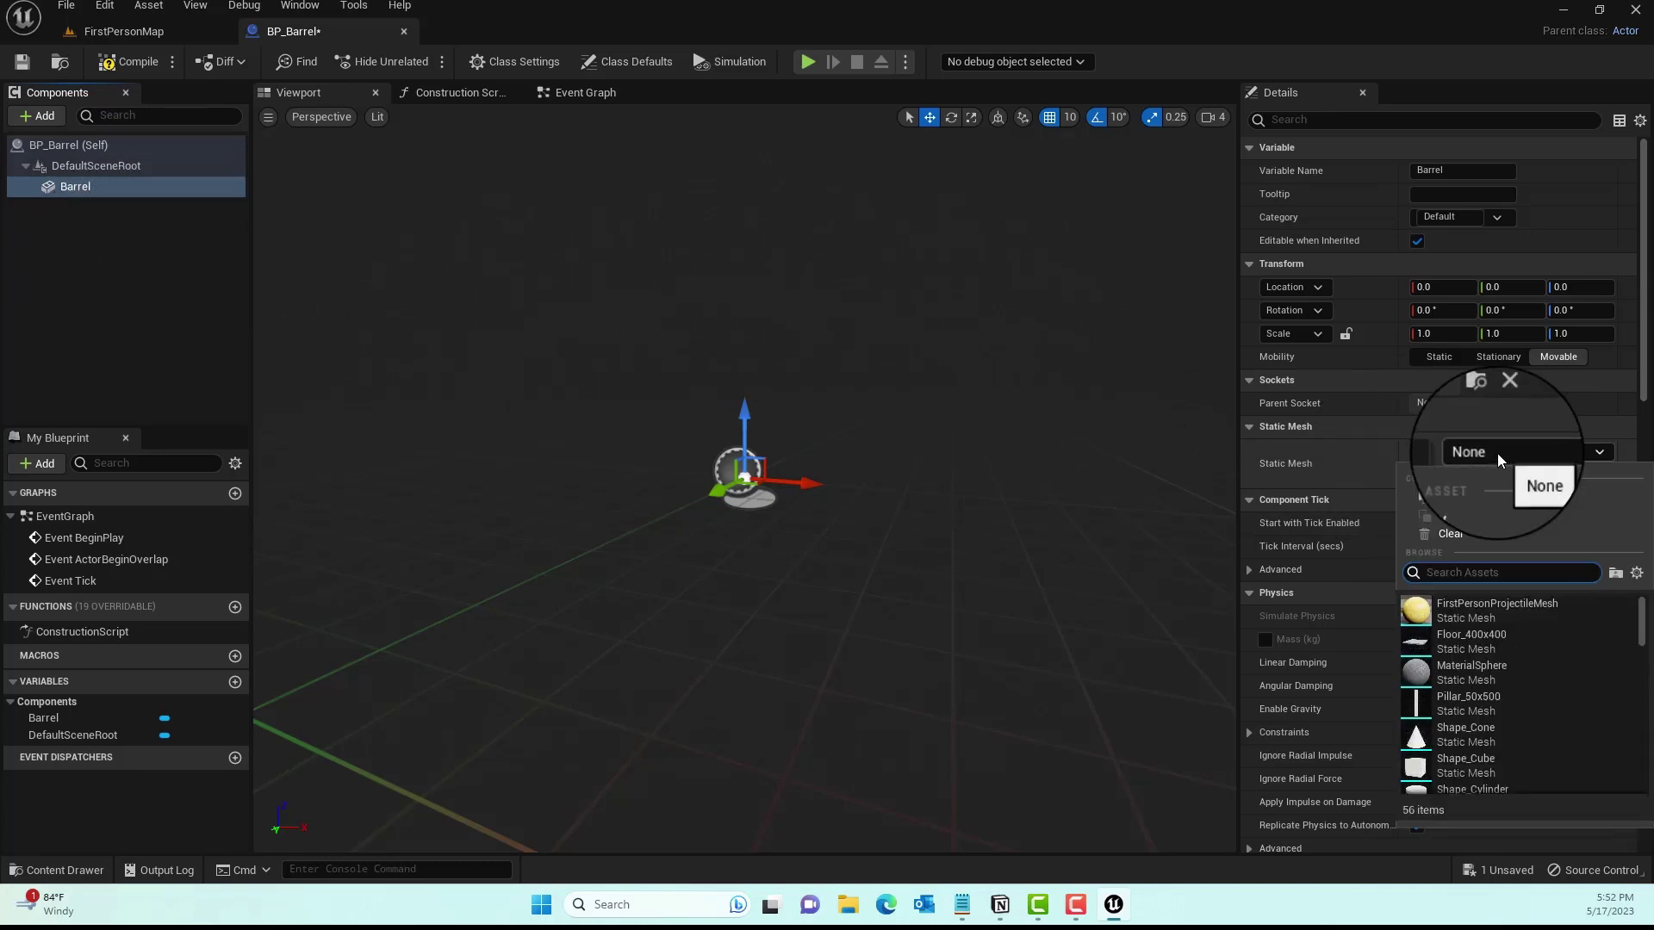
pyautogui.write('cylinder')
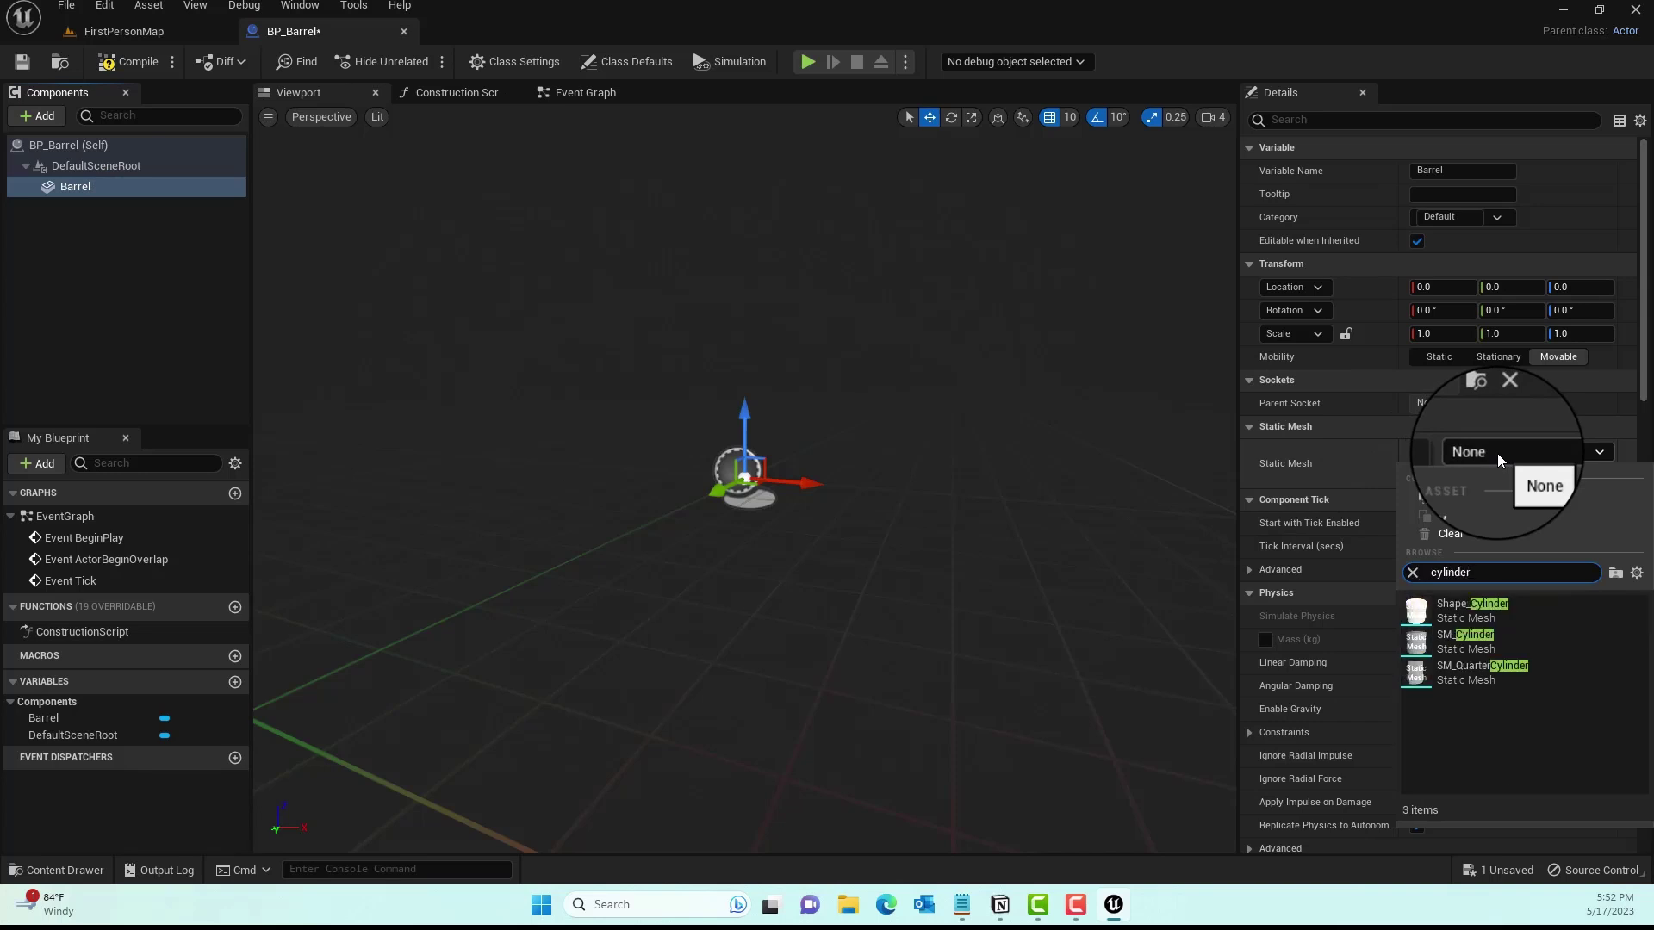
pyautogui.click(1459, 611)
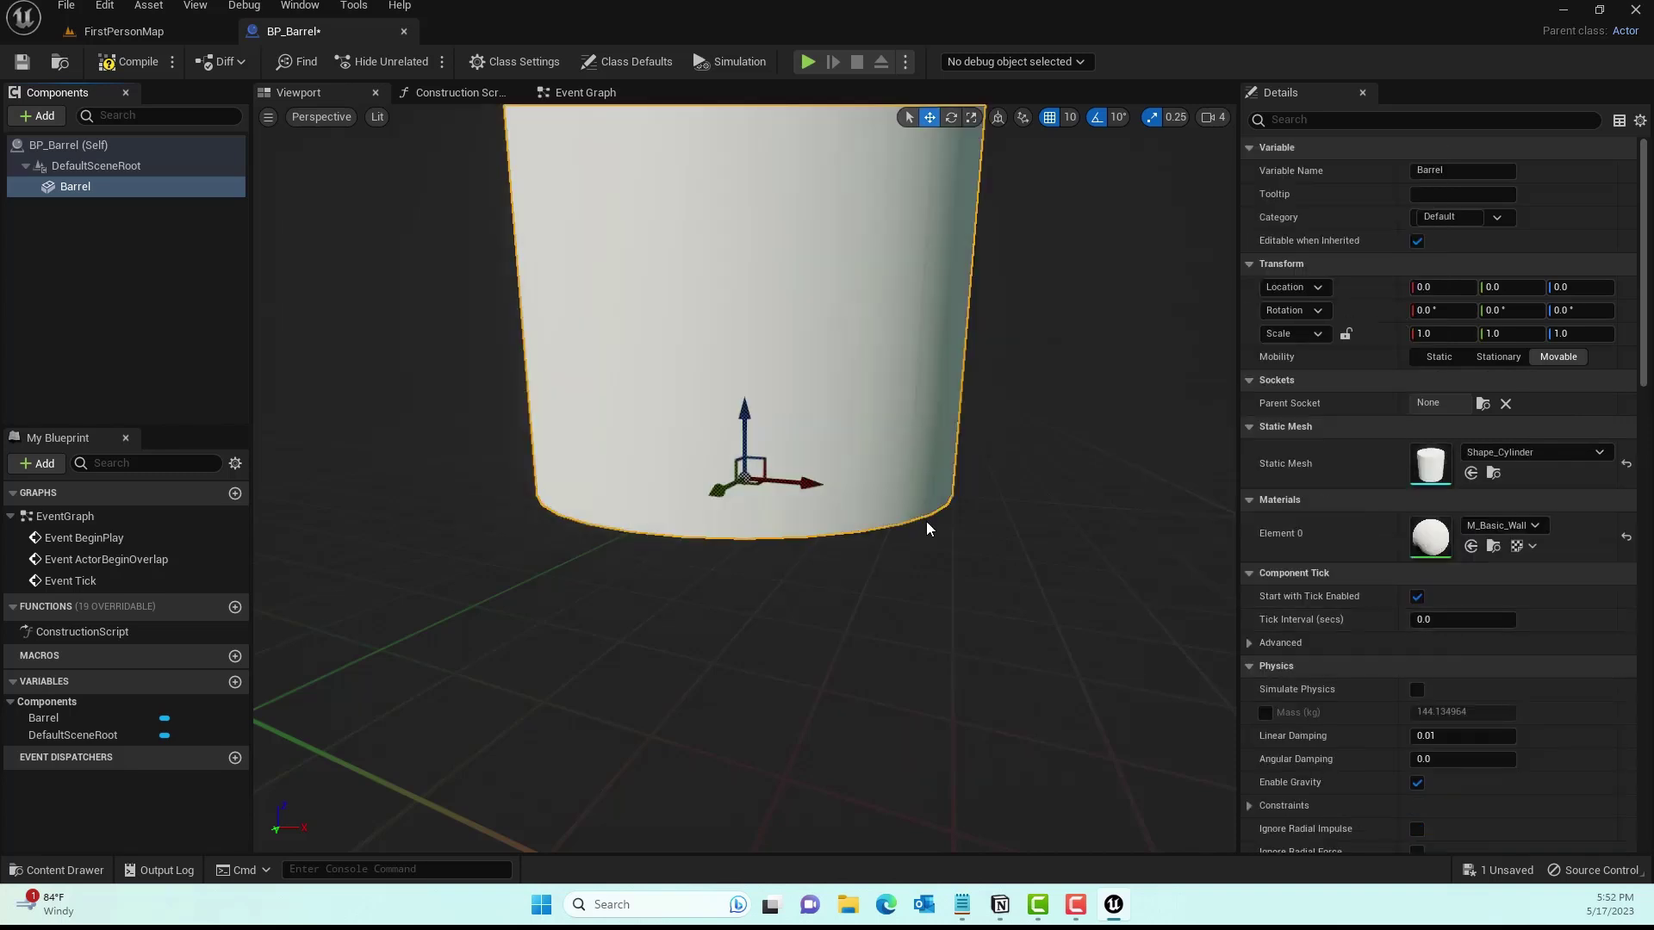
pyautogui.press('s')
pyautogui.moveTo(745, 479); pyautogui.dragTo(670, 323, button='right')
pyautogui.press('w')
pyautogui.press('s')
pyautogui.press('w')
pyautogui.press('s')
pyautogui.press('w')
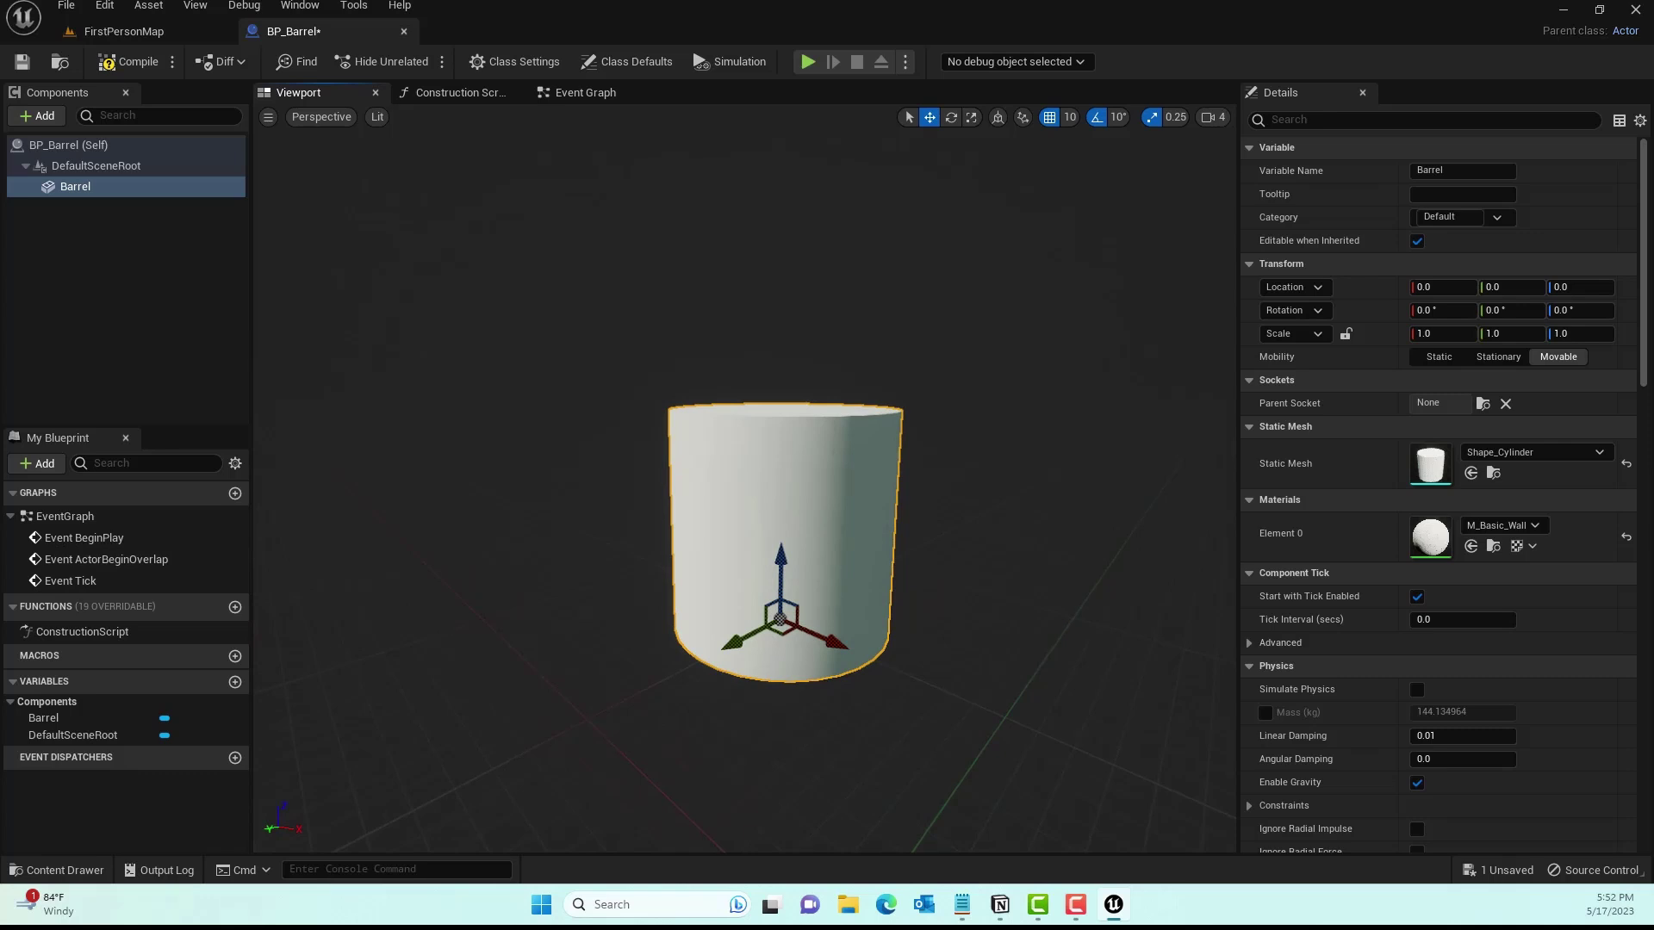
pyautogui.click(129, 62)
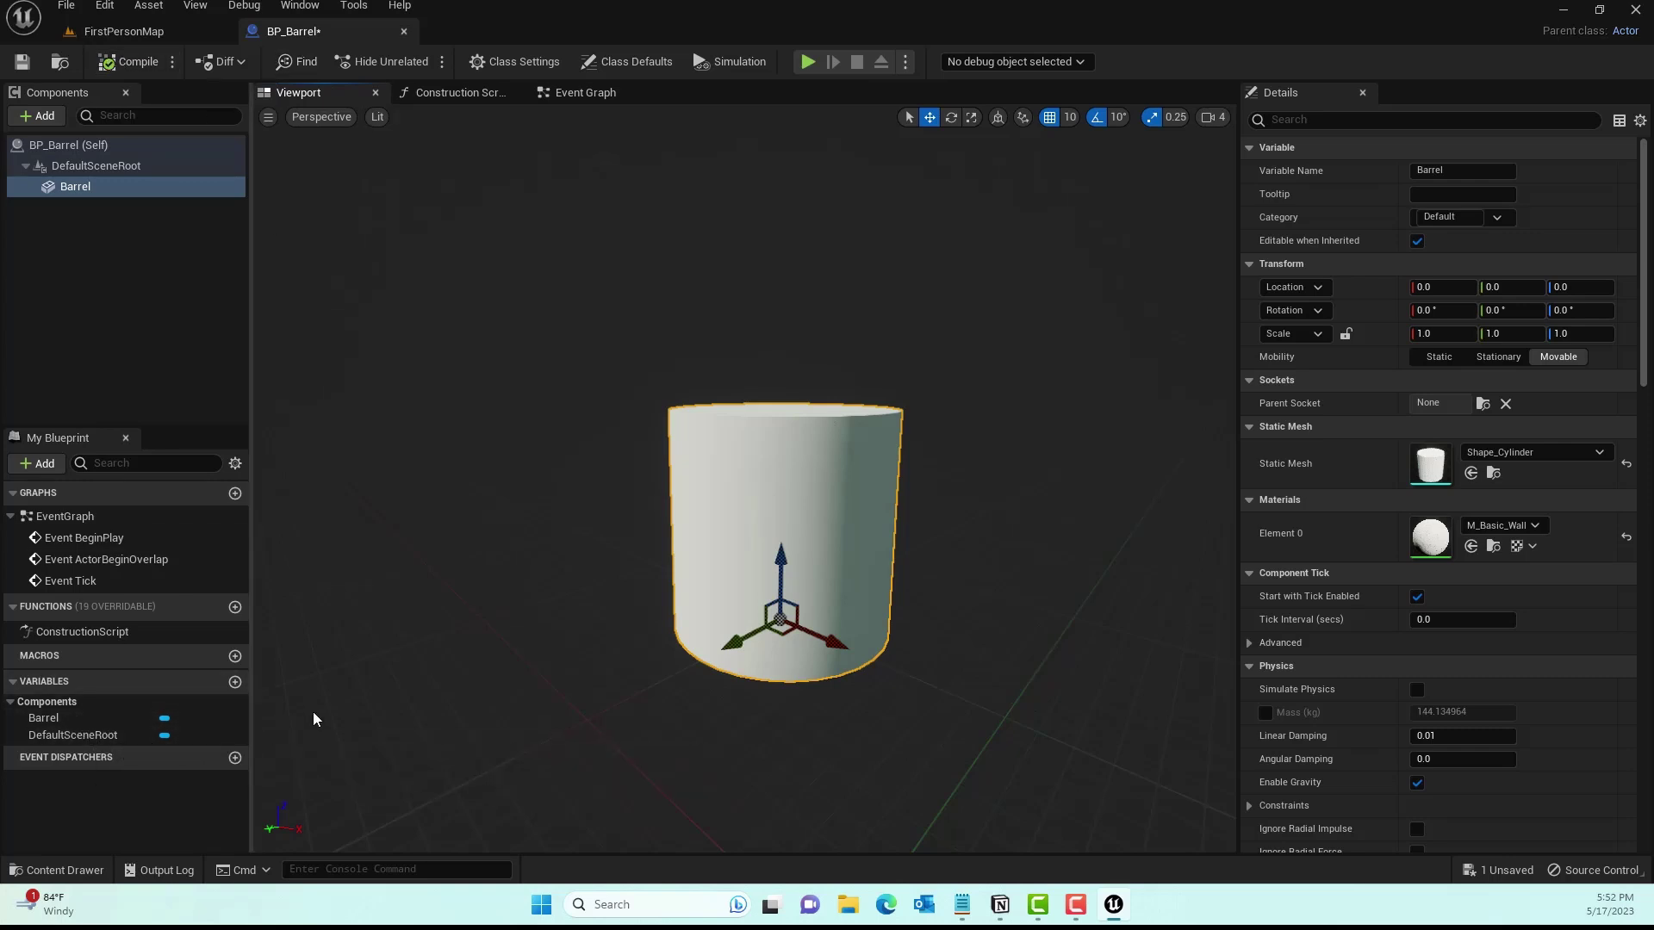
# Collapse the component variables and dock My Blueprint together with Components.
pyautogui.click(12, 702)
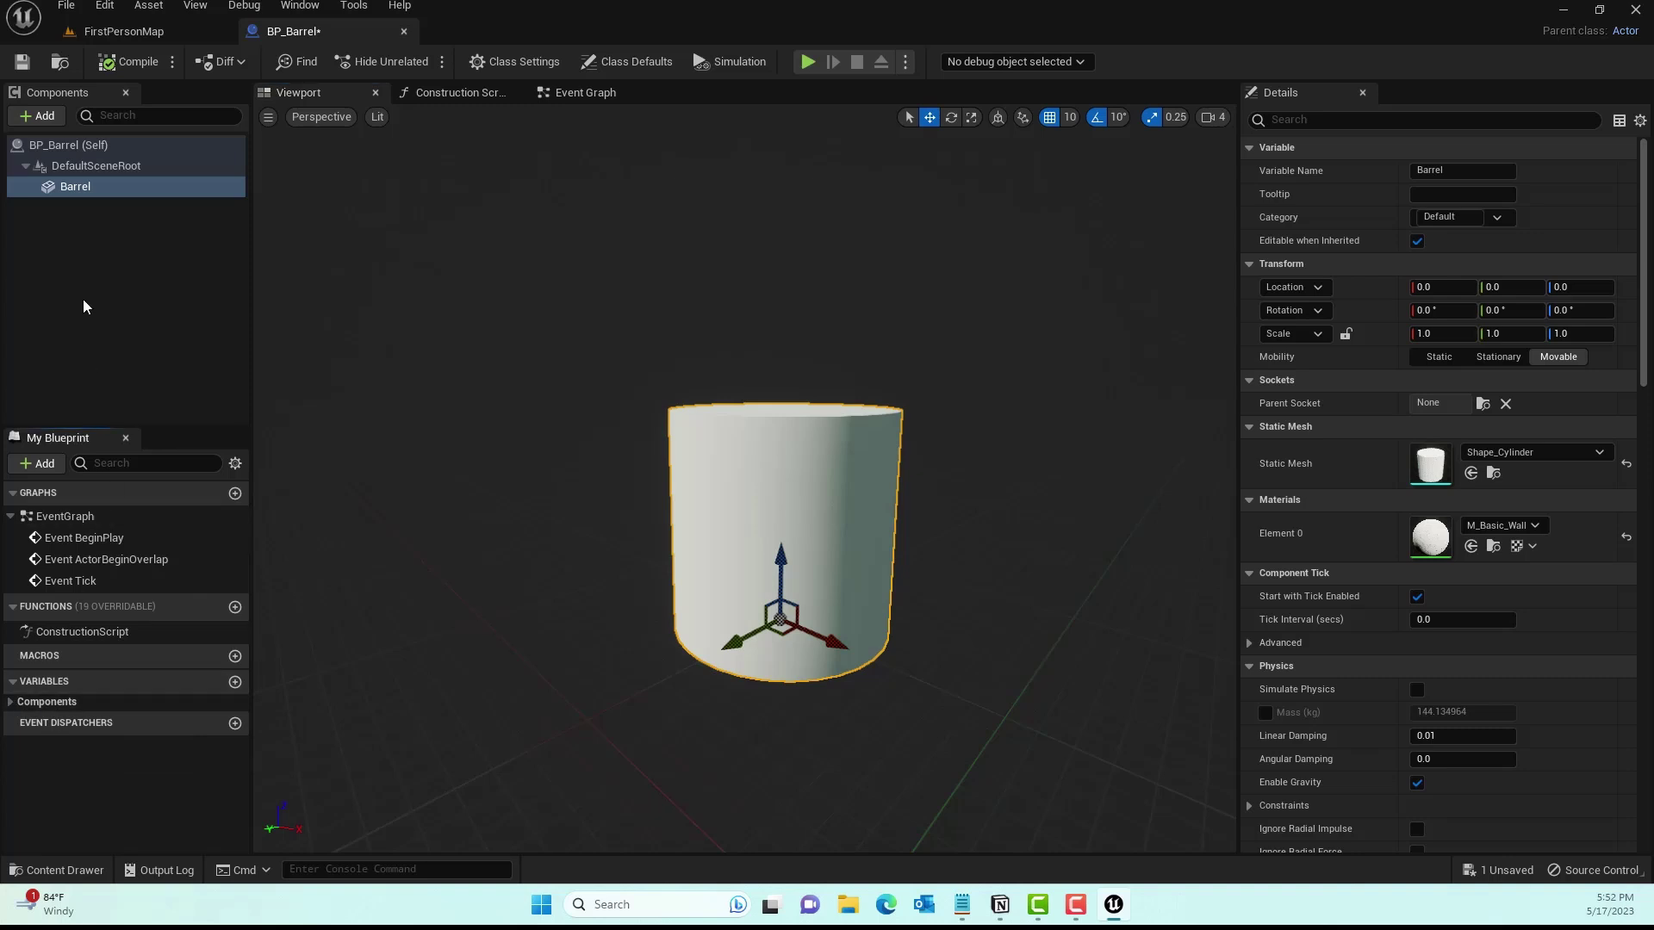
pyautogui.moveTo(57, 437); pyautogui.dragTo(175, 101)
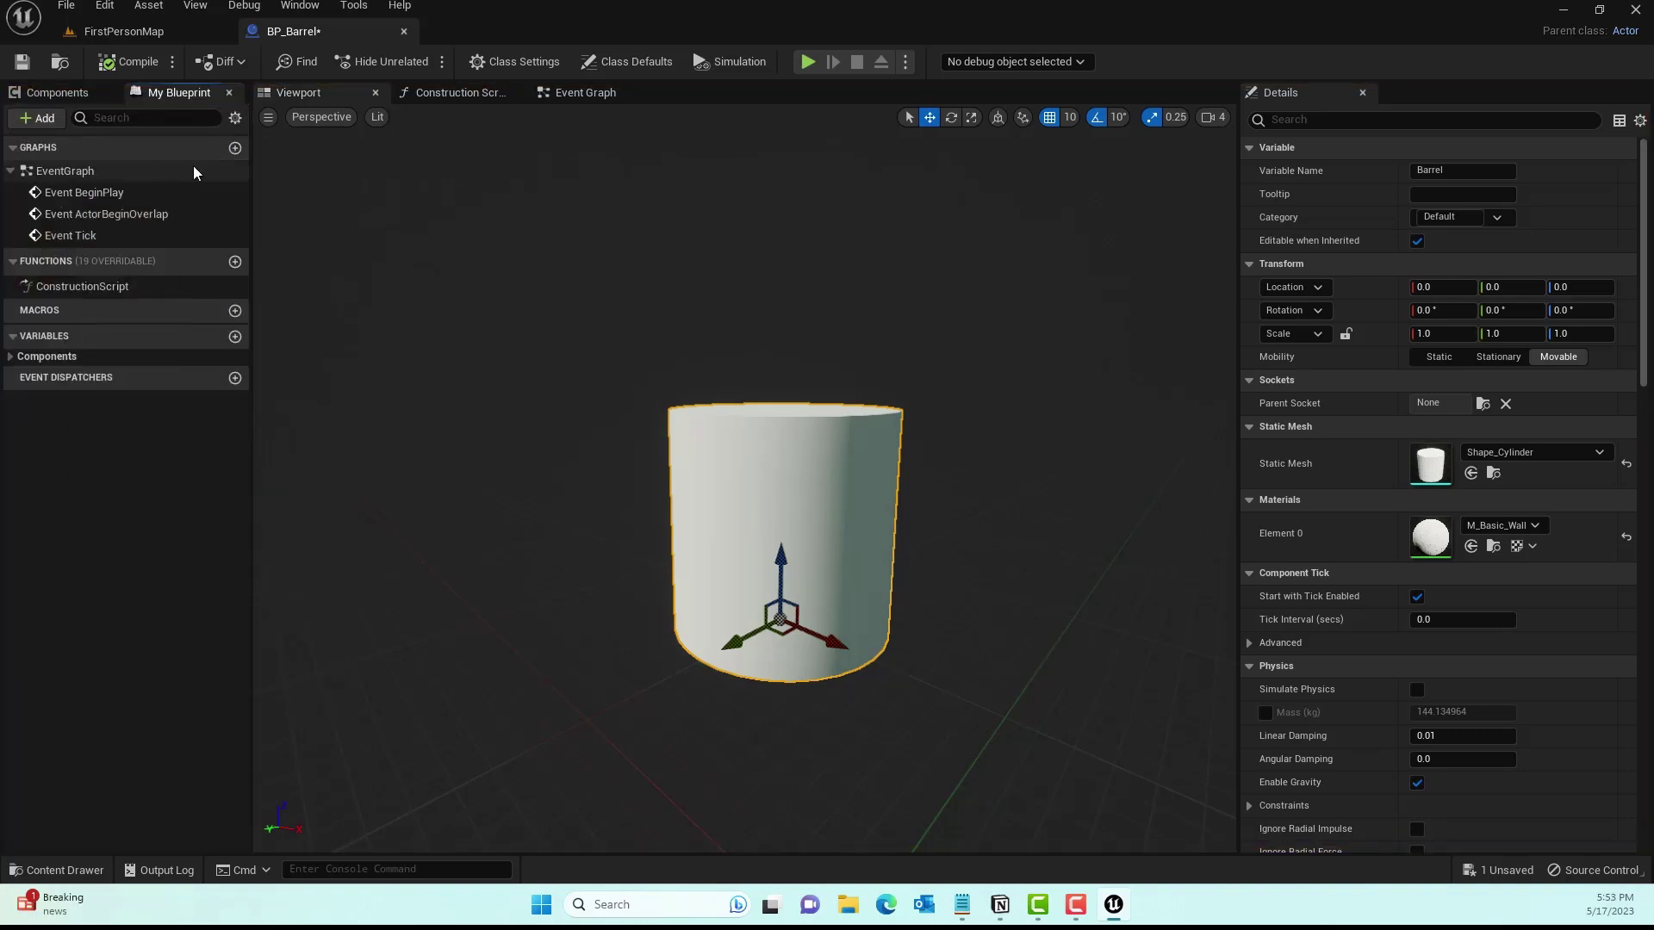
# Widen the My Blueprint area and add a new variable named BP_Fire to the BP_Barrel blueprint.
pyautogui.moveTo(251, 224); pyautogui.dragTo(364, 244)
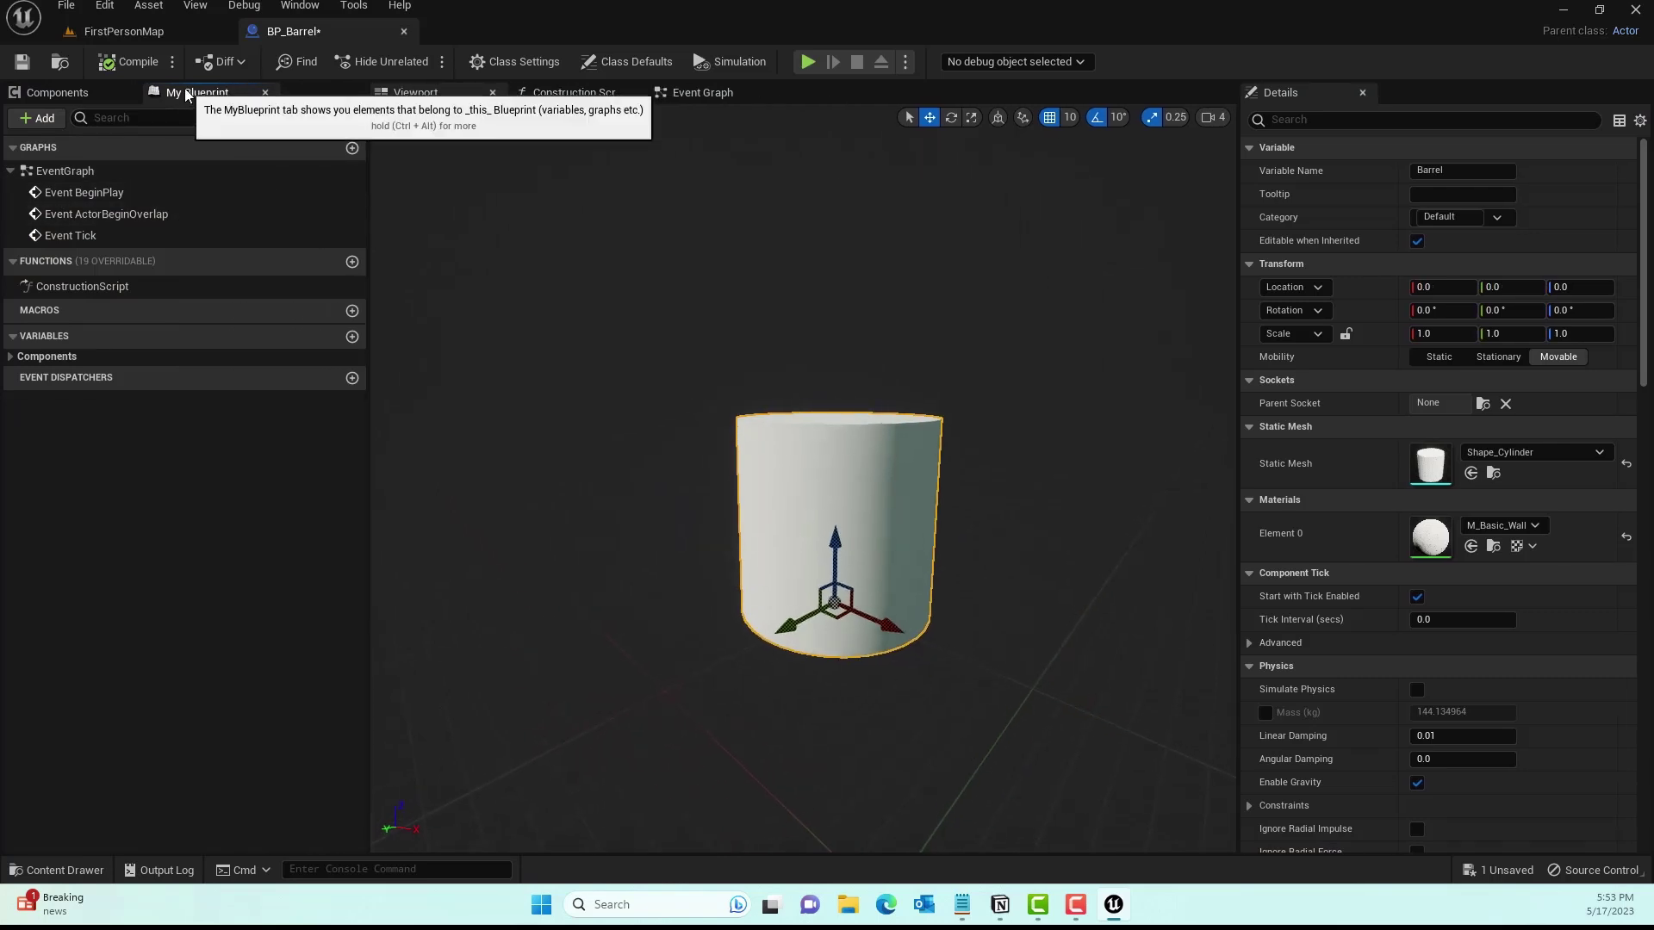
pyautogui.click(34, 336)
pyautogui.click(18, 337)
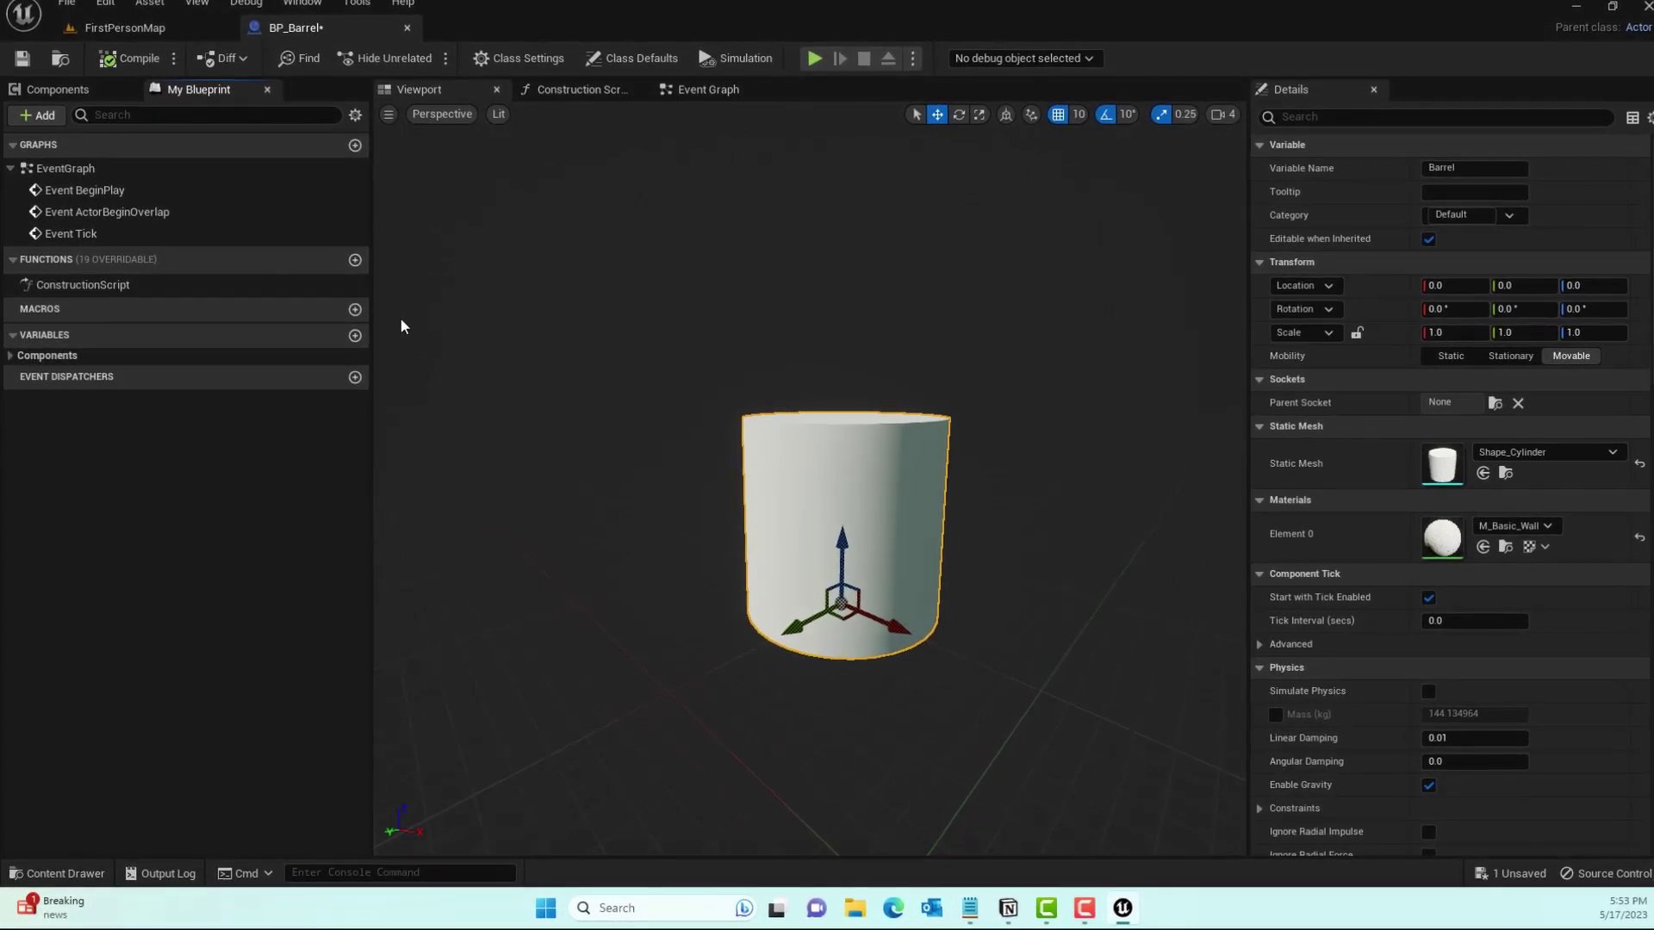
pyautogui.click(356, 335)
pyautogui.write('BP_Fire')
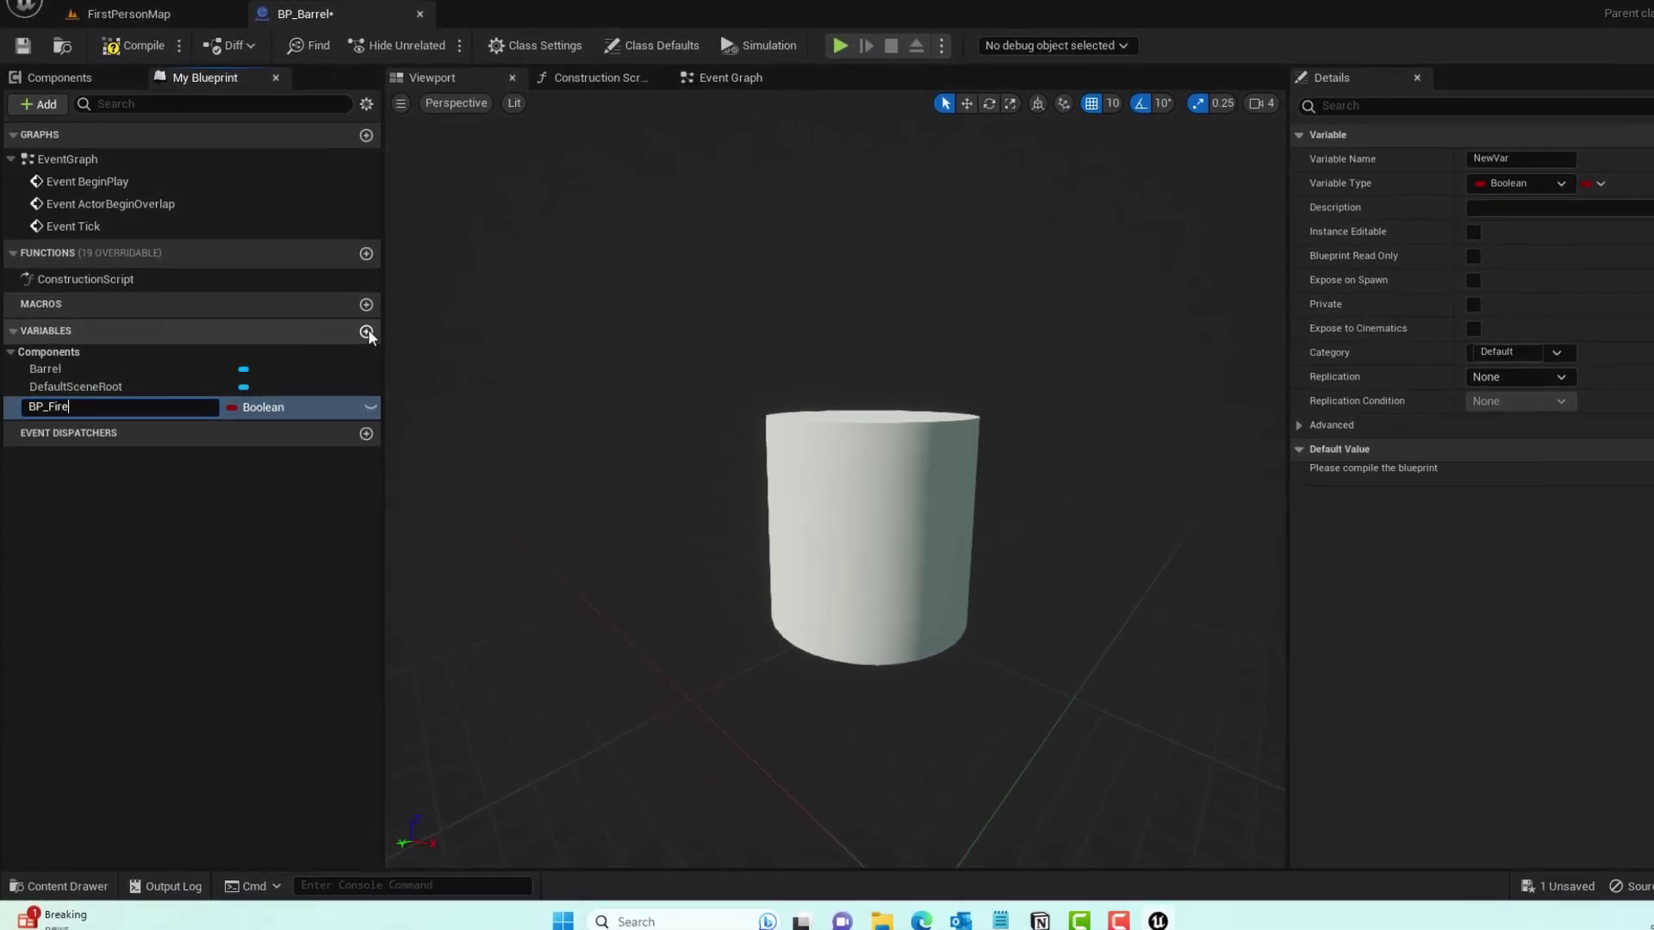
pyautogui.press('Return')
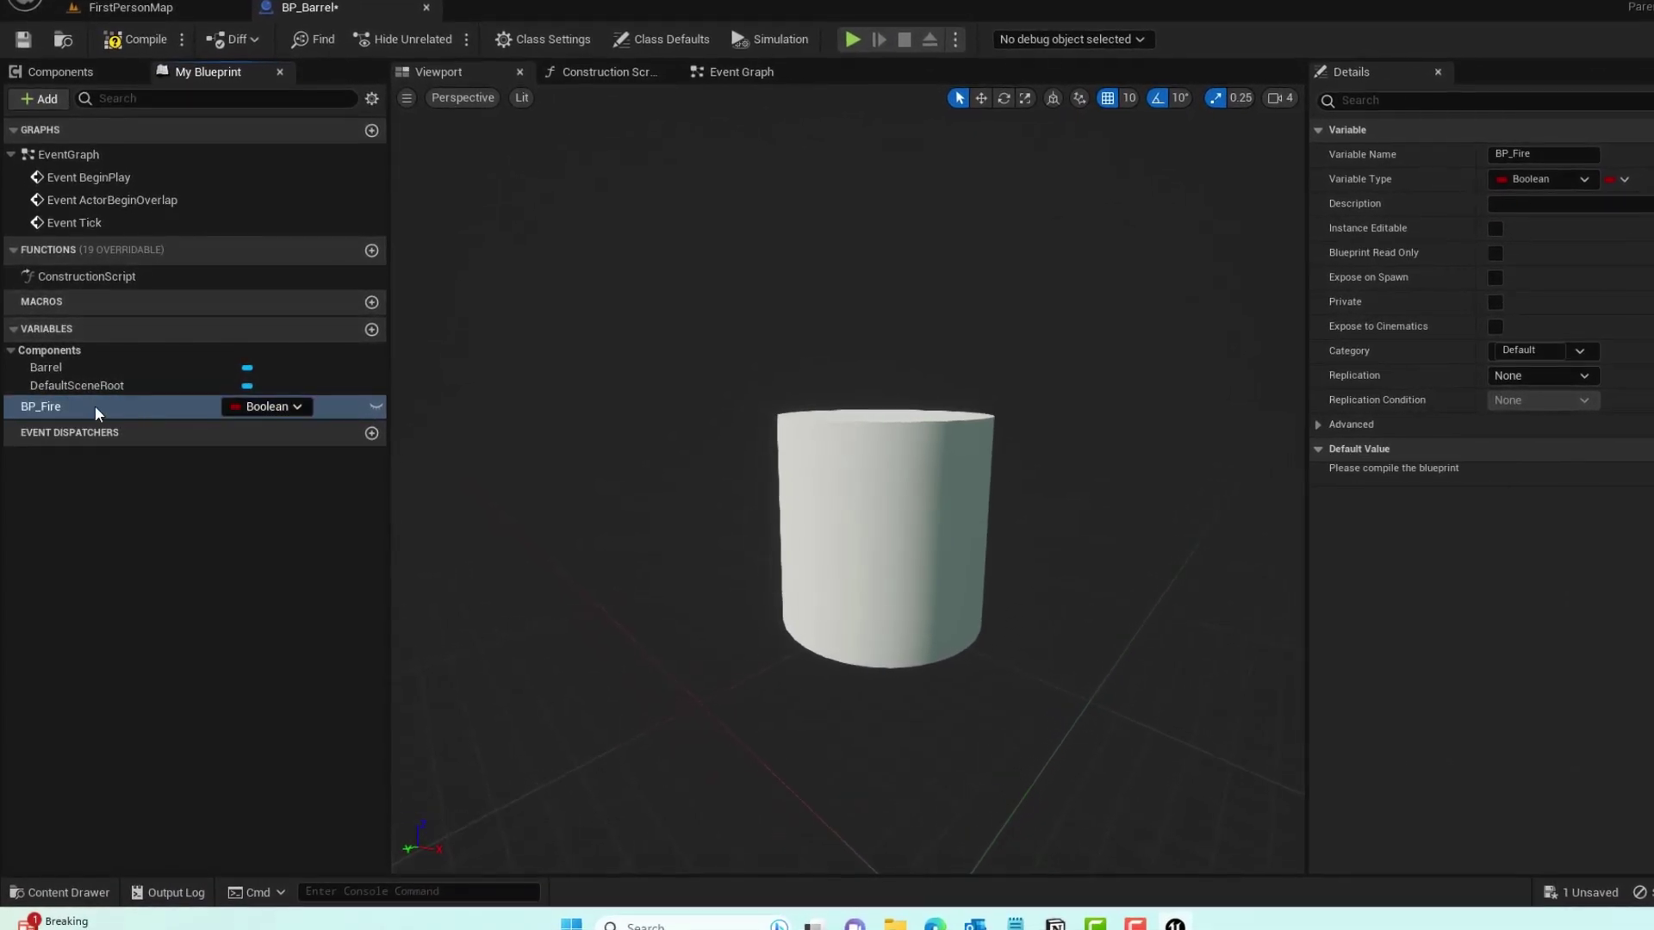
# Set the BP_Fire variable's type to a Blueprint Effect Fire Object Reference and make it instance editable.
pyautogui.click(307, 403)
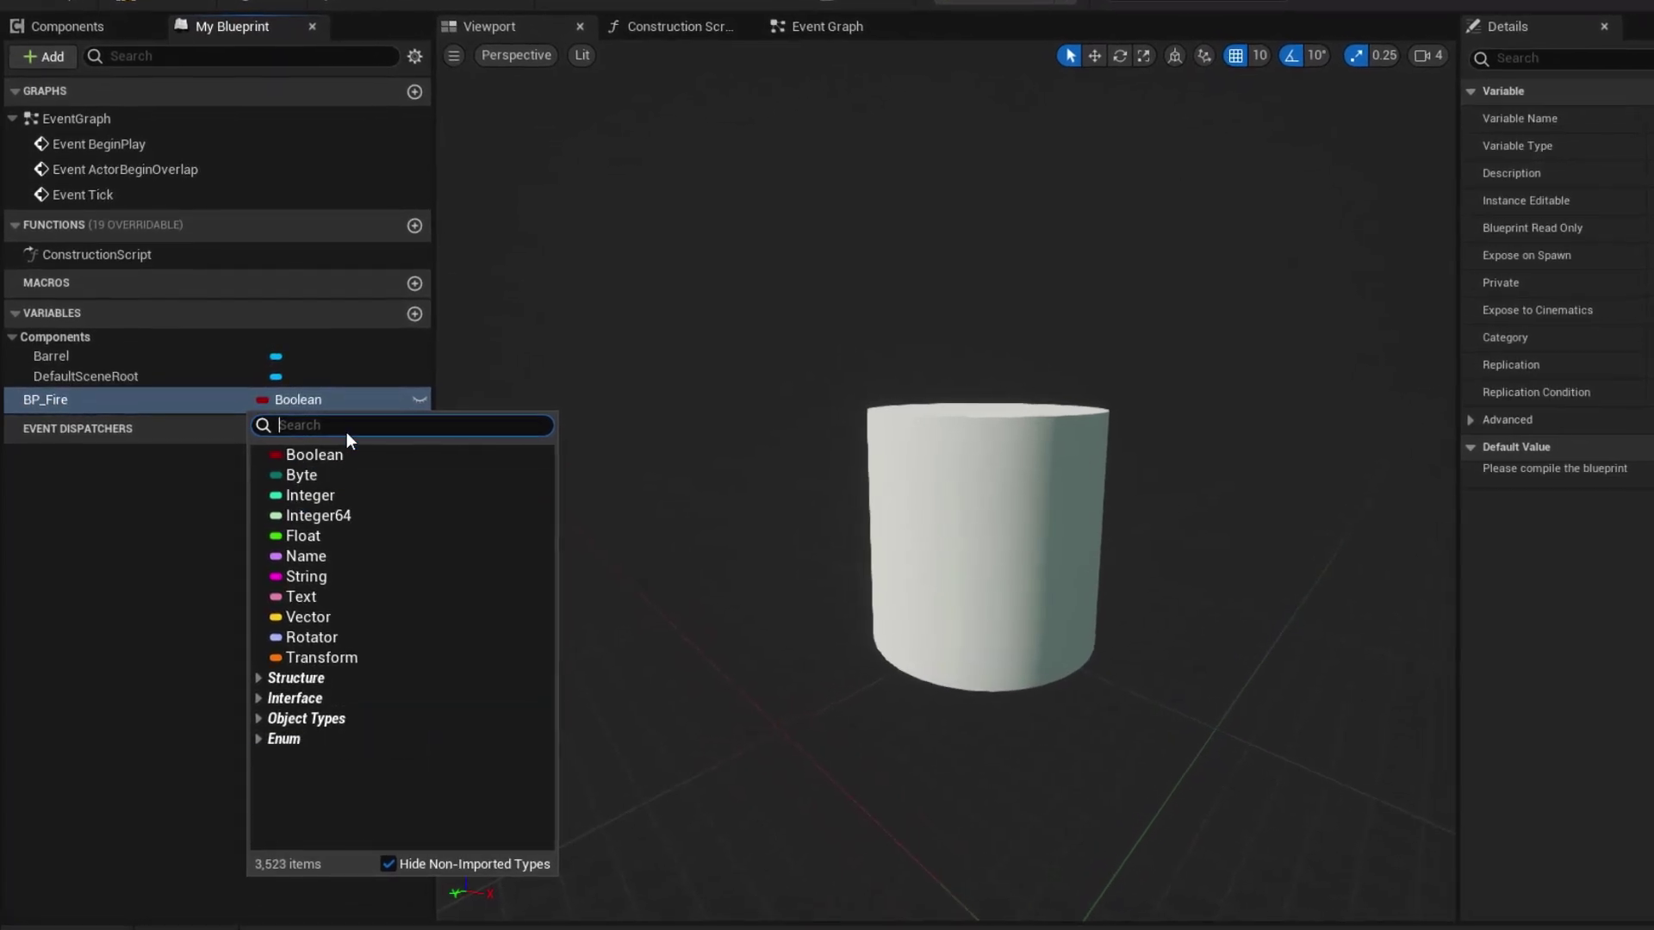
pyautogui.click(360, 723)
pyautogui.scroll(-2, 375, 727)
pyautogui.moveTo(388, 720)
pyautogui.click(344, 424)
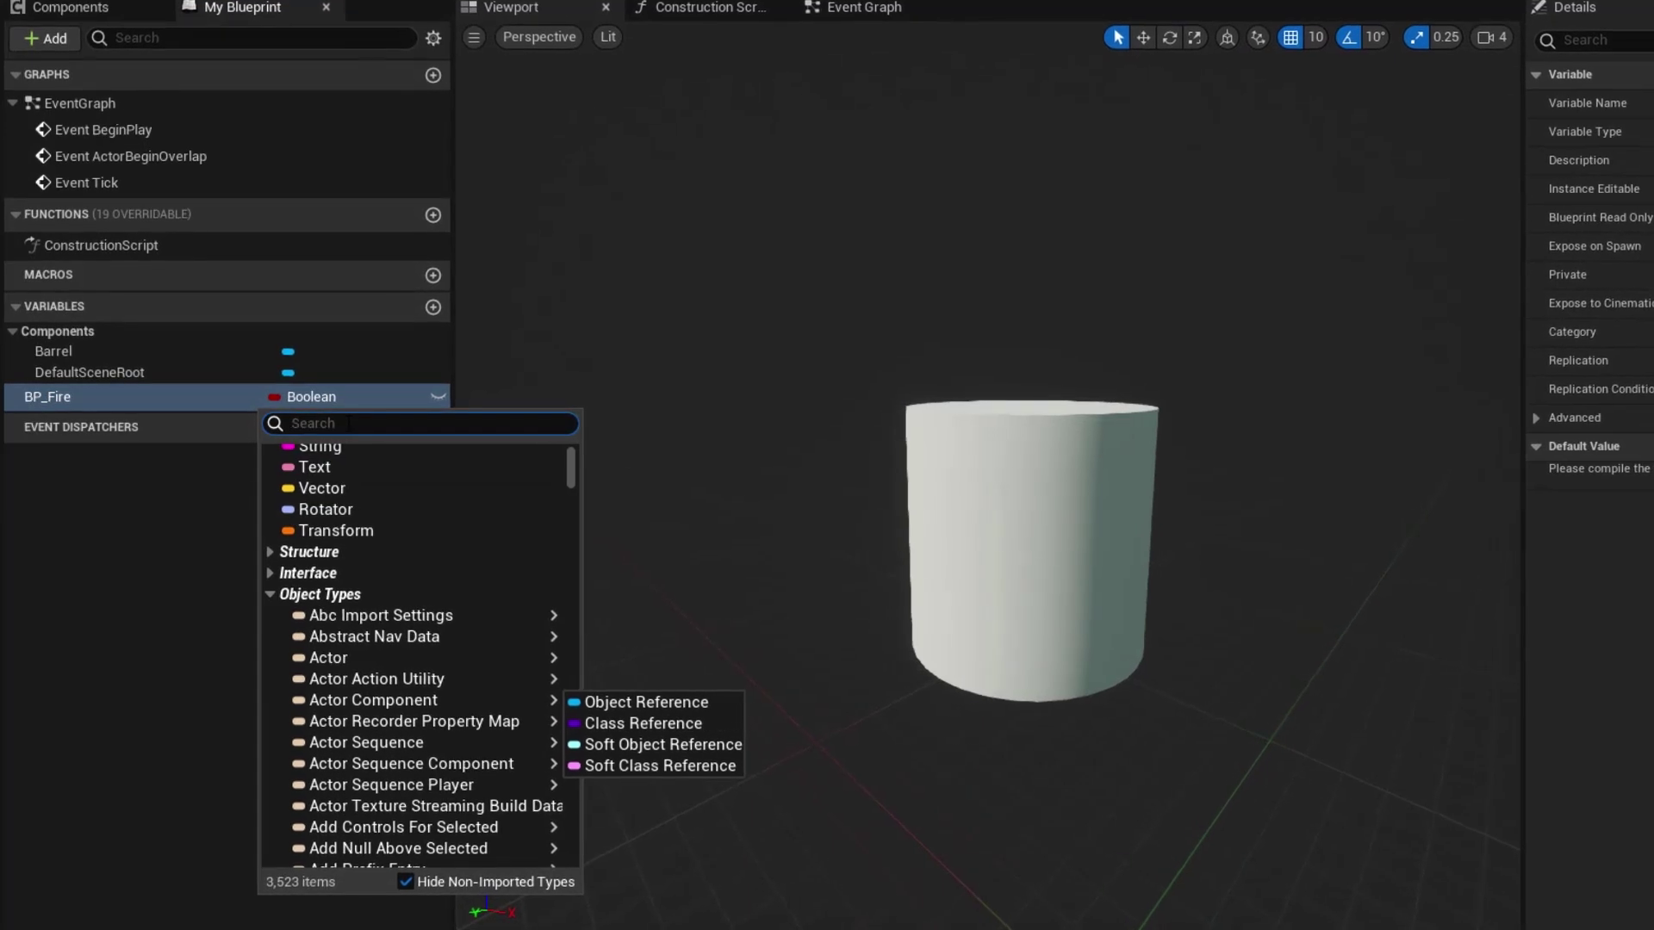
pyautogui.write('fire')
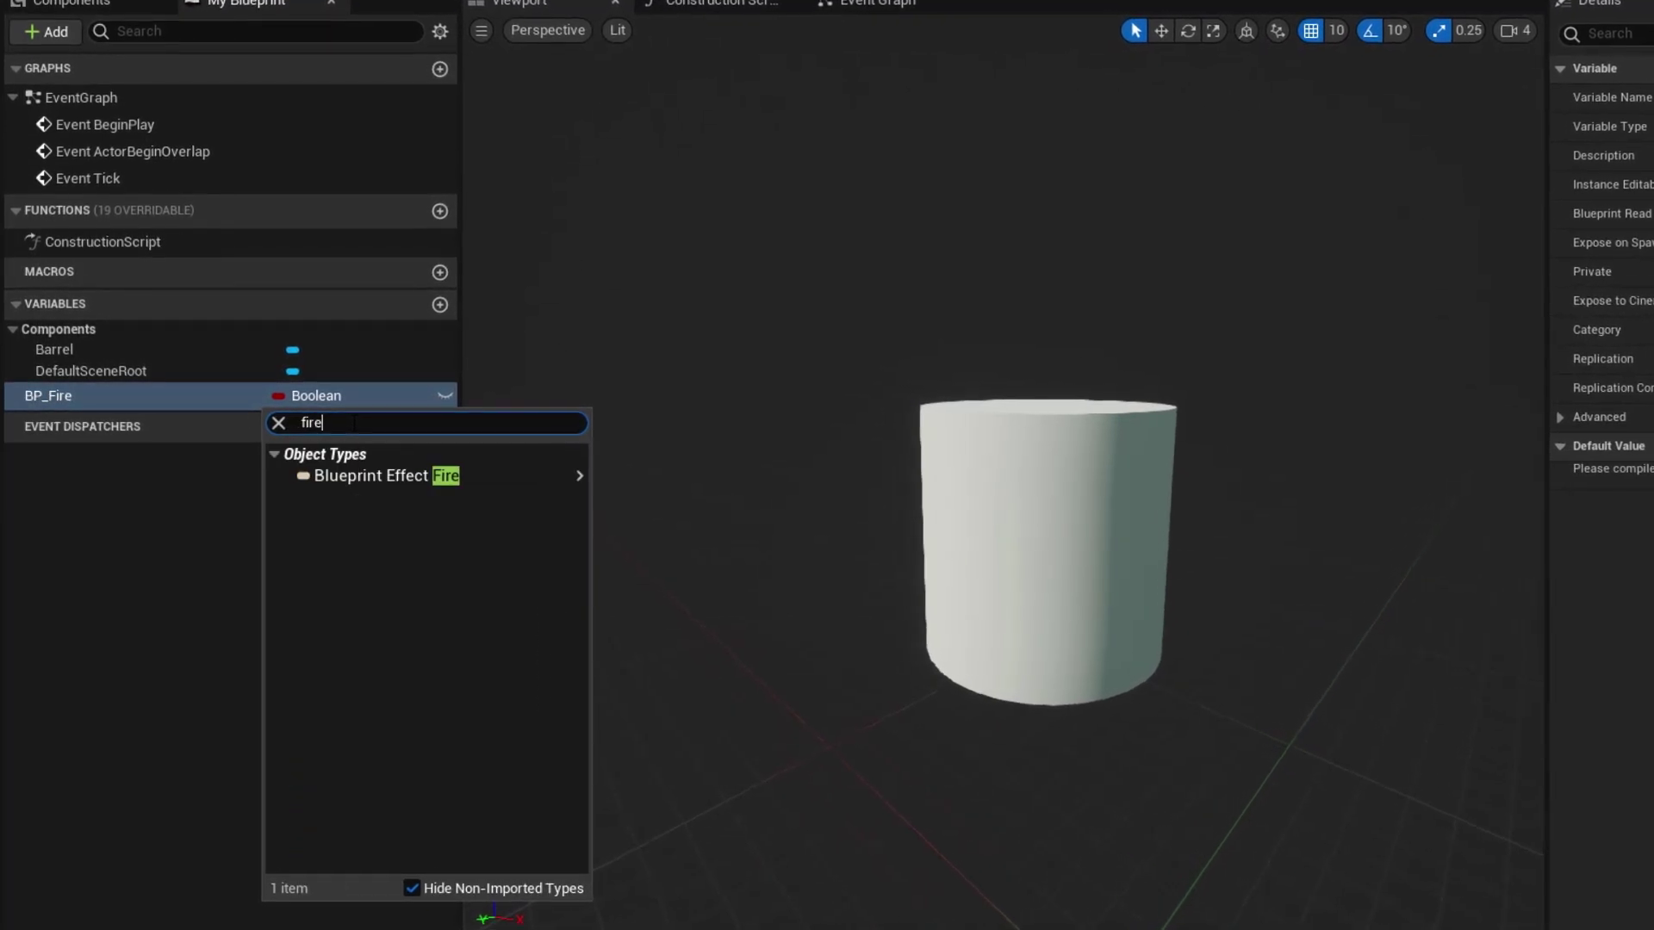
pyautogui.moveTo(416, 480)
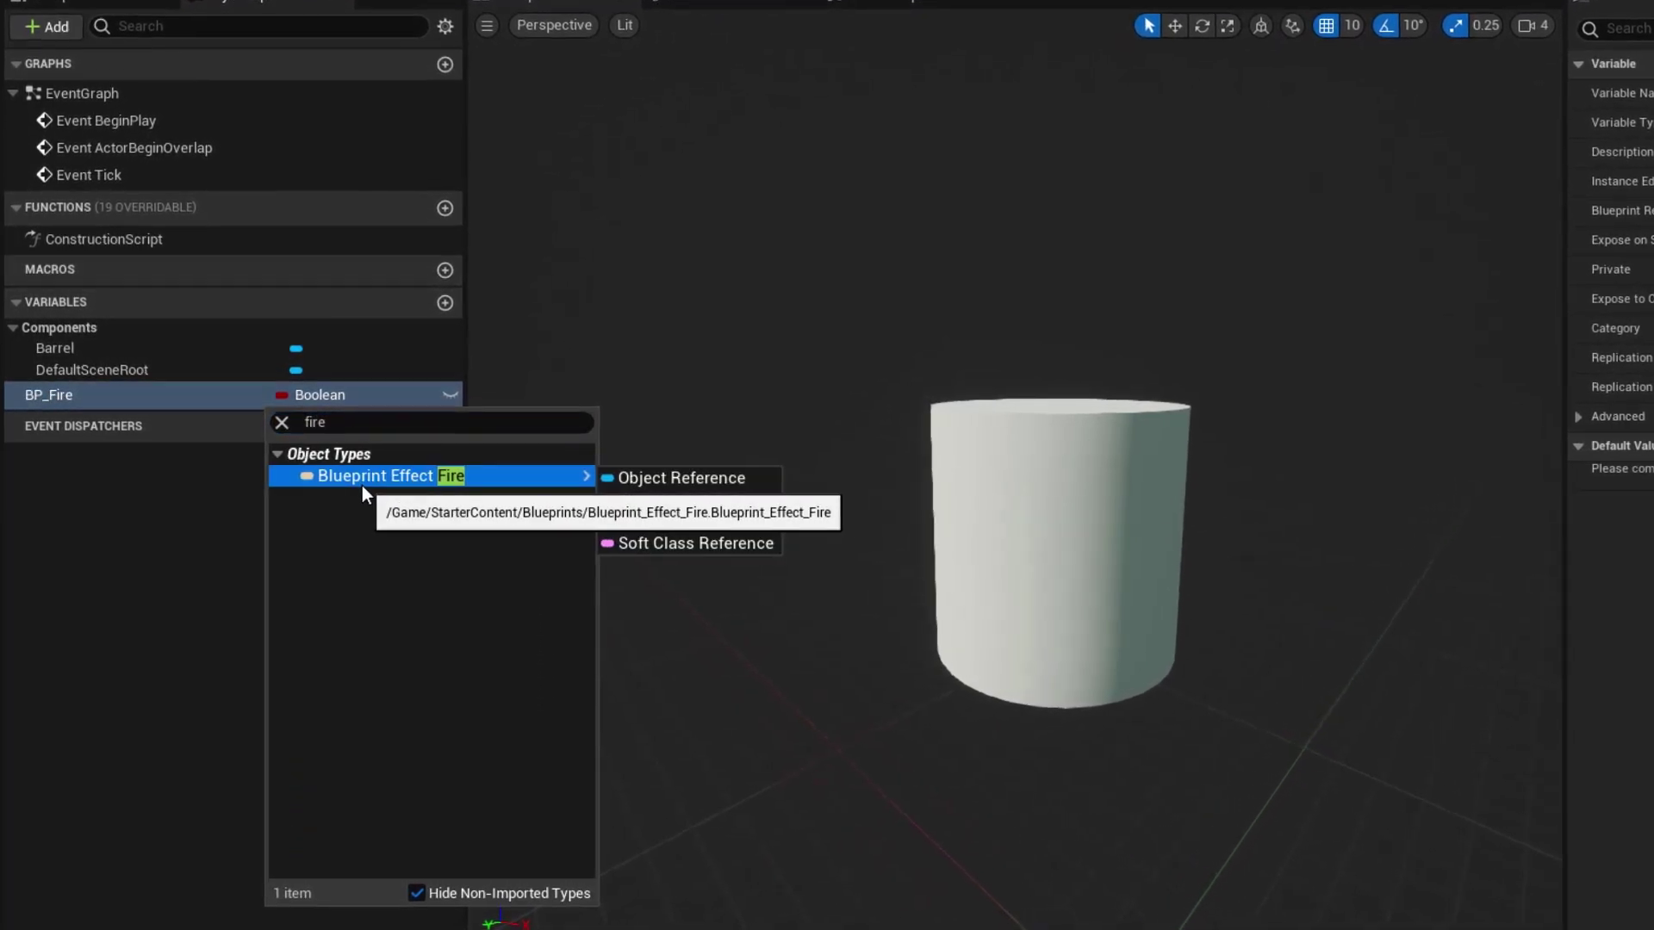
pyautogui.click(691, 484)
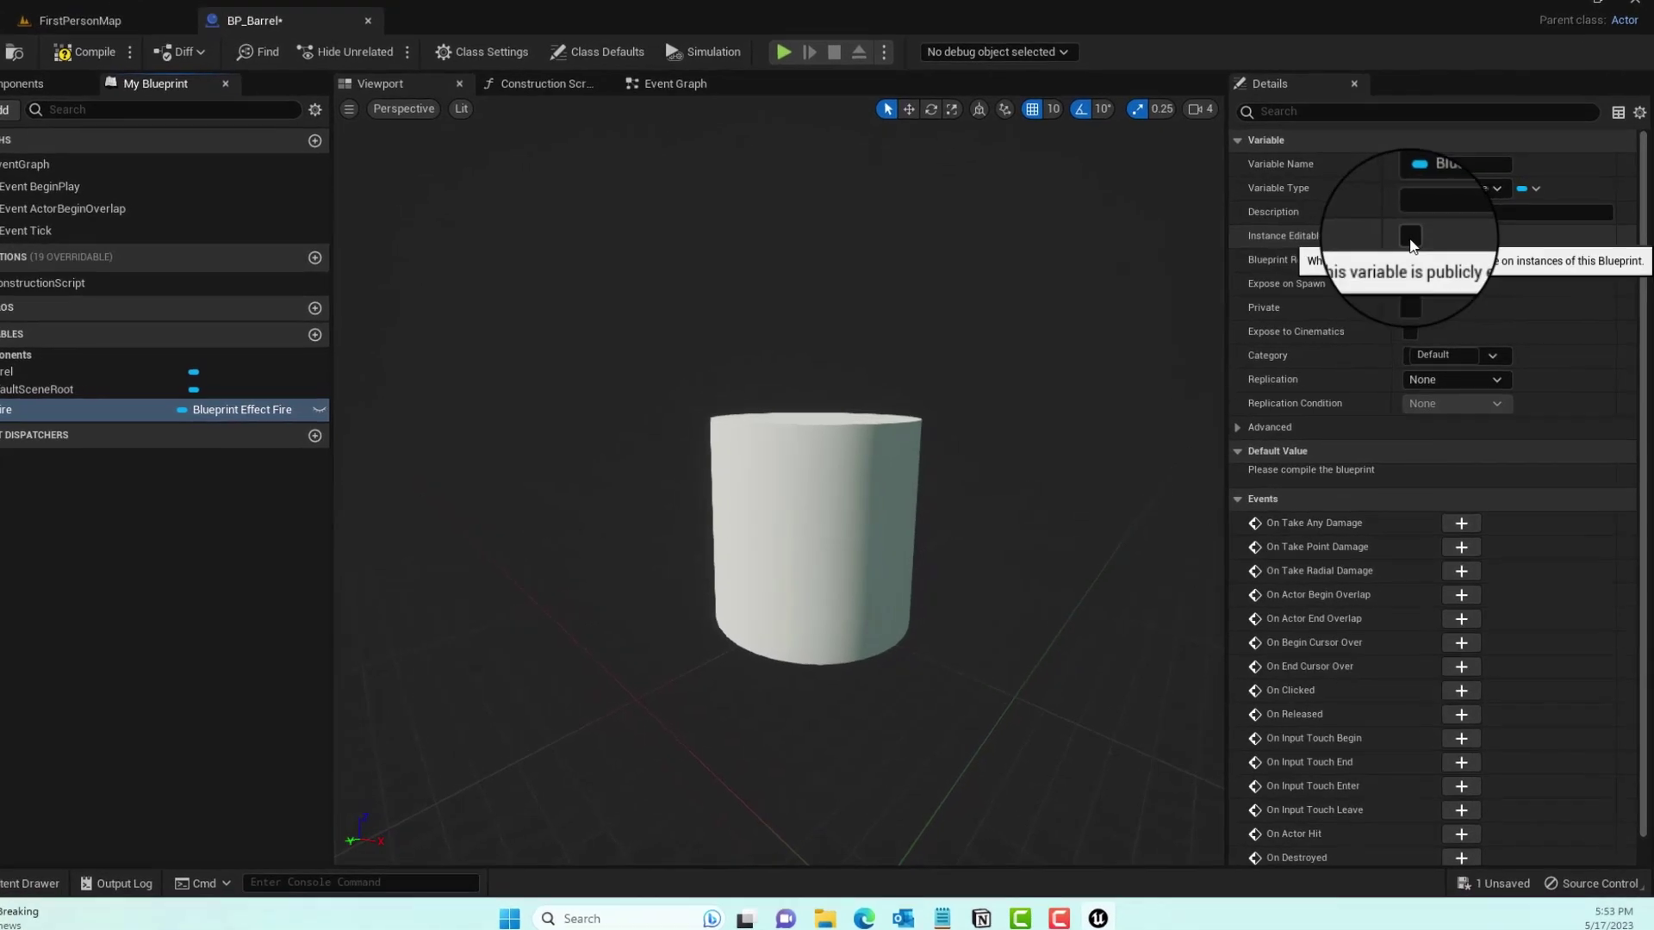
pyautogui.click(1410, 237)
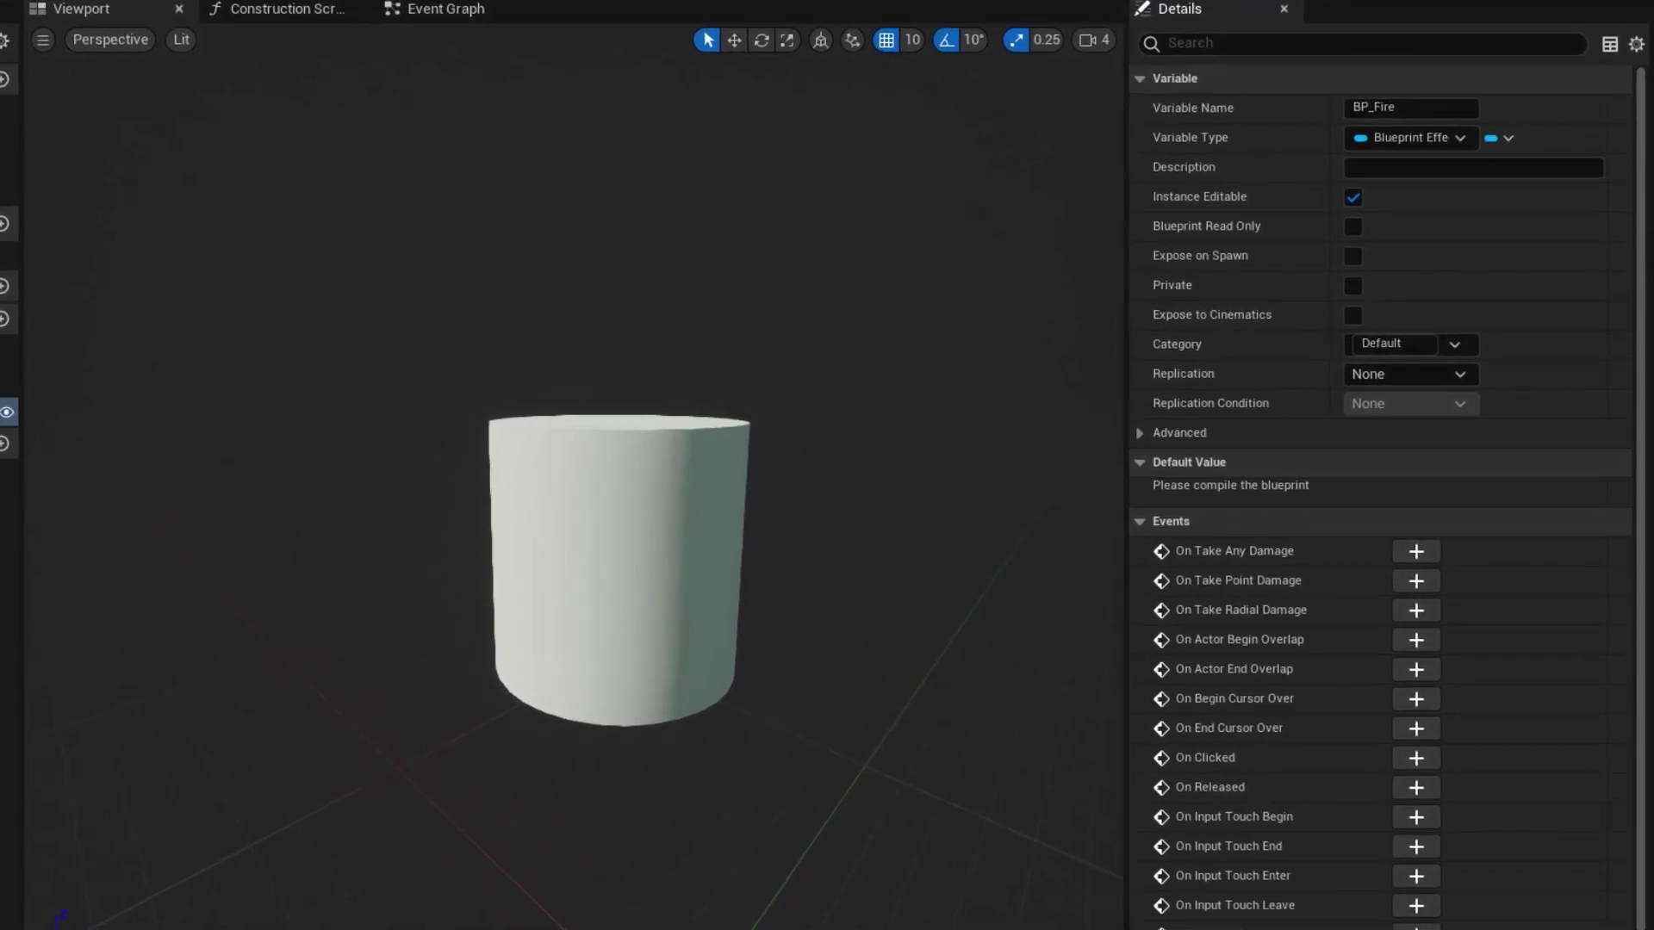
# Place a Get BP_Fire node in the empty area below Event Tick in BP_Barrel's Event Graph.
pyautogui.click(446, 8)
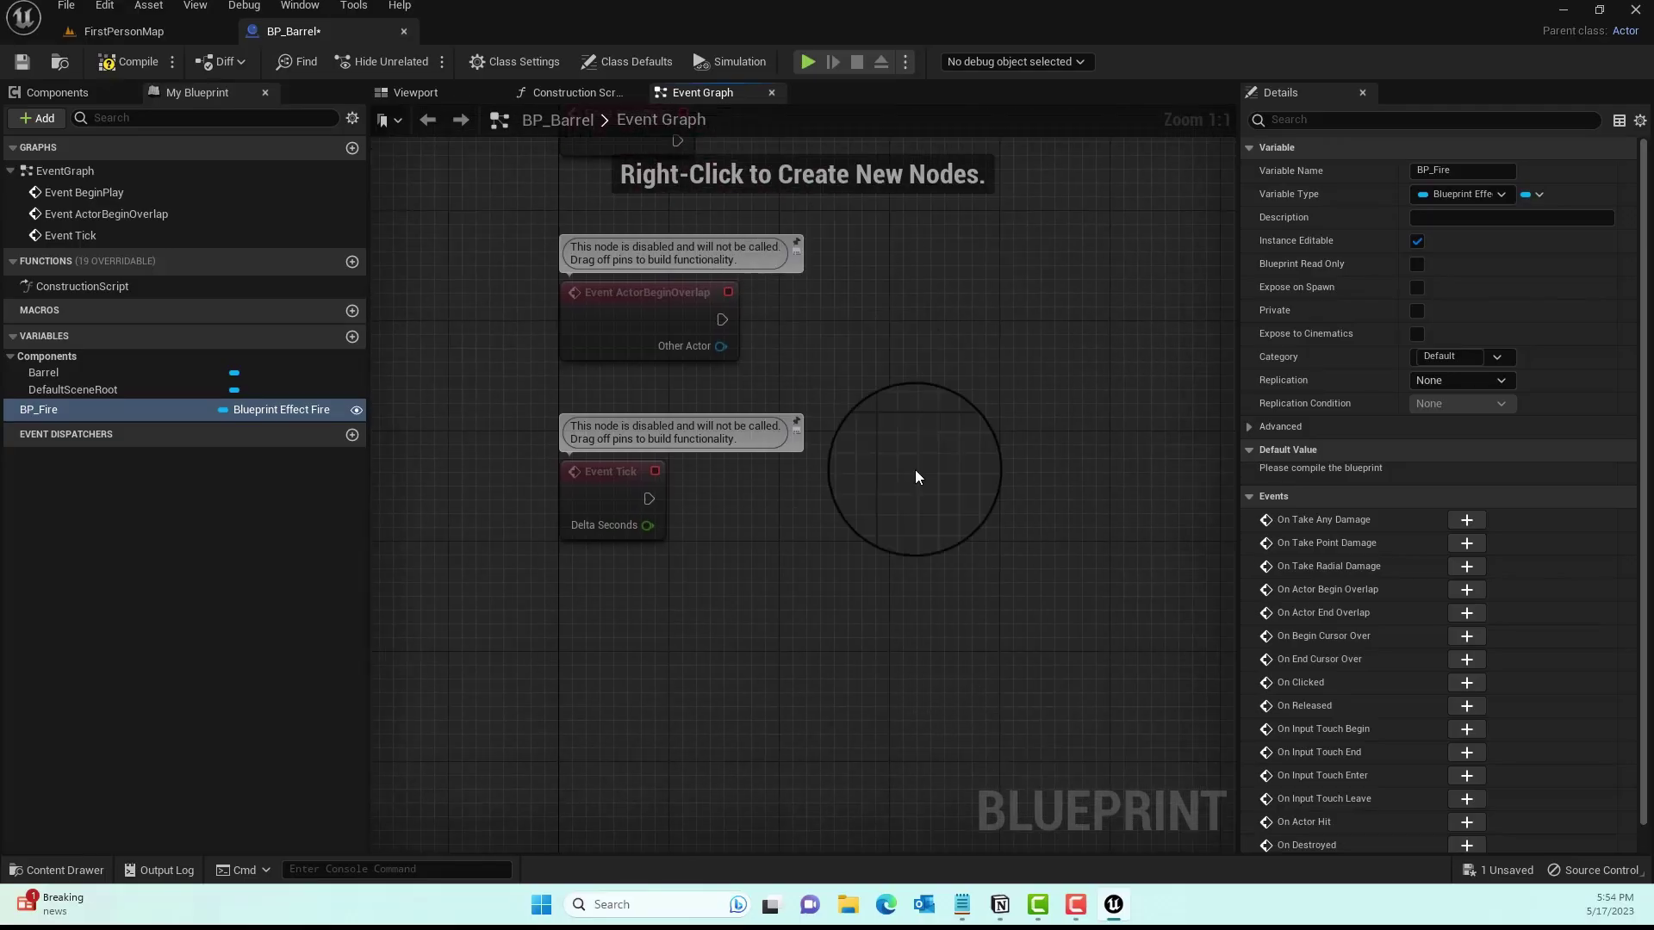
pyautogui.moveTo(915, 477); pyautogui.dragTo(885, 485, button='right')
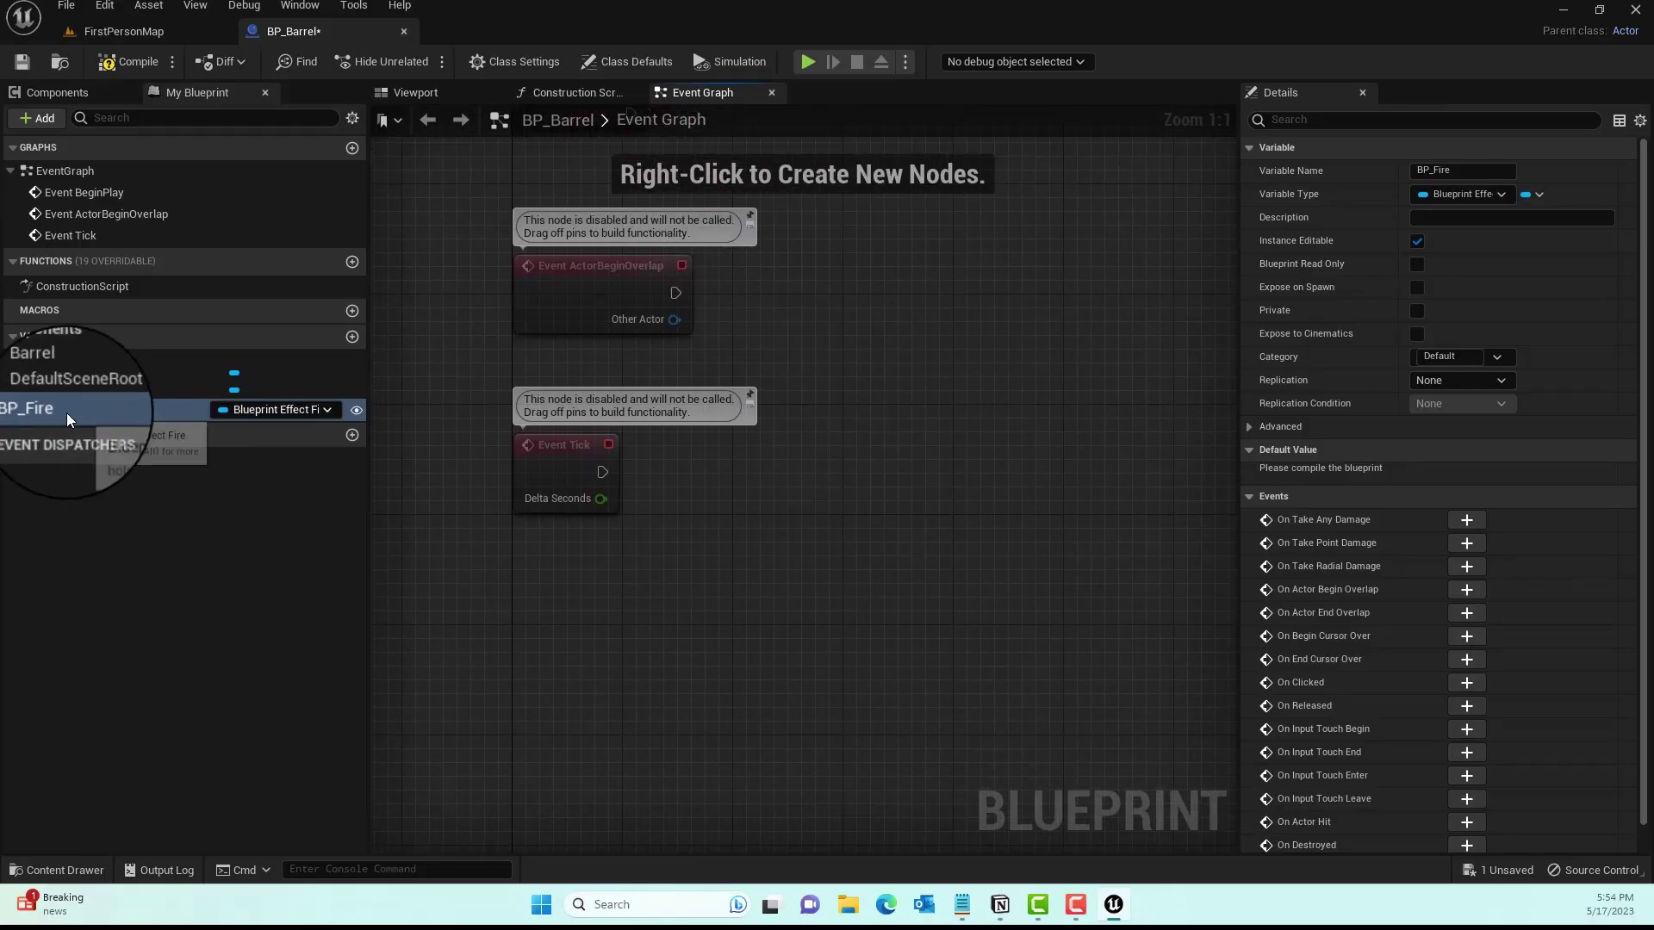
pyautogui.moveTo(65, 412); pyautogui.dragTo(773, 556)
pyautogui.moveTo(951, 545); pyautogui.dragTo(874, 473, button='right')
pyautogui.moveTo(75, 409); pyautogui.dragTo(696, 539)
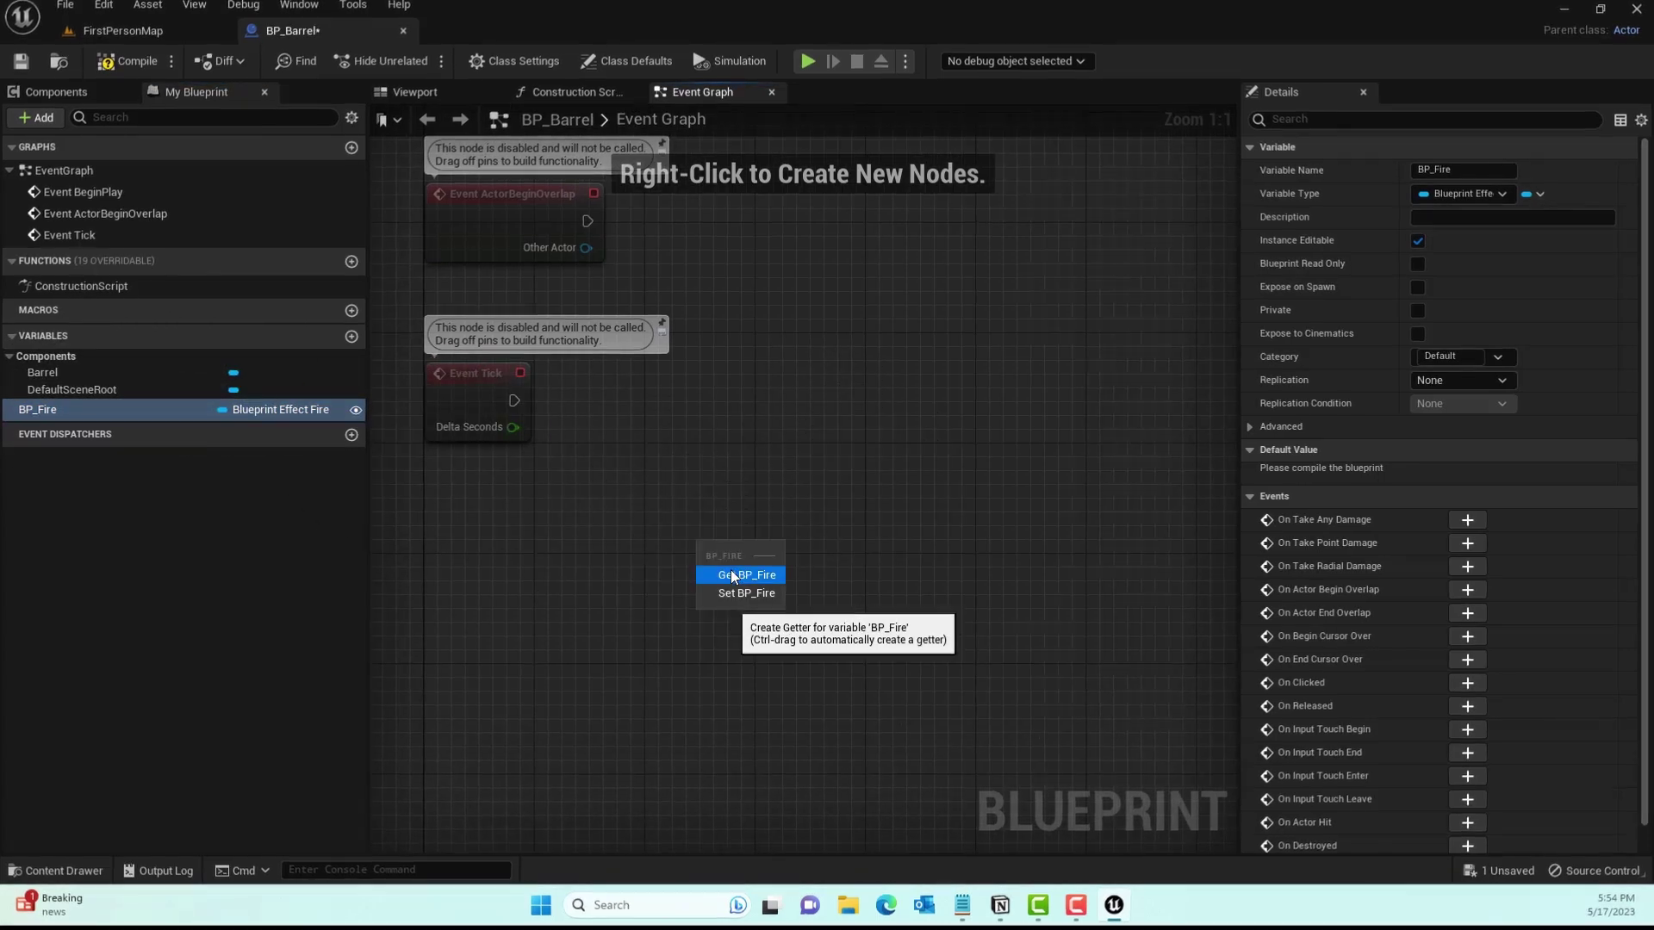
pyautogui.click(730, 572)
# Add a Set Hidden in Game (P_Fire) node from the BP Fire reference and arrange the connected nodes.
pyautogui.moveTo(778, 544); pyautogui.dragTo(913, 457)
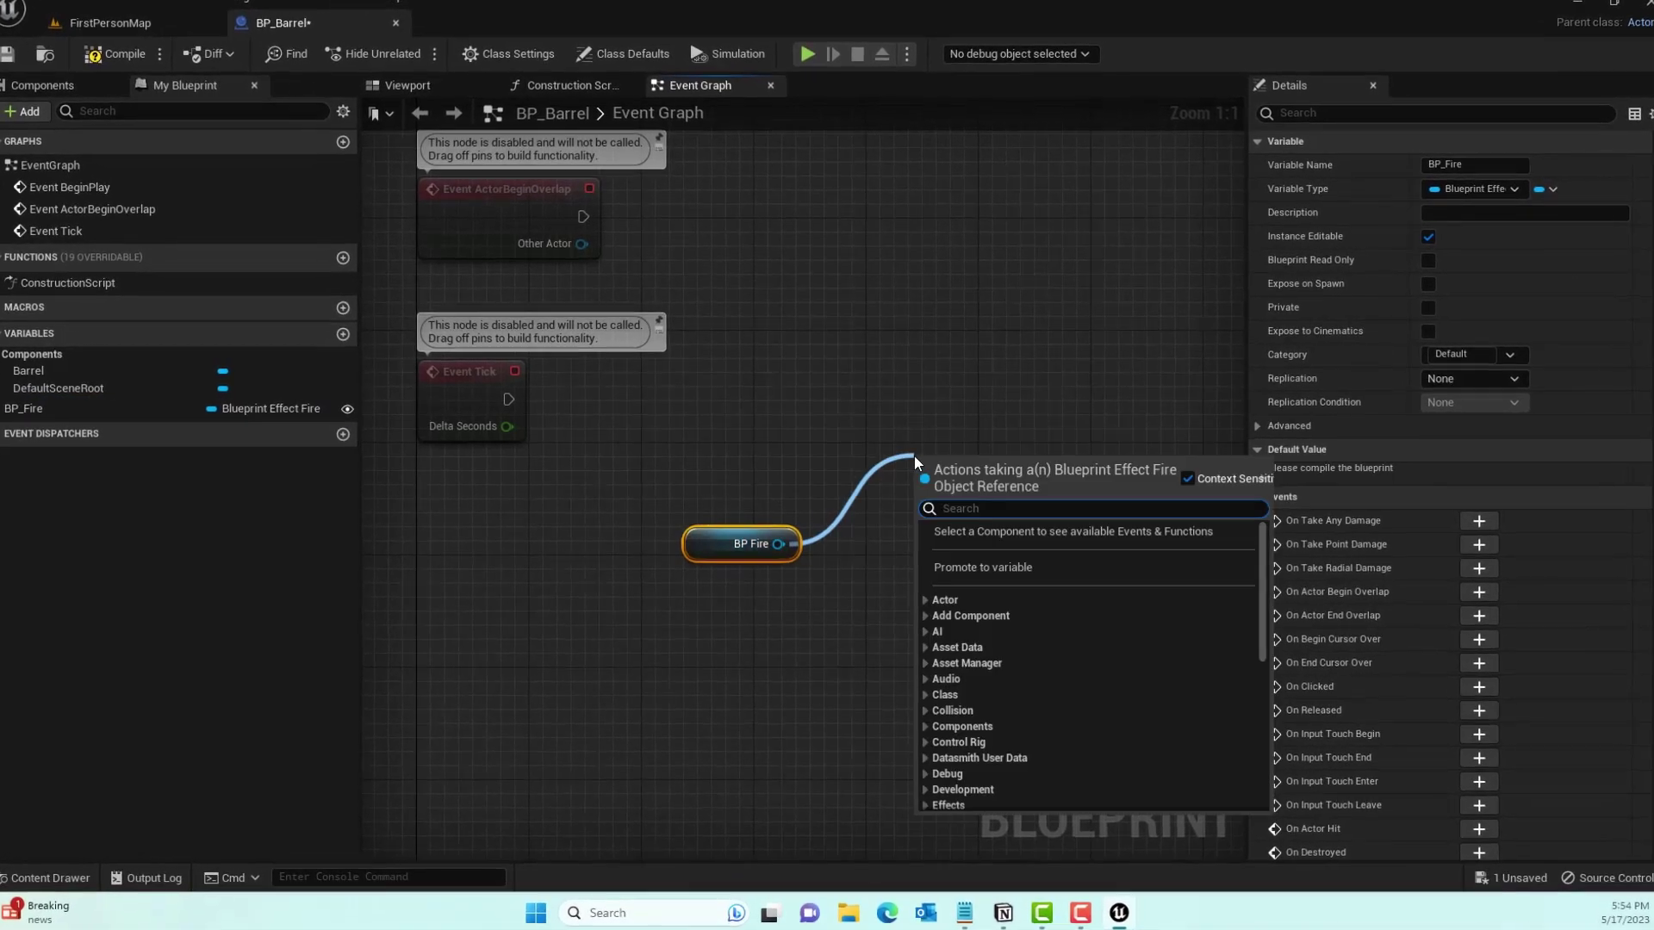
pyautogui.write('hidden')
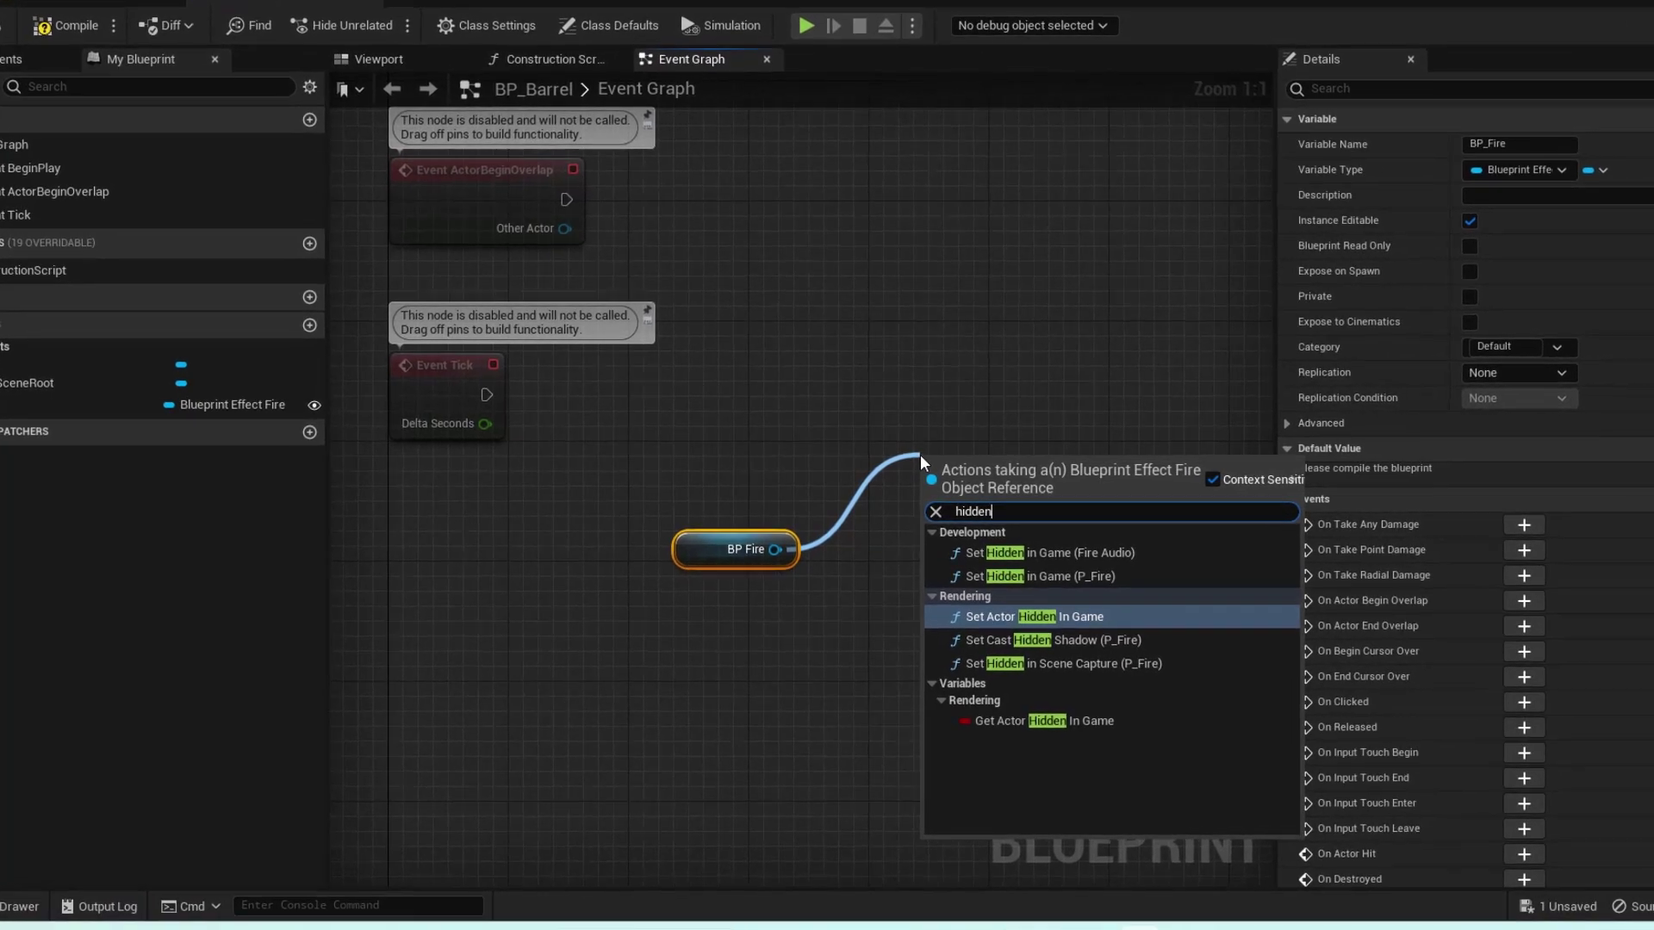
pyautogui.click(1068, 576)
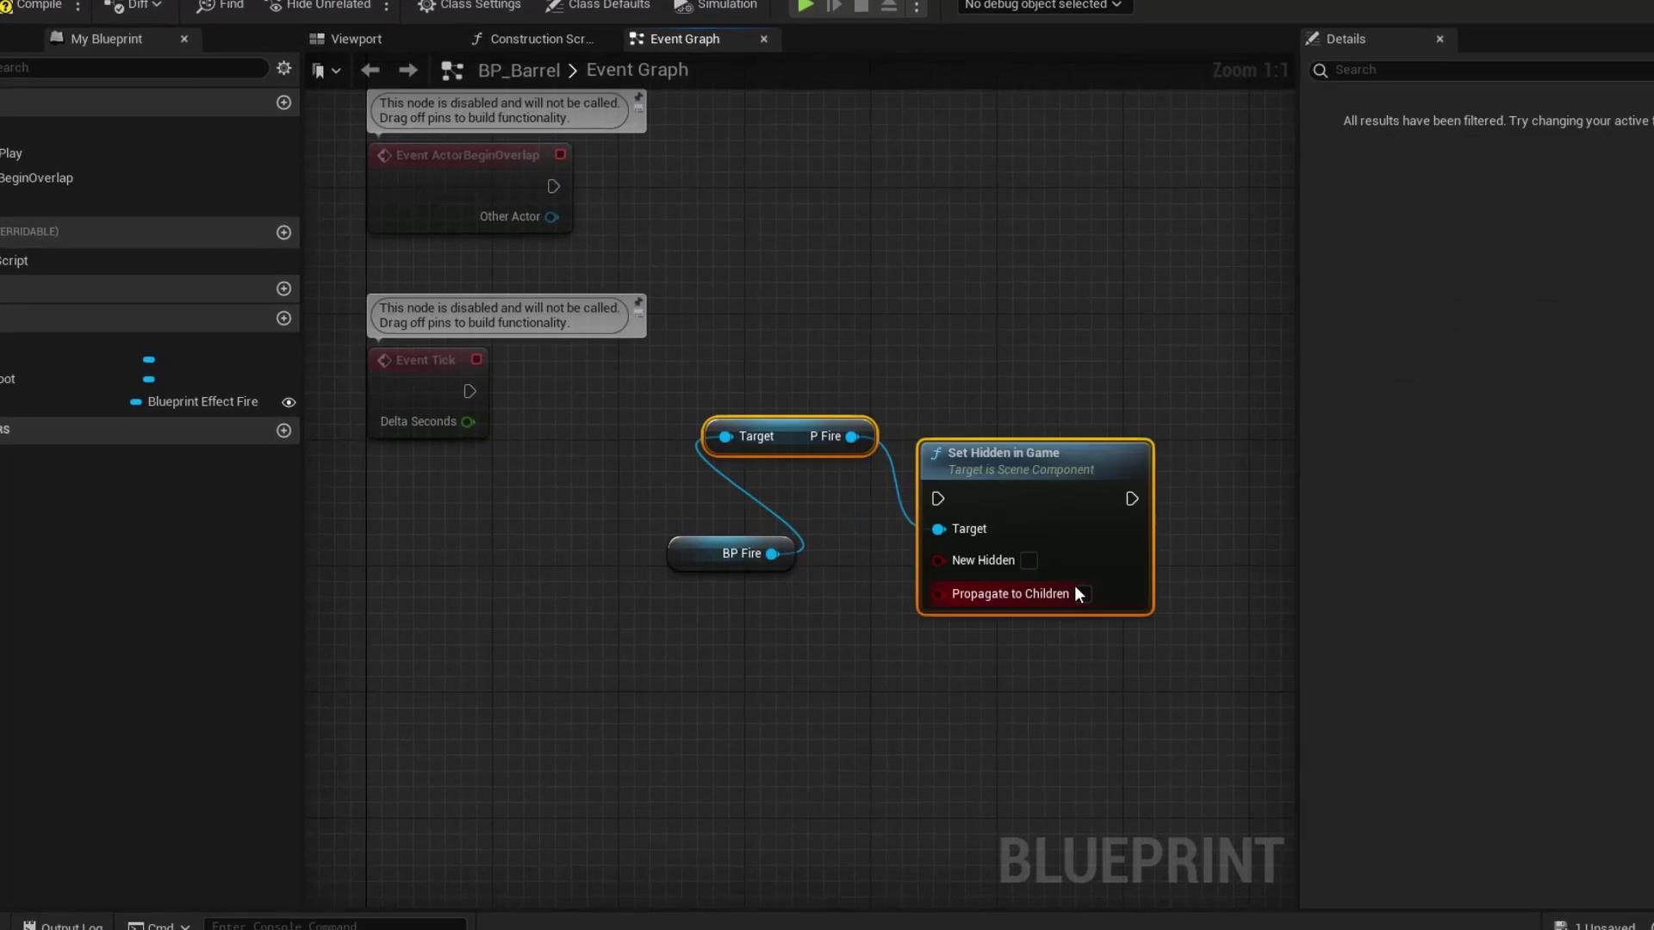
pyautogui.moveTo(827, 548); pyautogui.dragTo(827, 609, button='right')
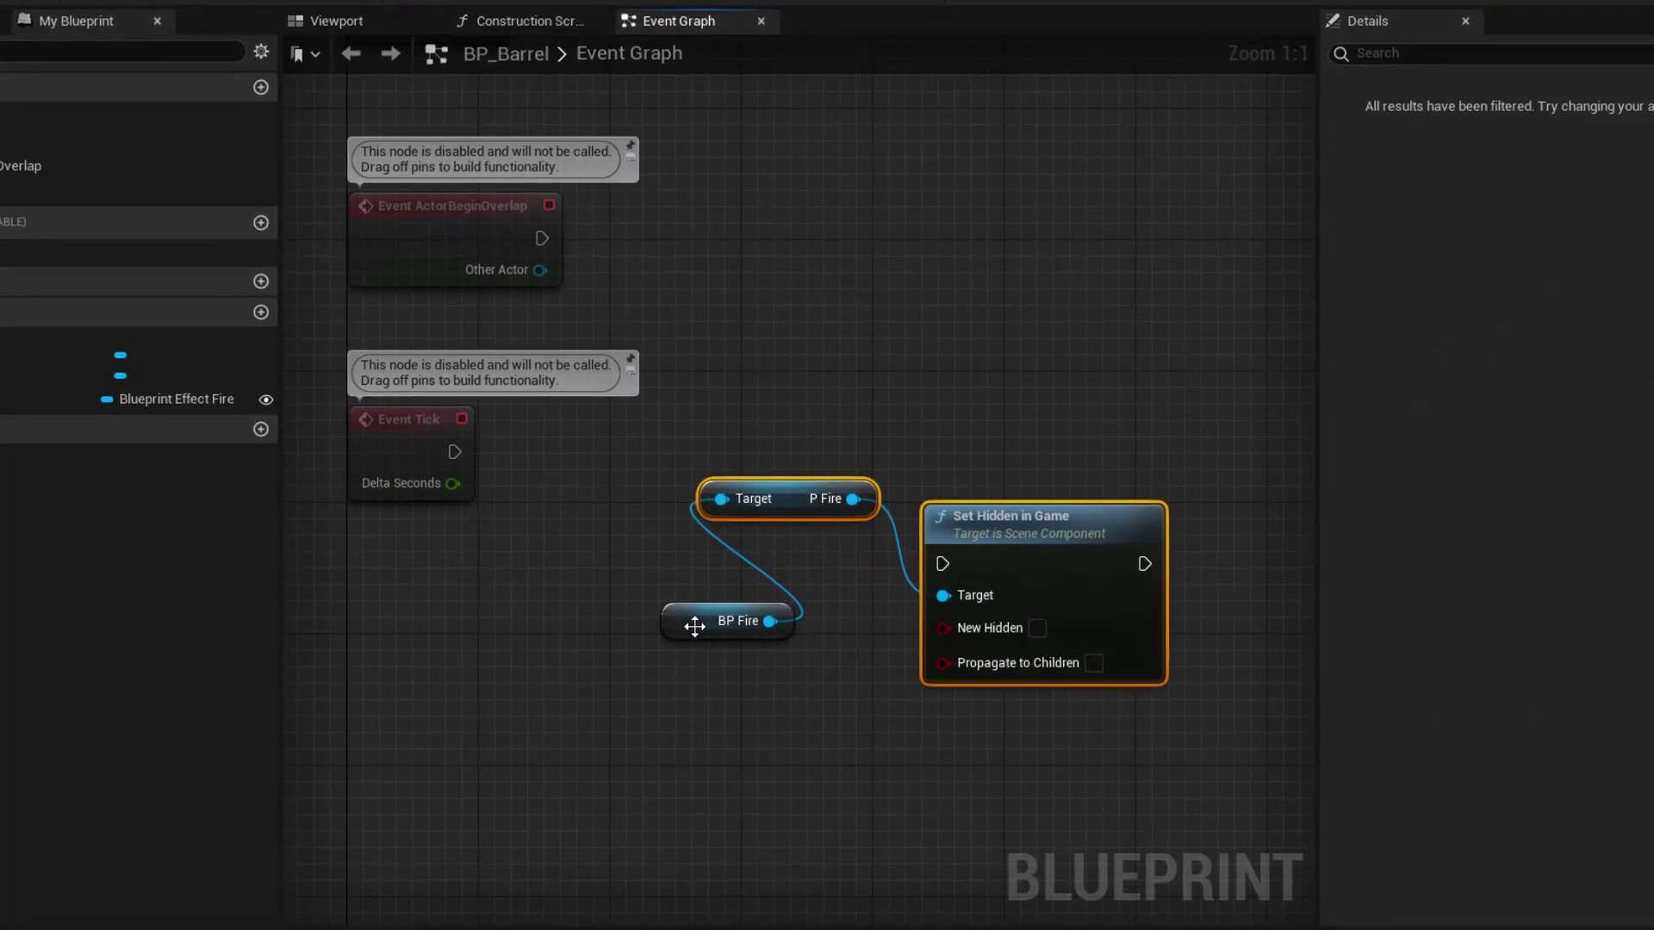
pyautogui.moveTo(696, 620); pyautogui.dragTo(543, 656)
pyautogui.moveTo(786, 500); pyautogui.dragTo(795, 592)
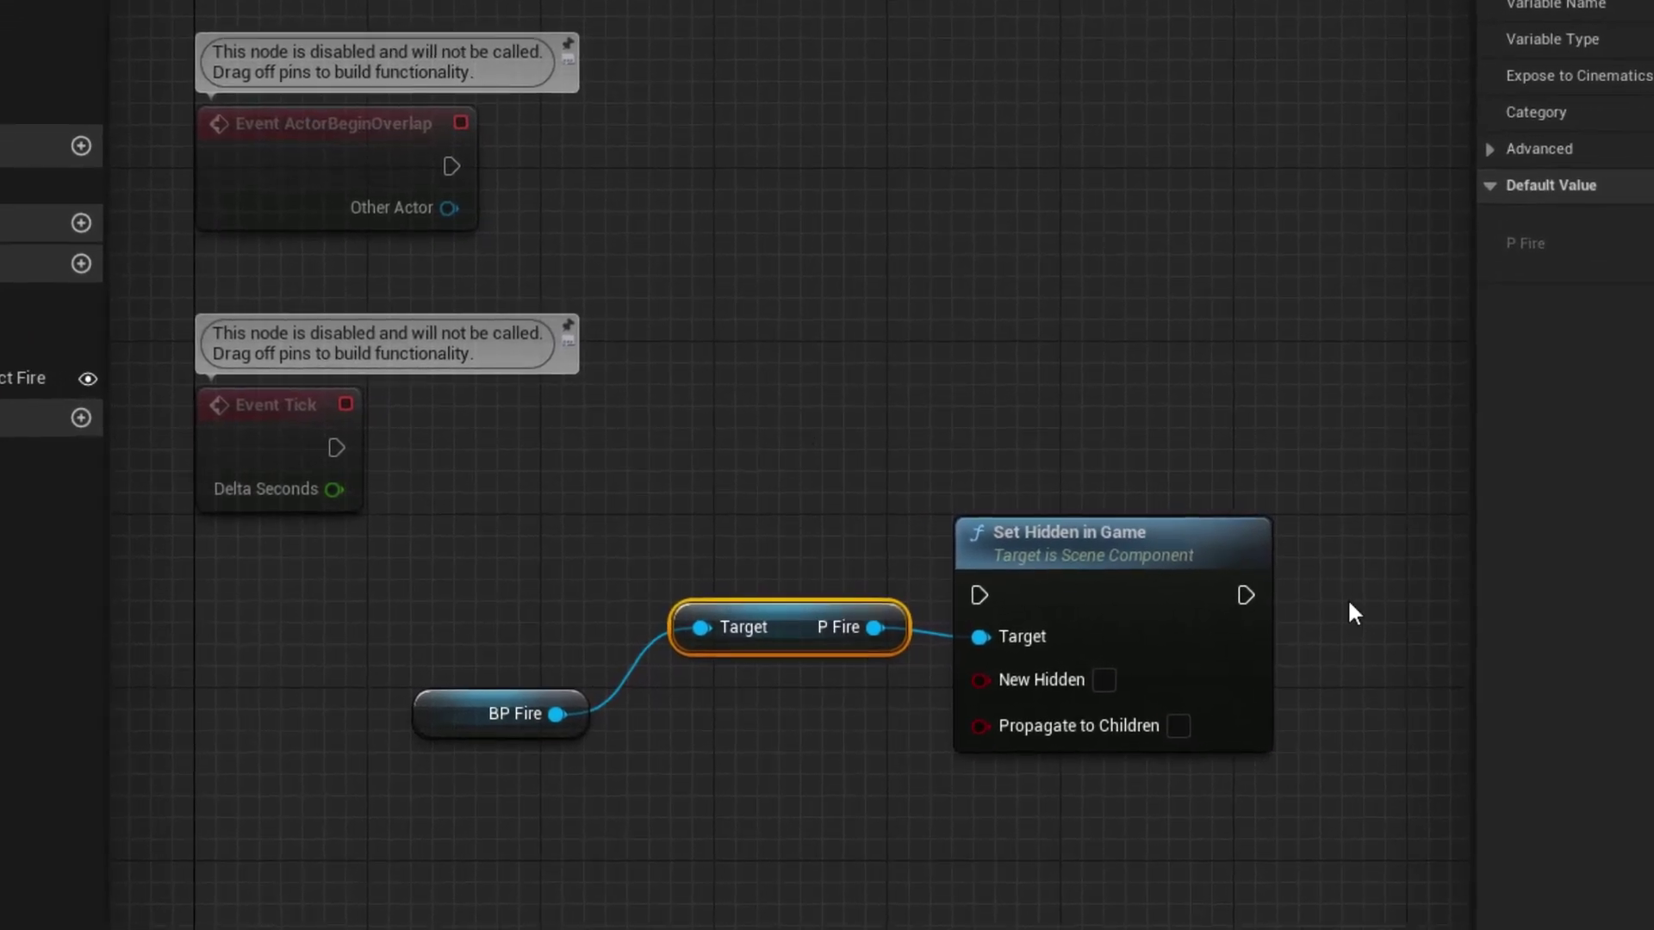
# Add an Event Hit node to the Event Graph near the BP Fire nodes.
pyautogui.moveTo(752, 477); pyautogui.dragTo(773, 289, button='right')
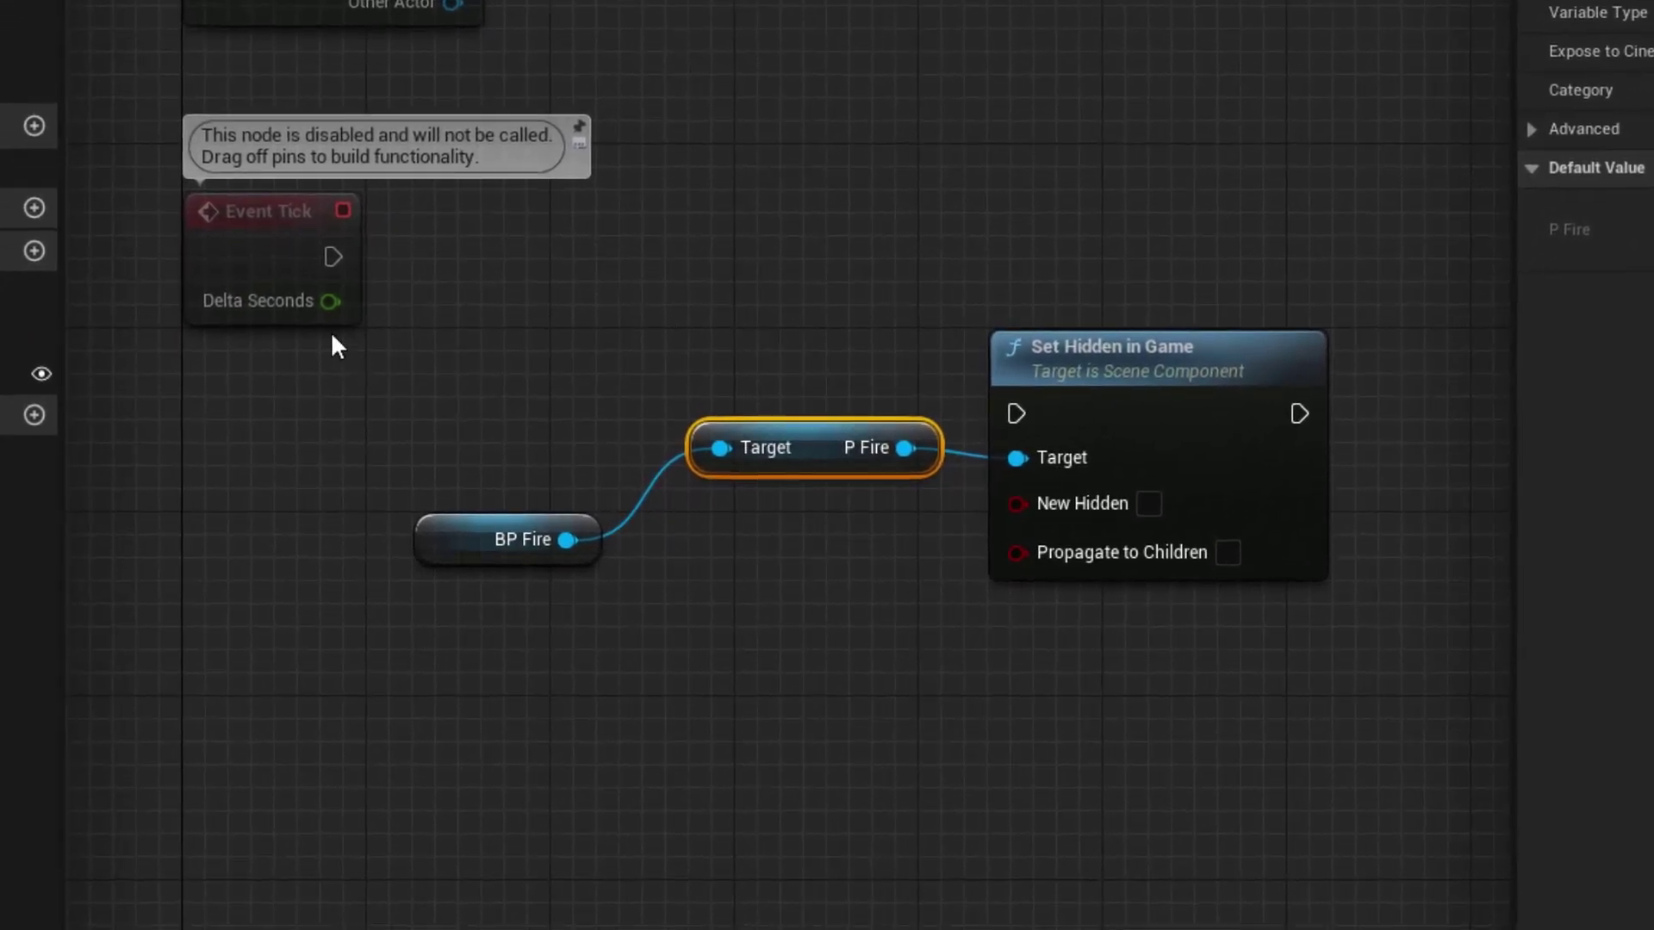
pyautogui.rightClick(486, 299)
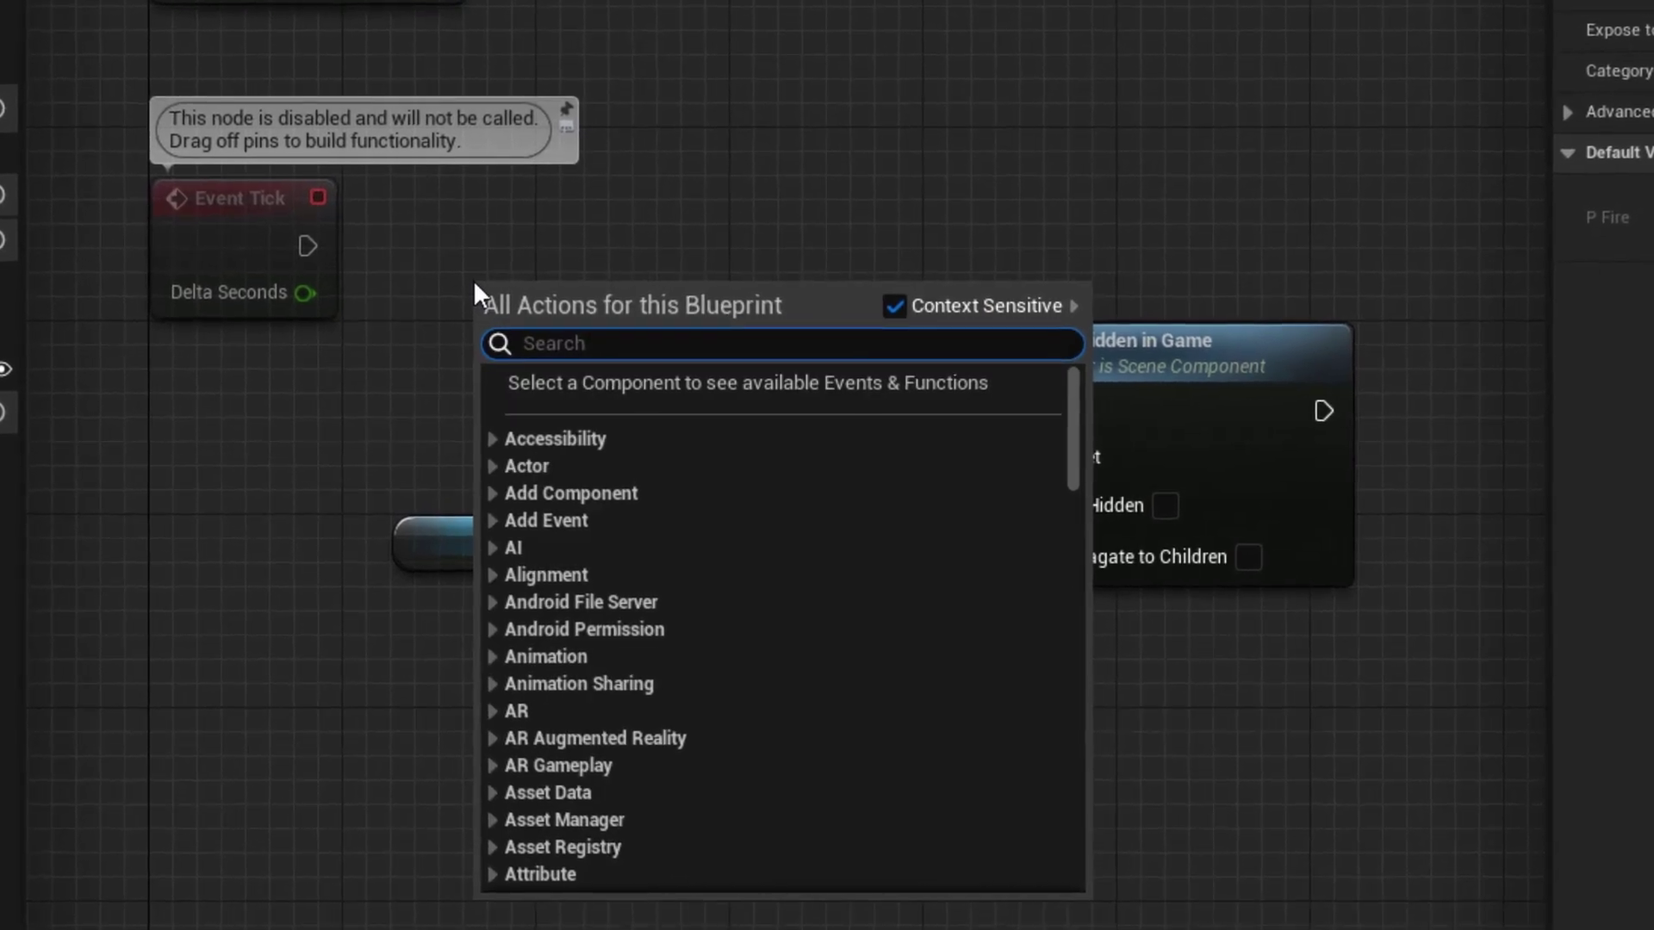
pyautogui.write('vent')
pyautogui.press('BackSpace')
pyautogui.press('BackSpace')
pyautogui.press('BackSpace')
pyautogui.press('BackSpace')
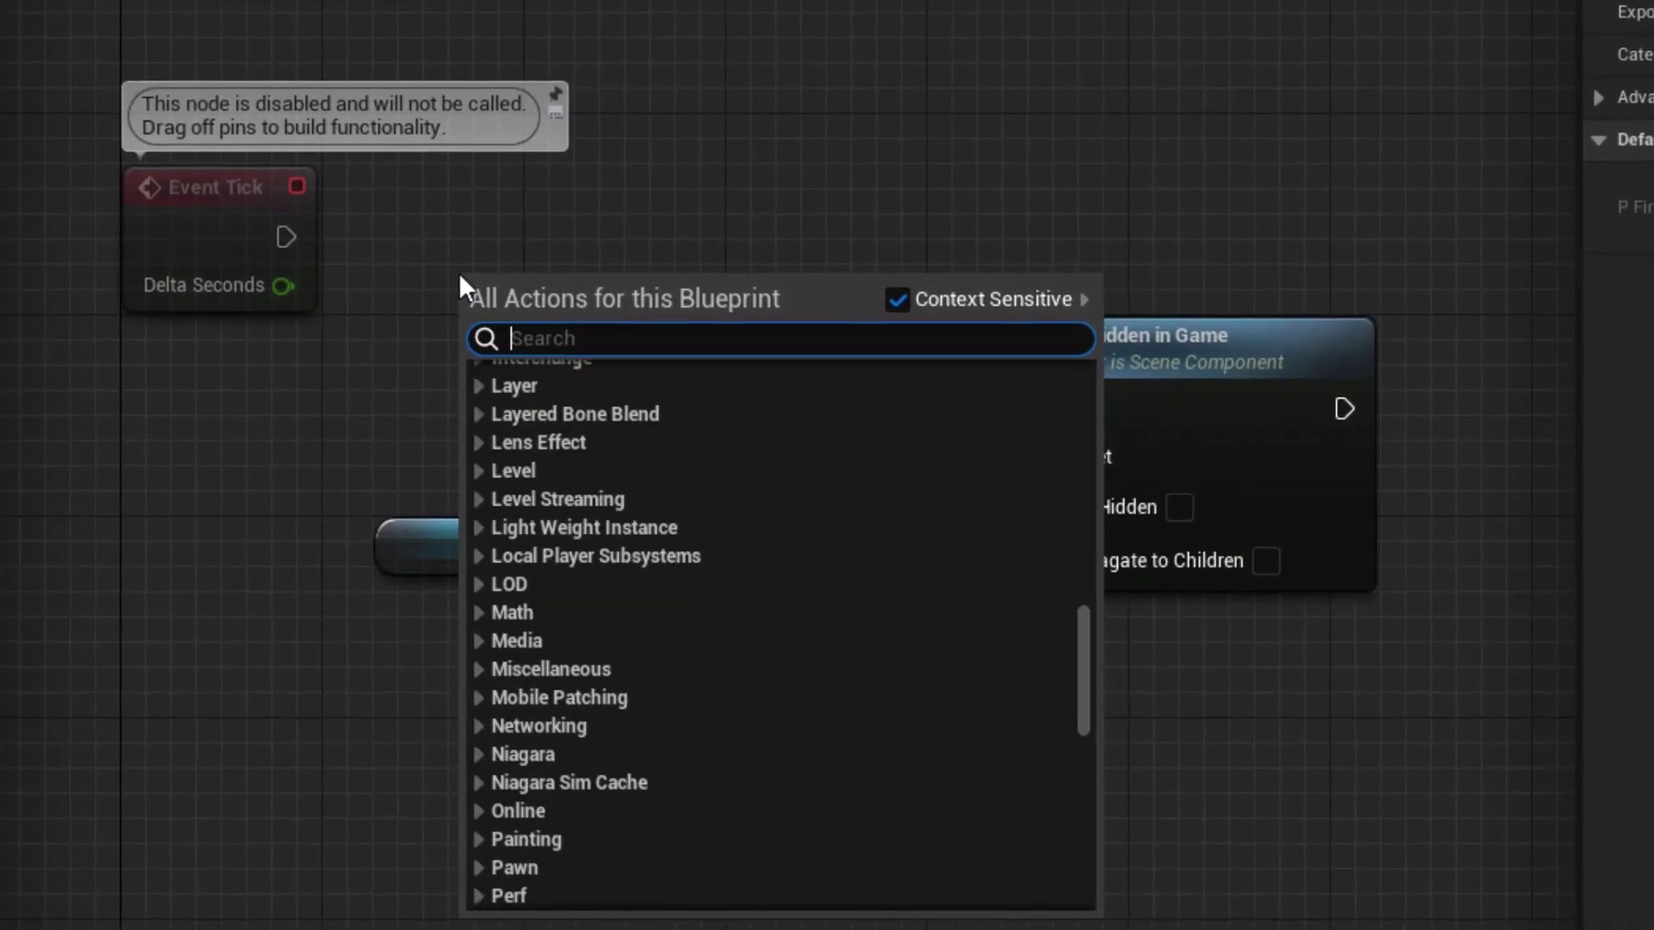
pyautogui.write('event hit')
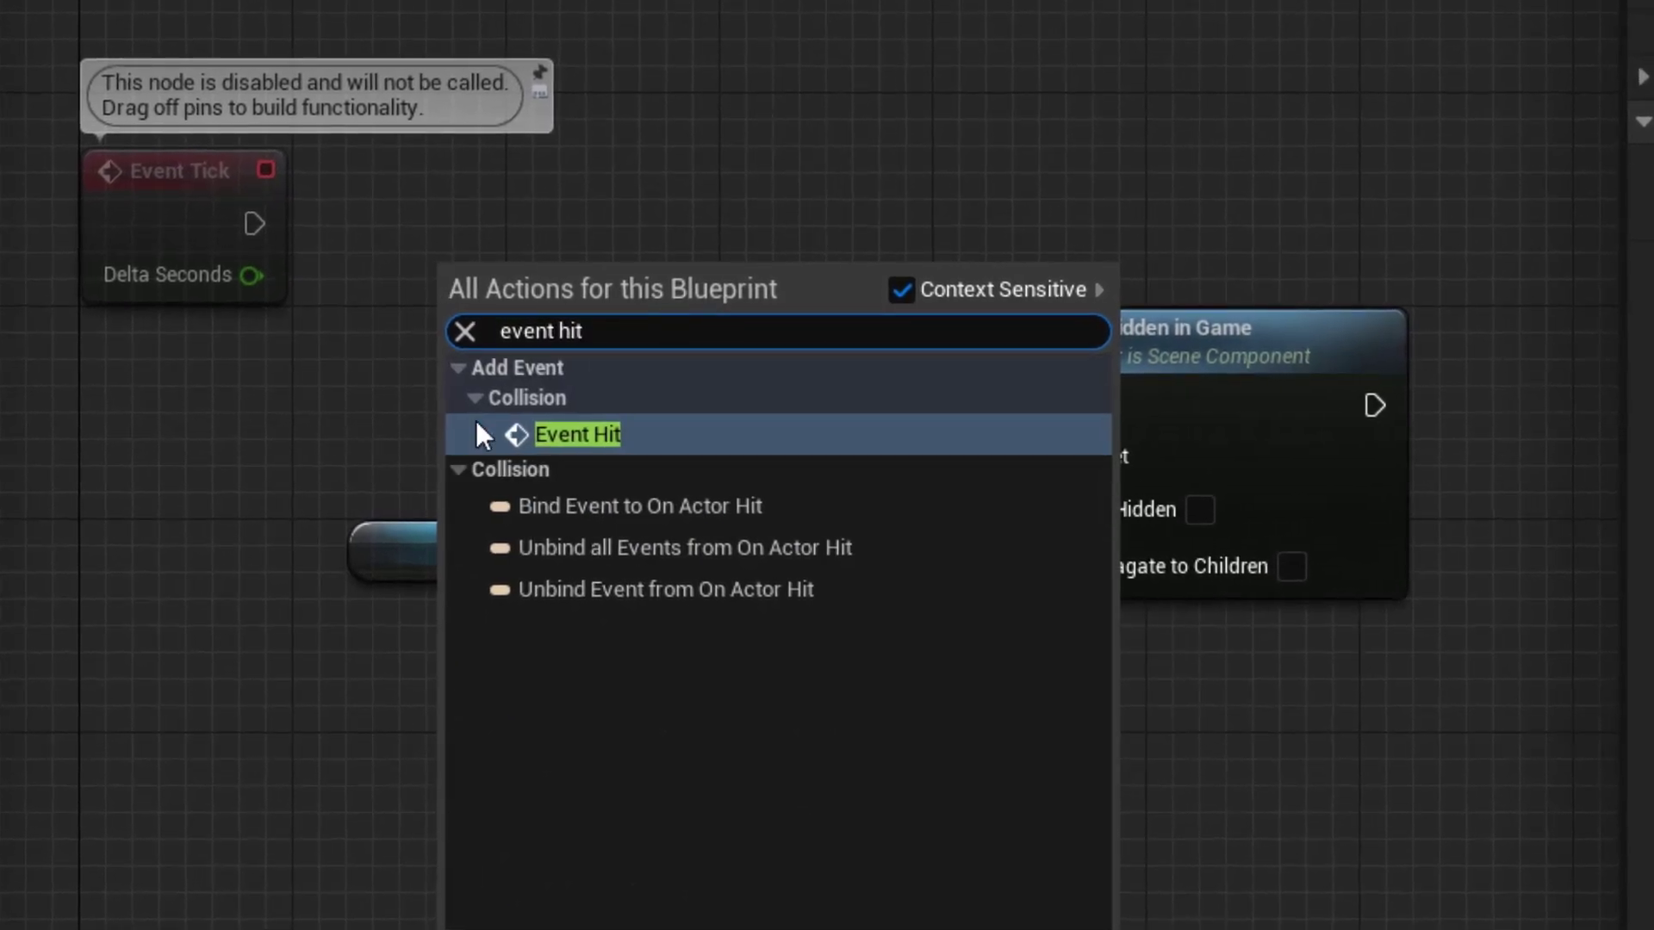
pyautogui.click(648, 433)
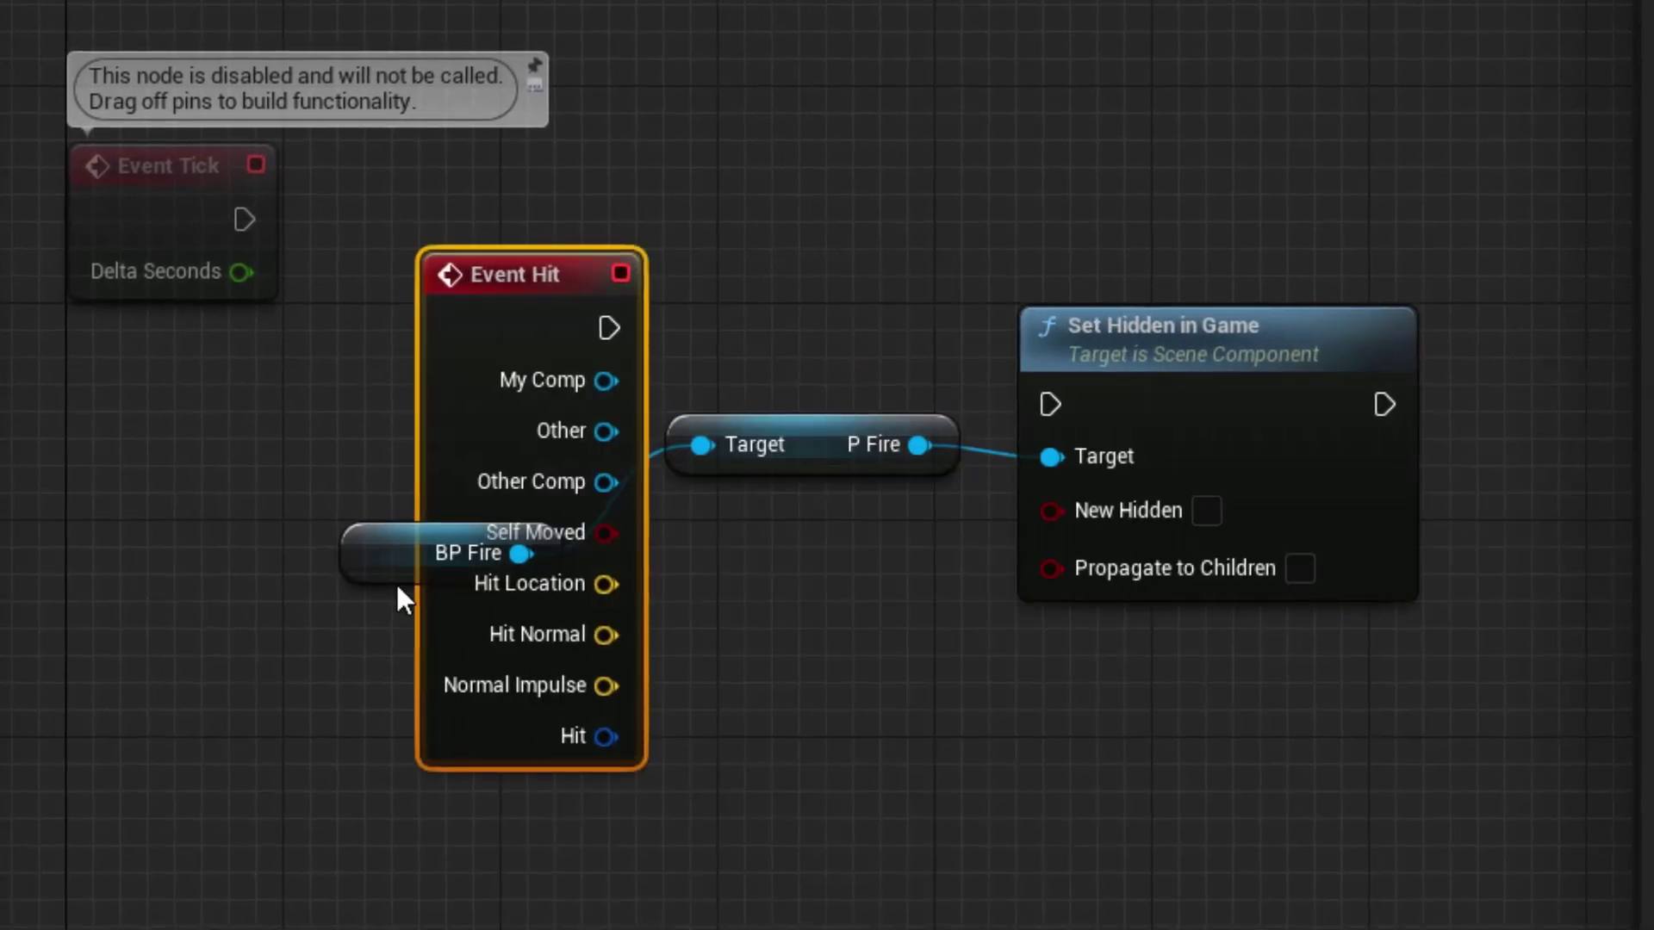
# Separate the overlapping BP Fire and Event Hit nodes and connect Event Hit's execution output to Set Hidden in Game.
pyautogui.moveTo(396, 576); pyautogui.dragTo(836, 725)
pyautogui.moveTo(496, 291); pyautogui.dragTo(387, 264)
pyautogui.moveTo(492, 297); pyautogui.dragTo(1028, 374)
pyautogui.click(1154, 358)
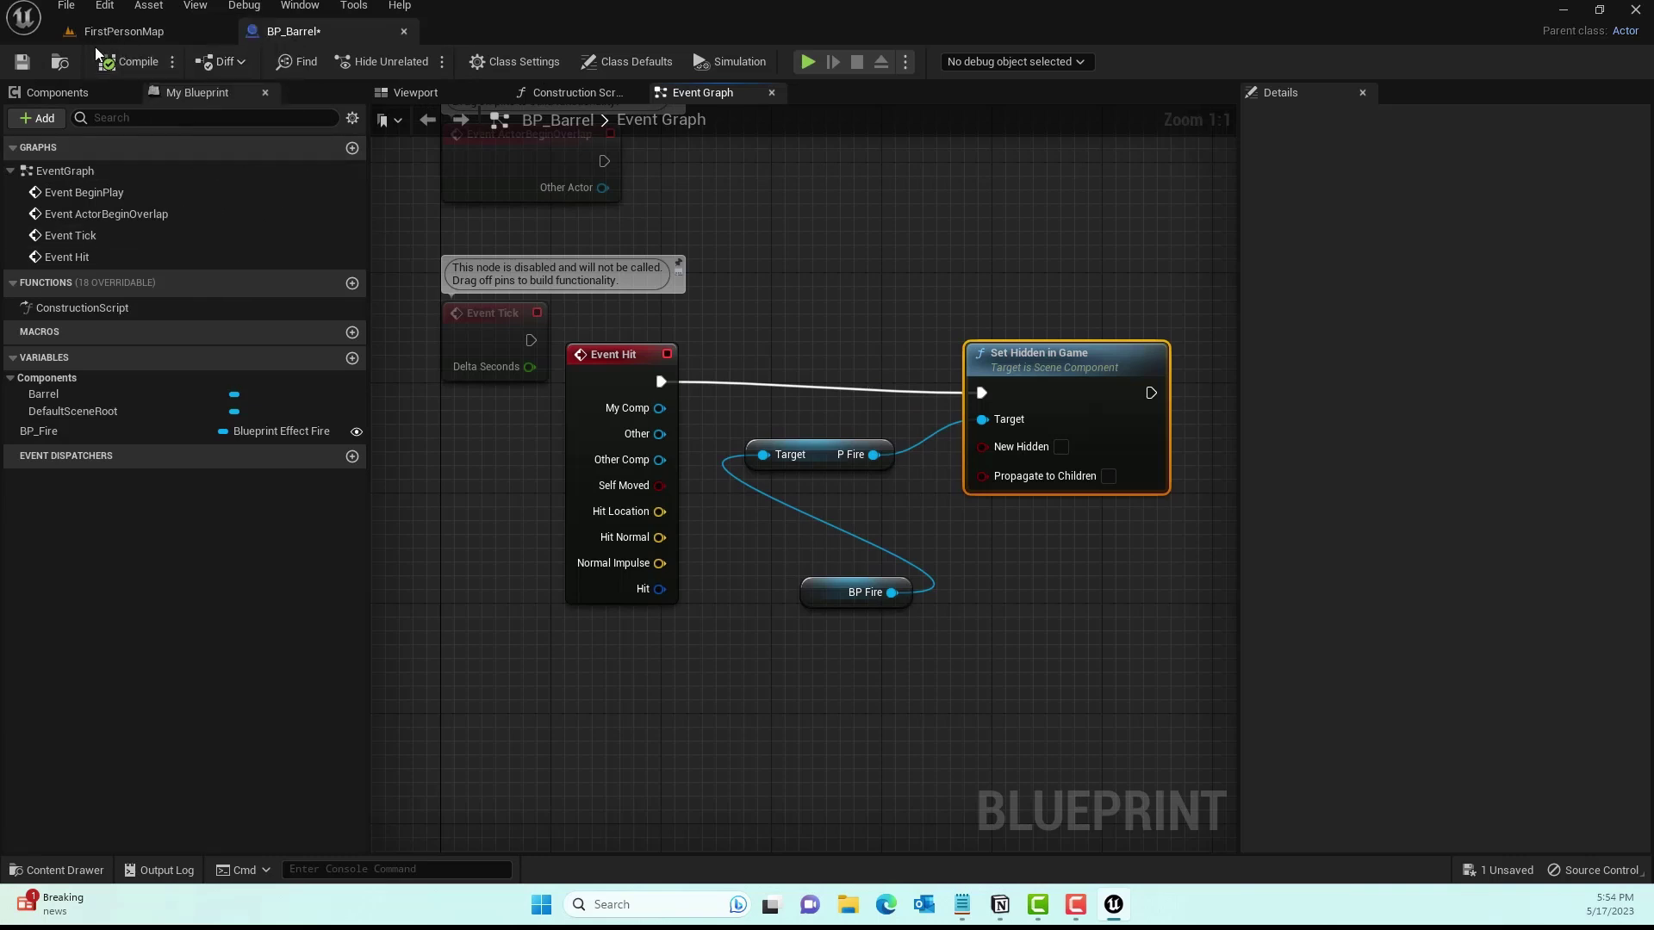
# Place a BP_Barrel instance on the open floor of the FirstPersonMap level.
pyautogui.click(128, 35)
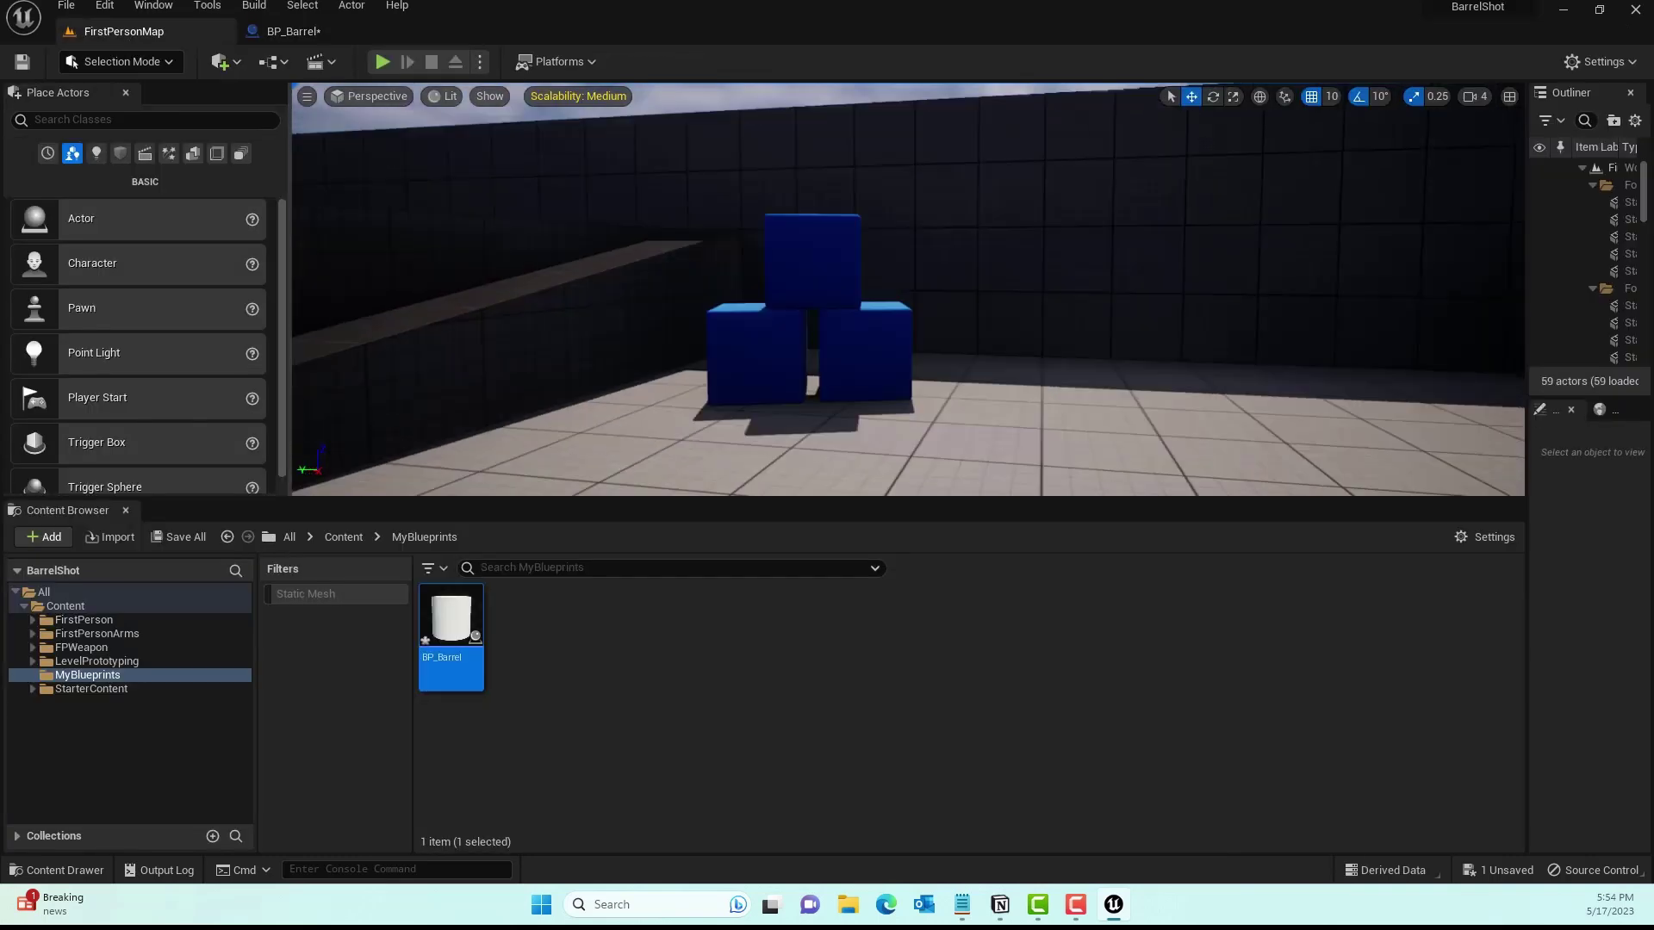
pyautogui.moveTo(861, 293); pyautogui.dragTo(793, 326, button='right')
pyautogui.moveTo(451, 618); pyautogui.dragTo(848, 394)
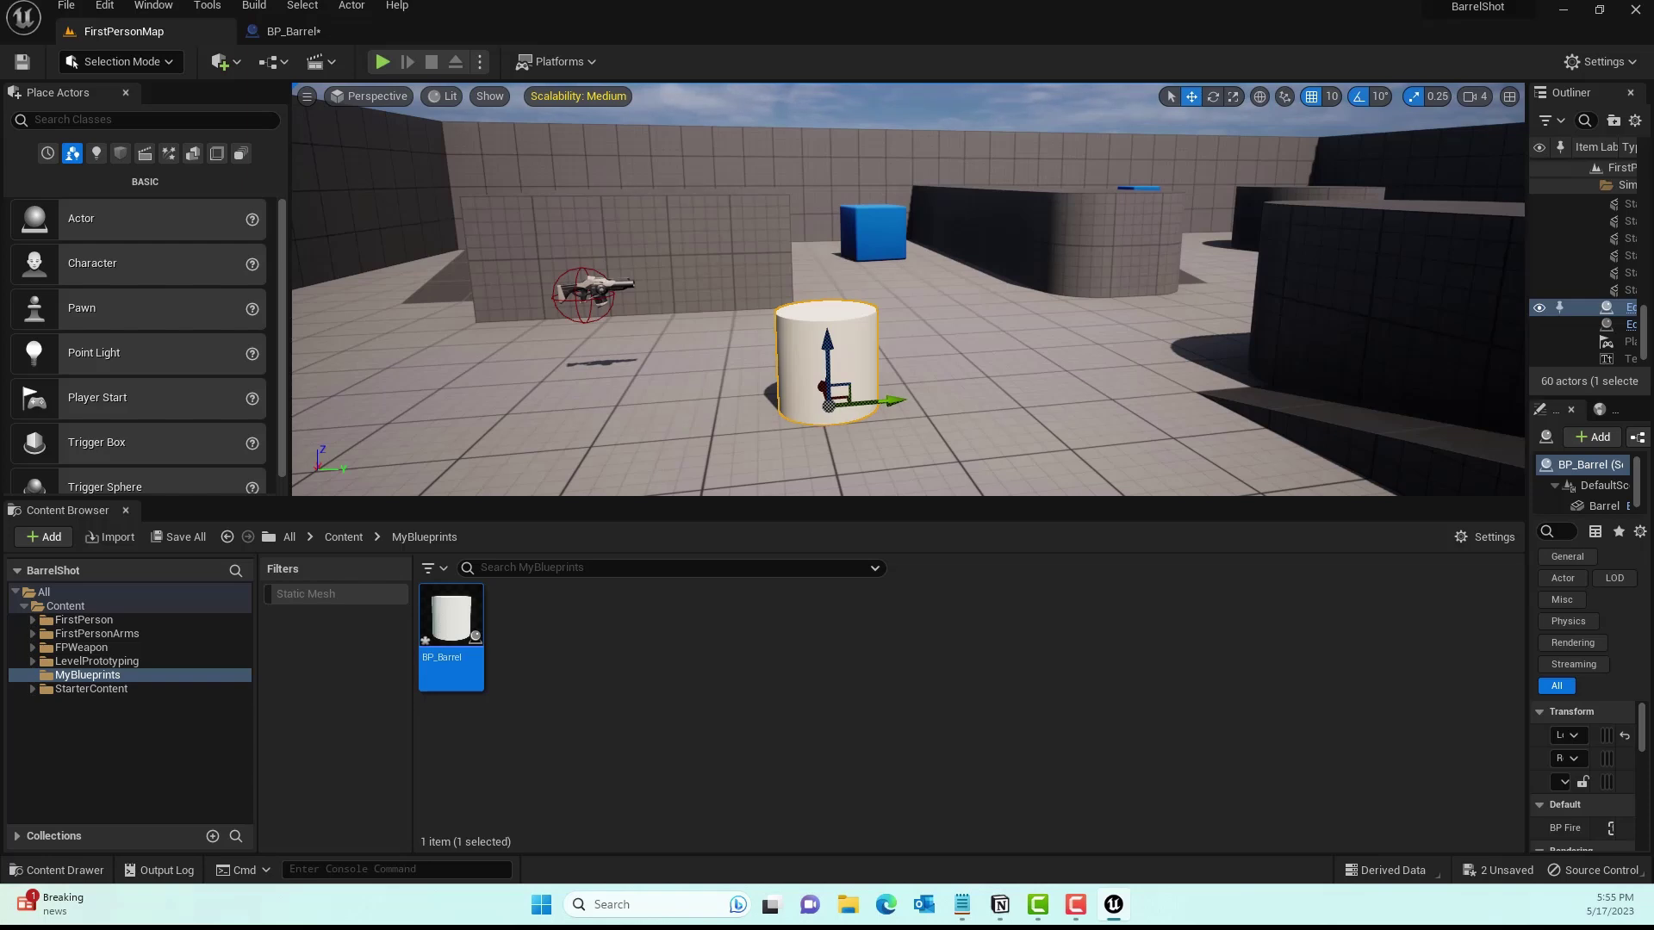
# Place Blueprint_Effect_Fire from the StarterContent Blueprints folder on top of the barrel in the level.
pyautogui.click(112, 689)
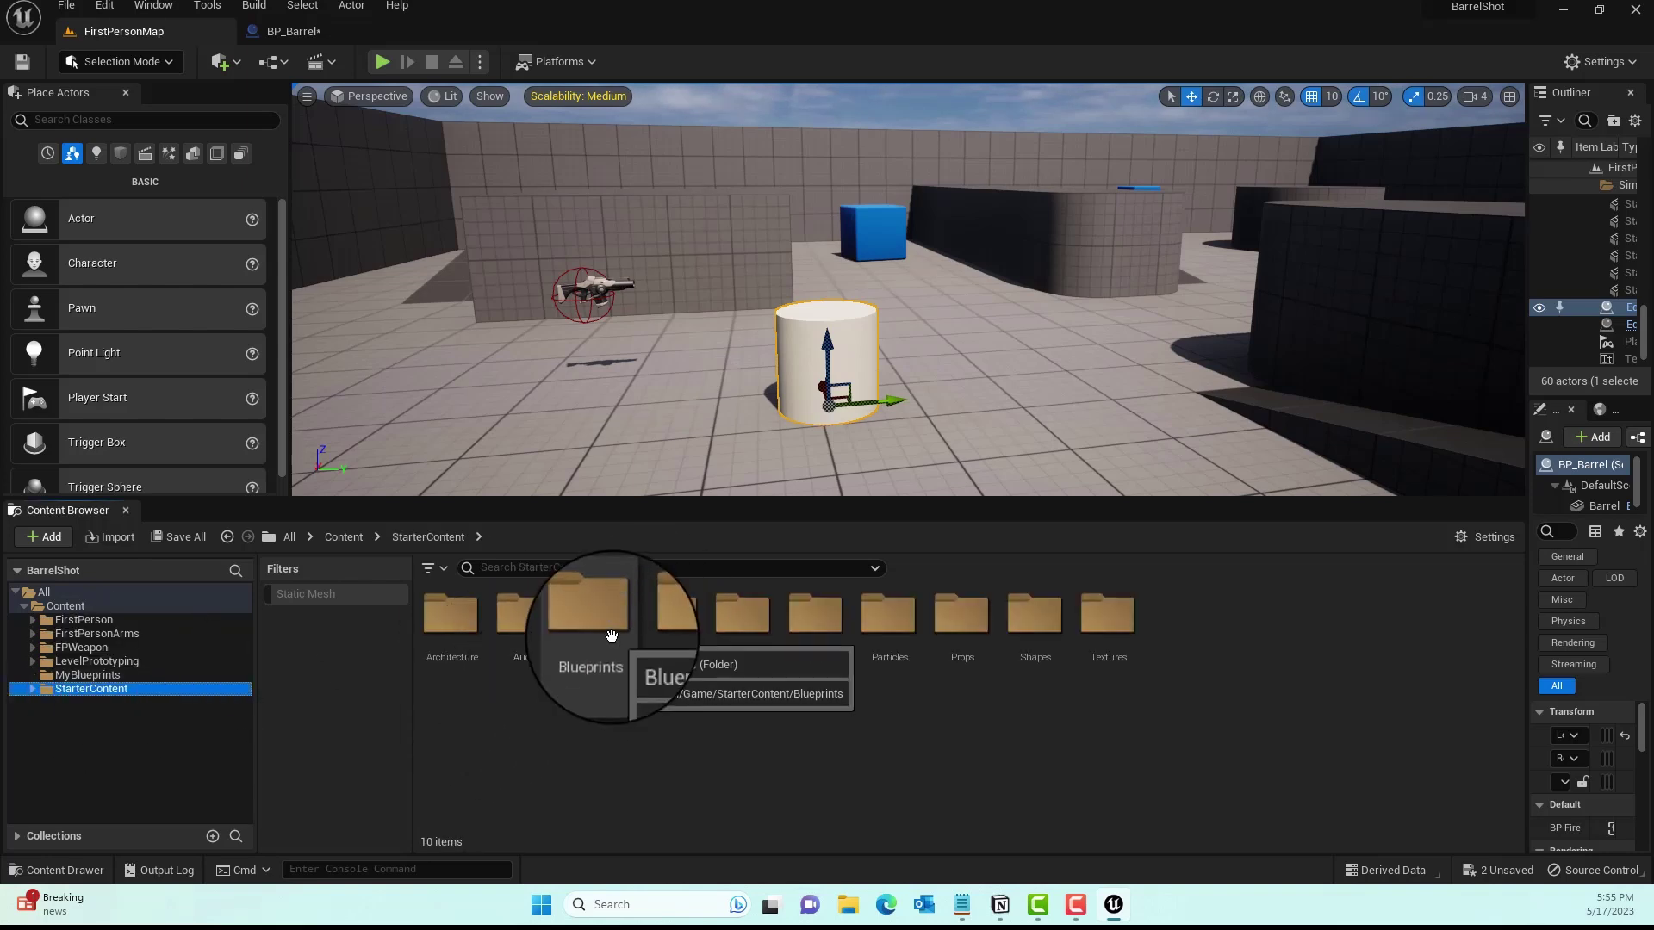
pyautogui.doubleClick(611, 636)
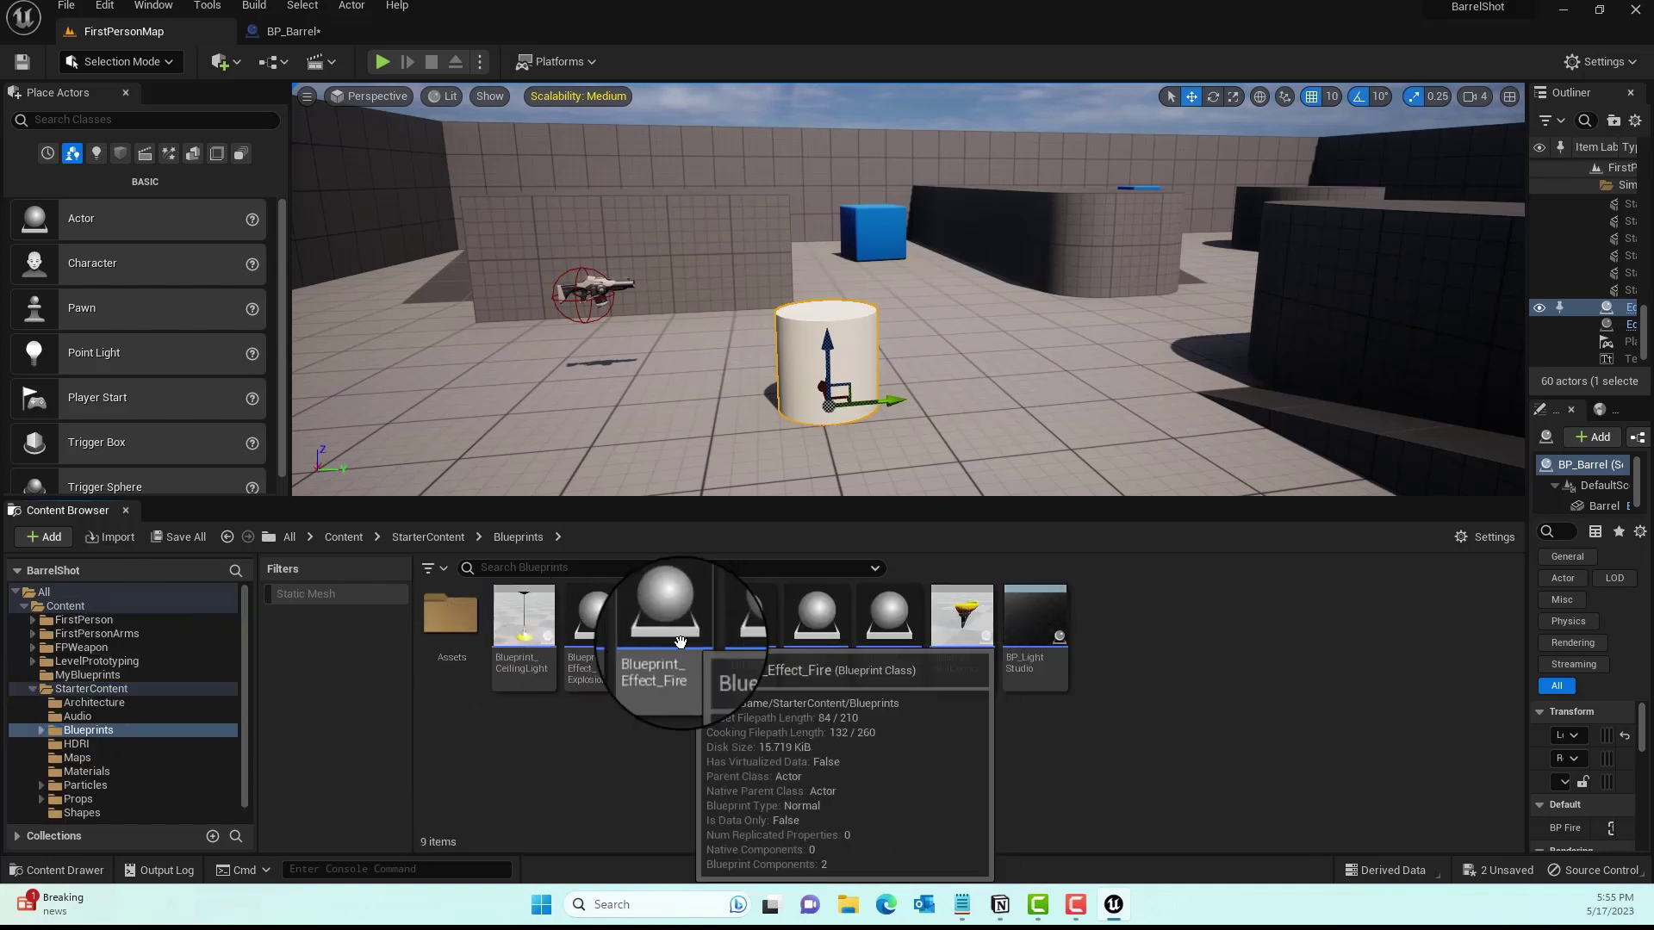
pyautogui.moveTo(679, 642); pyautogui.dragTo(828, 310)
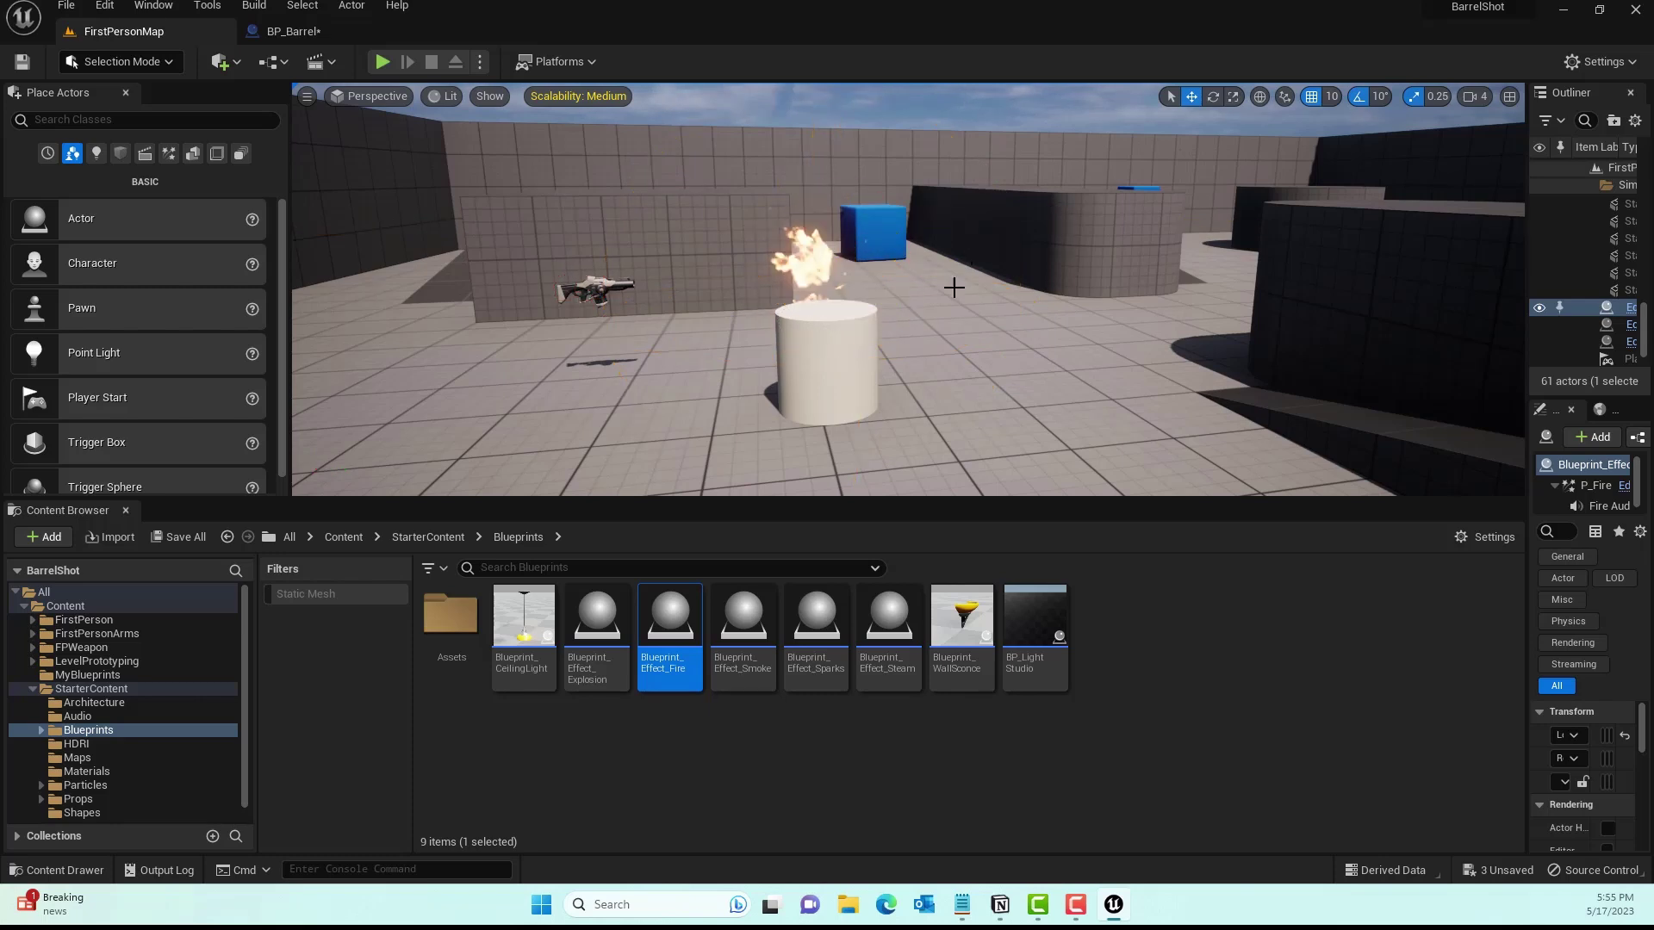
# Widen the Outliner and Details area and turn off Game View to show the fire actor's gizmo.
pyautogui.moveTo(956, 290)
pyautogui.mouseDown(button='right')
pyautogui.moveTo(982, 345)
pyautogui.moveTo(965, 284)
pyautogui.moveTo(905, 289)
pyautogui.moveTo(964, 297)
pyautogui.mouseUp(button='right')
pyautogui.moveTo(1277, 417); pyautogui.dragTo(1277, 417, button='right')
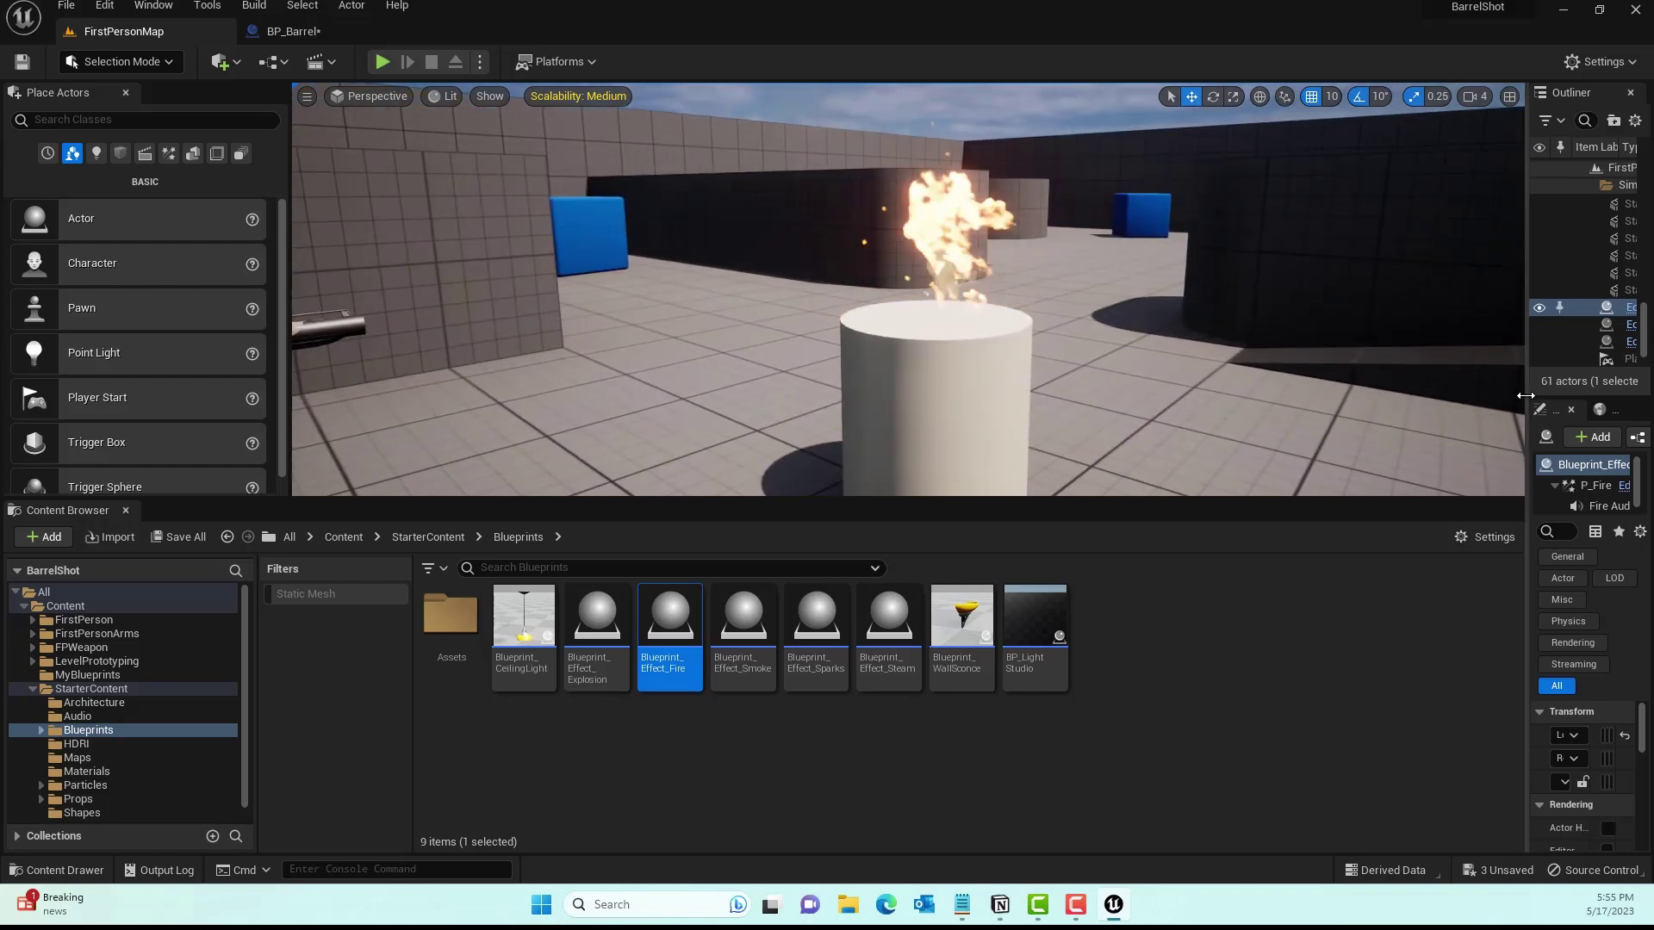
pyautogui.moveTo(1525, 395); pyautogui.dragTo(1161, 415)
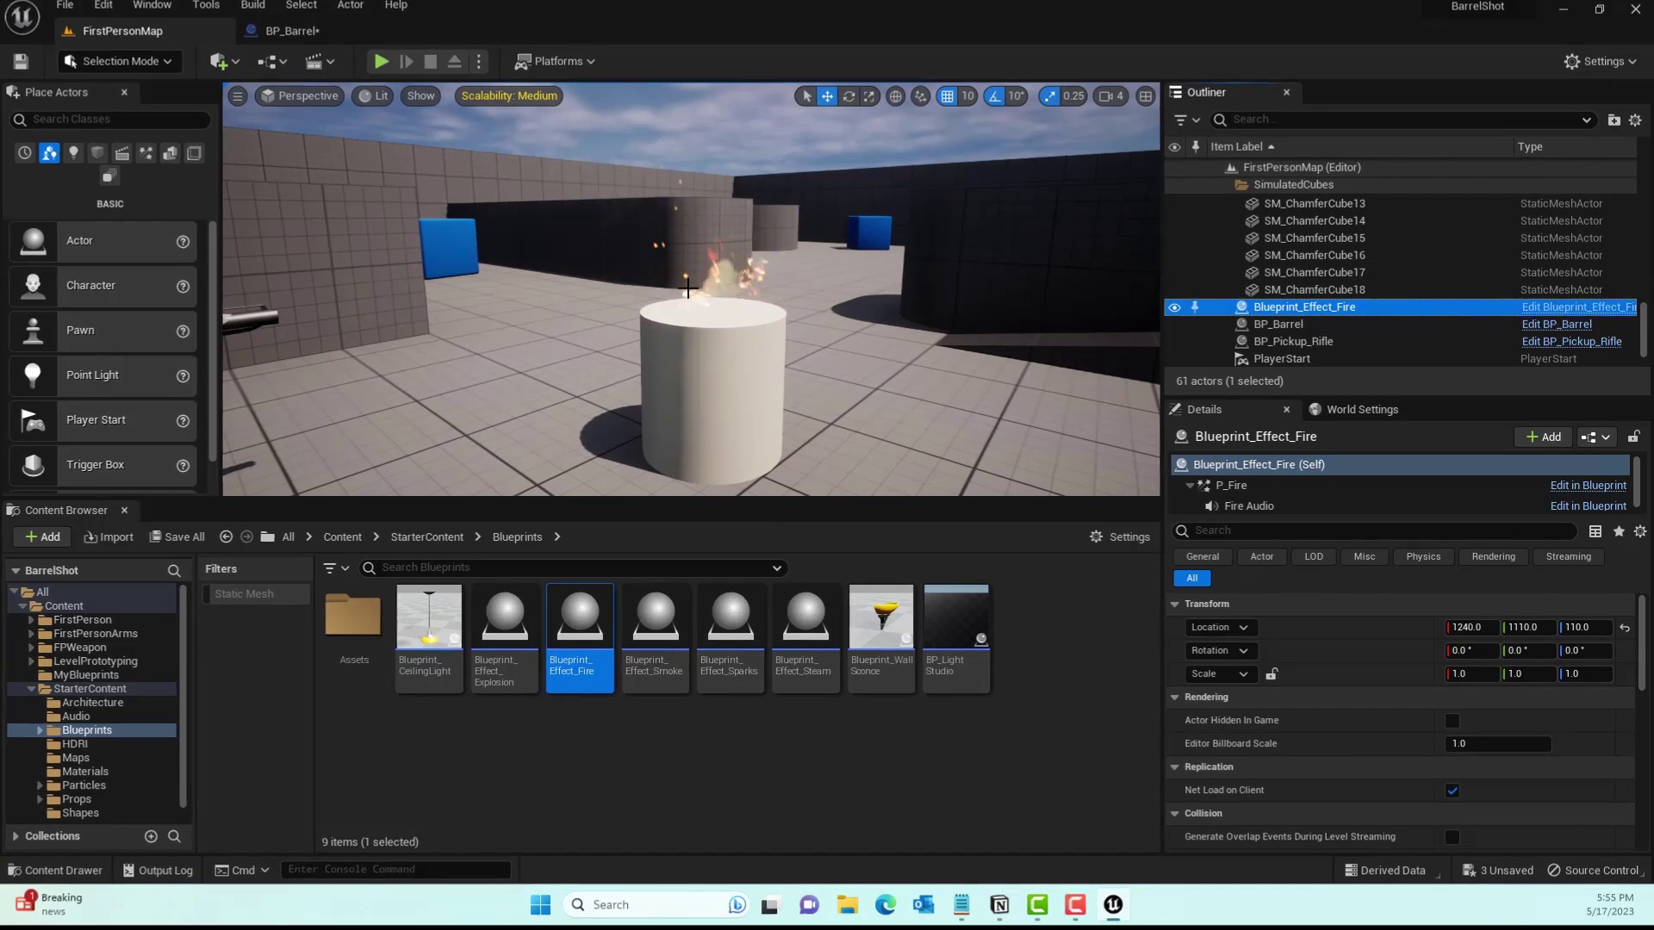
pyautogui.press('g')
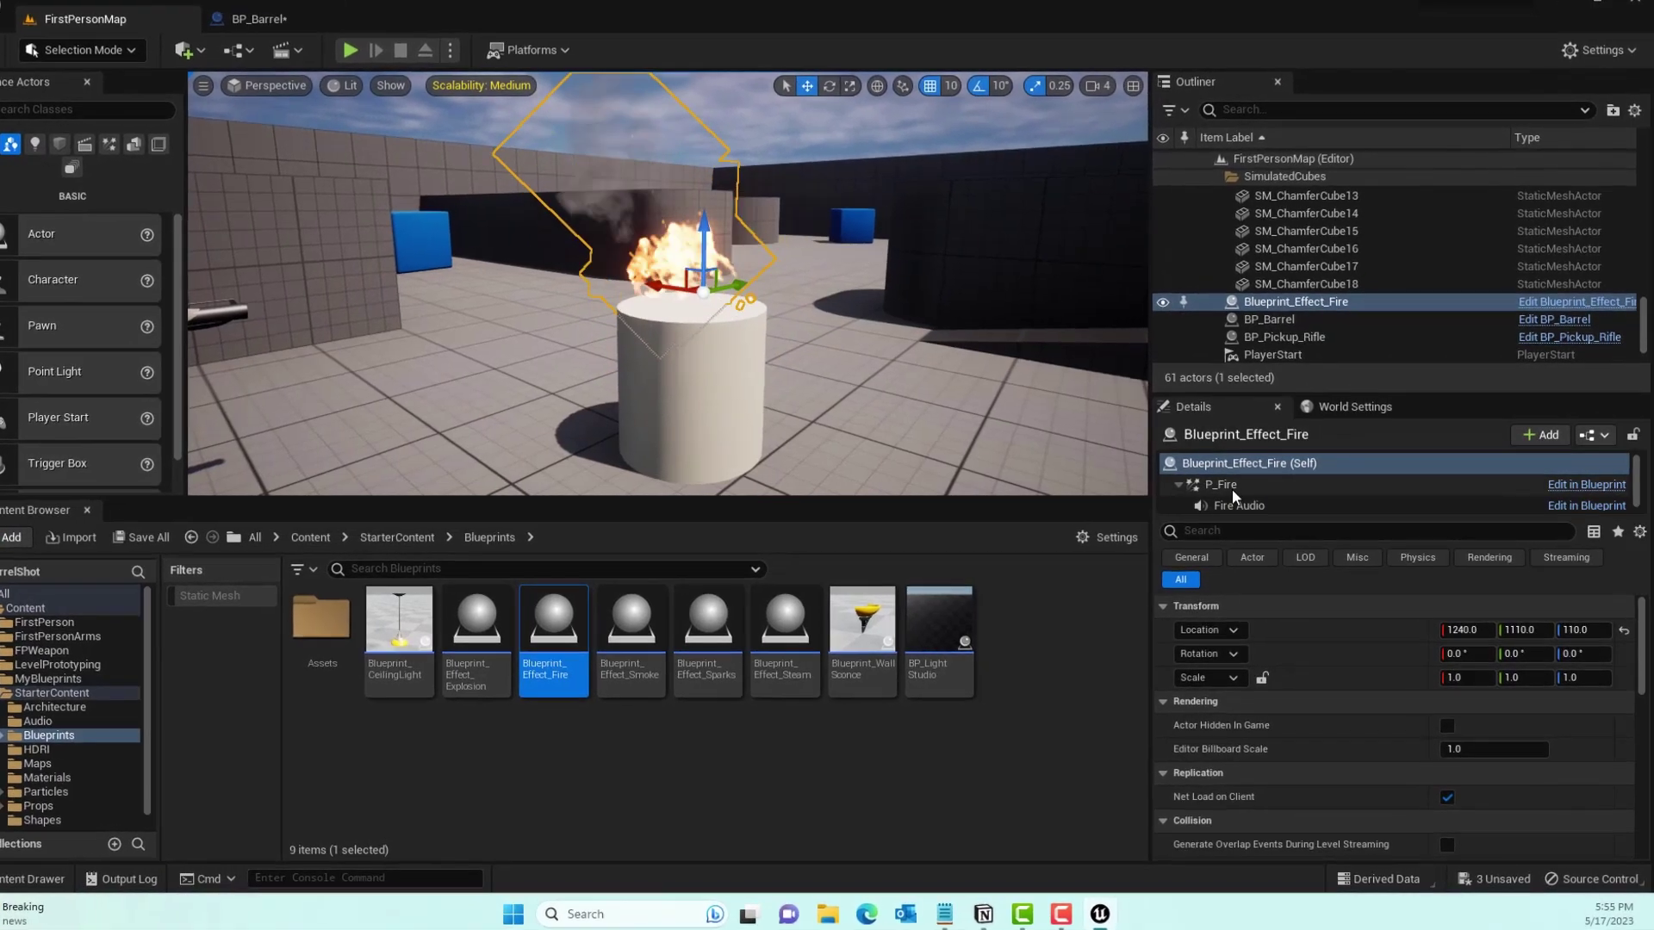
# Find the hidden settings of the fire actor's P_Fire component and enable Hidden in Game.
pyautogui.click(1233, 488)
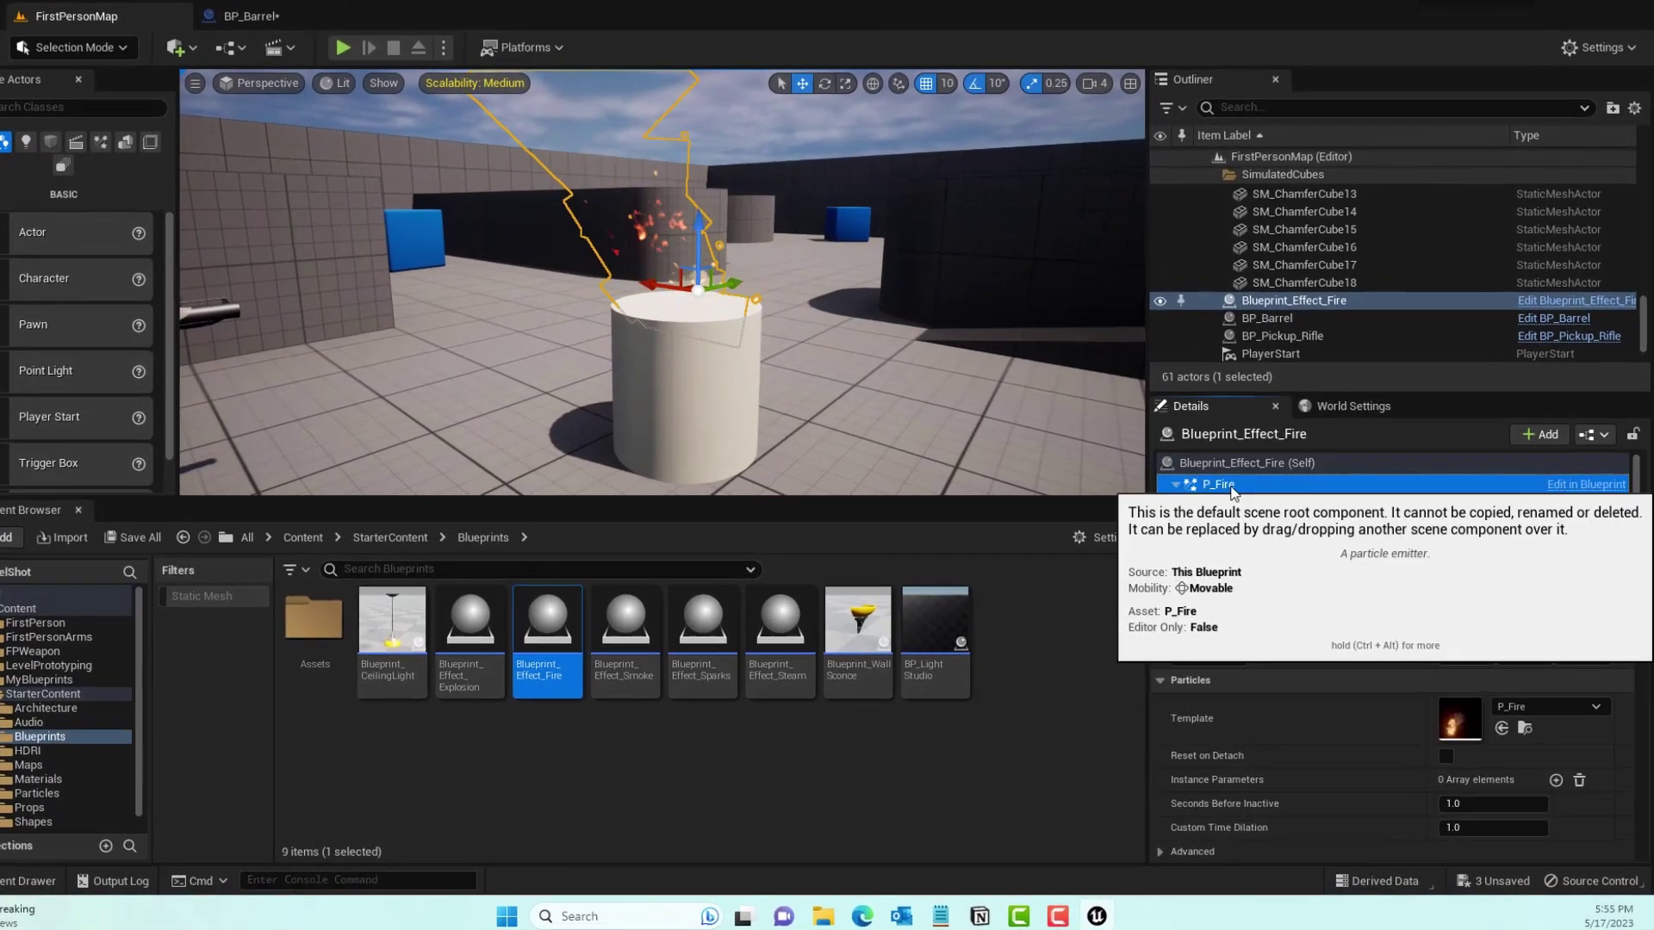
pyautogui.scroll(-2, 1343, 781)
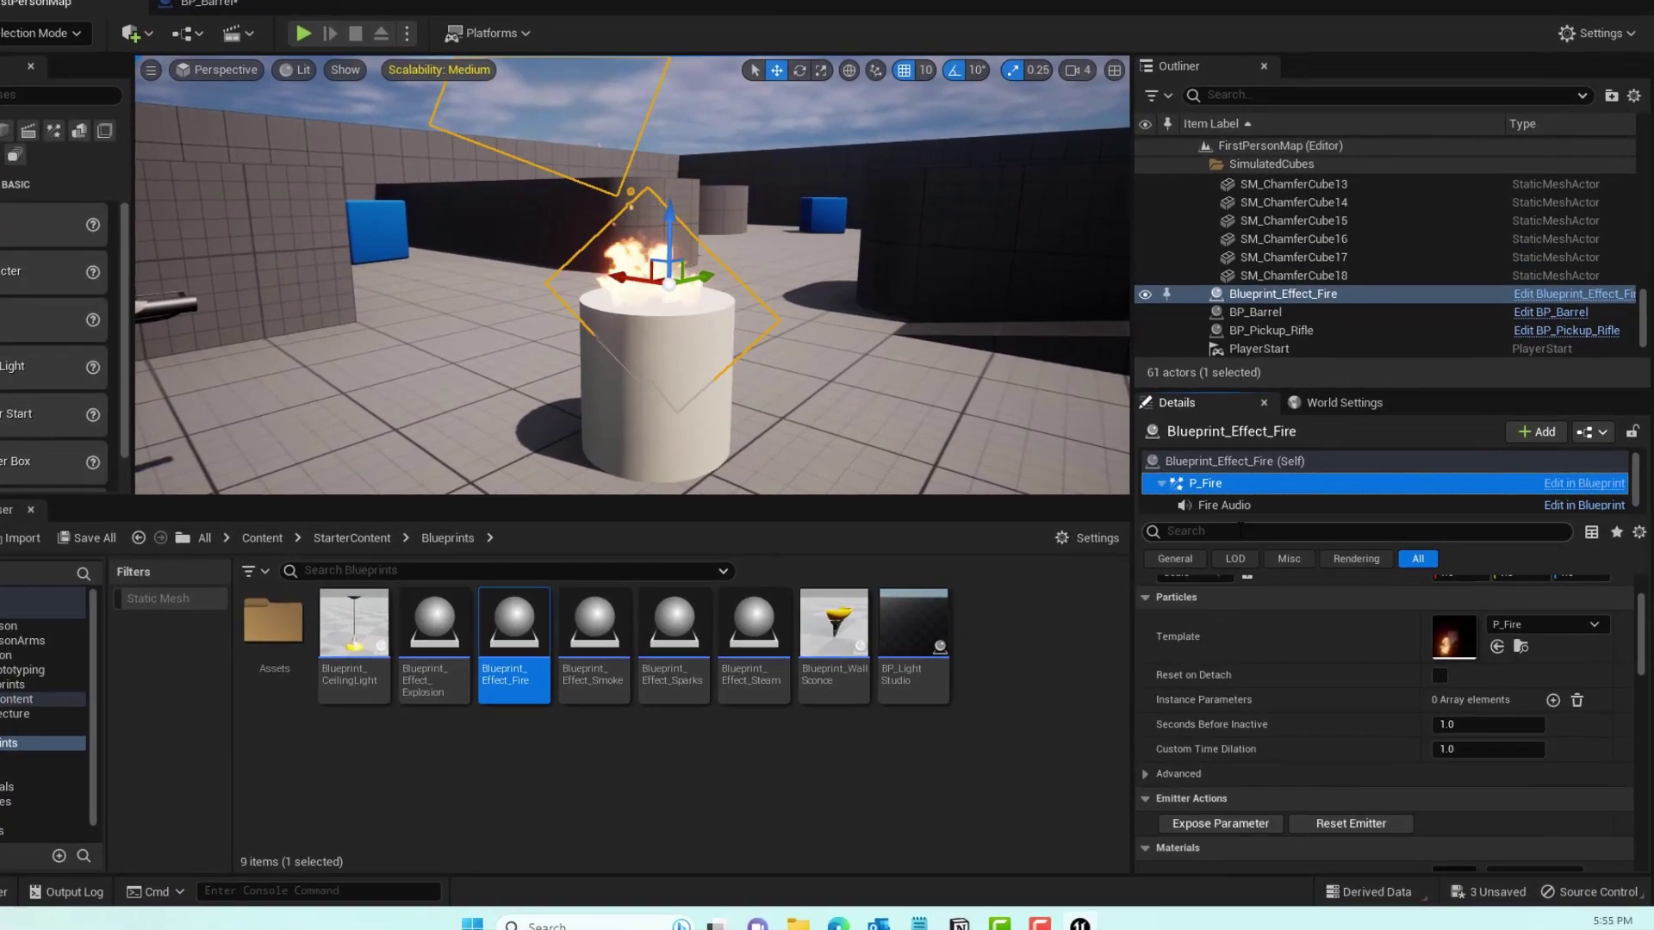
pyautogui.click(1245, 531)
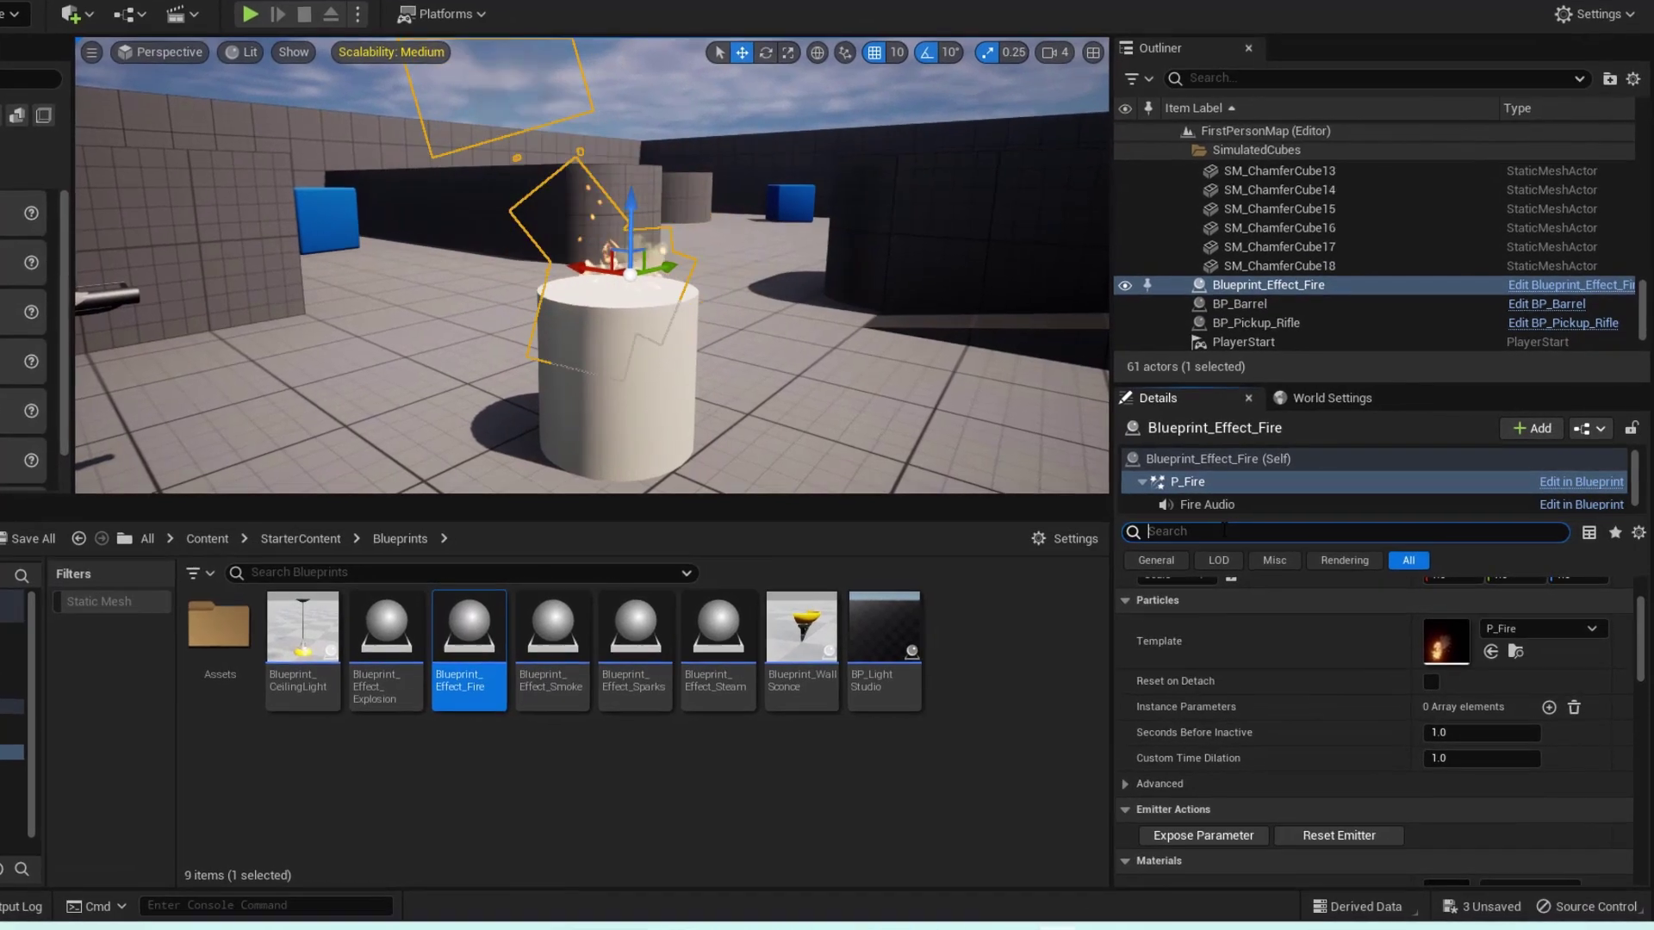
pyautogui.write('hidde')
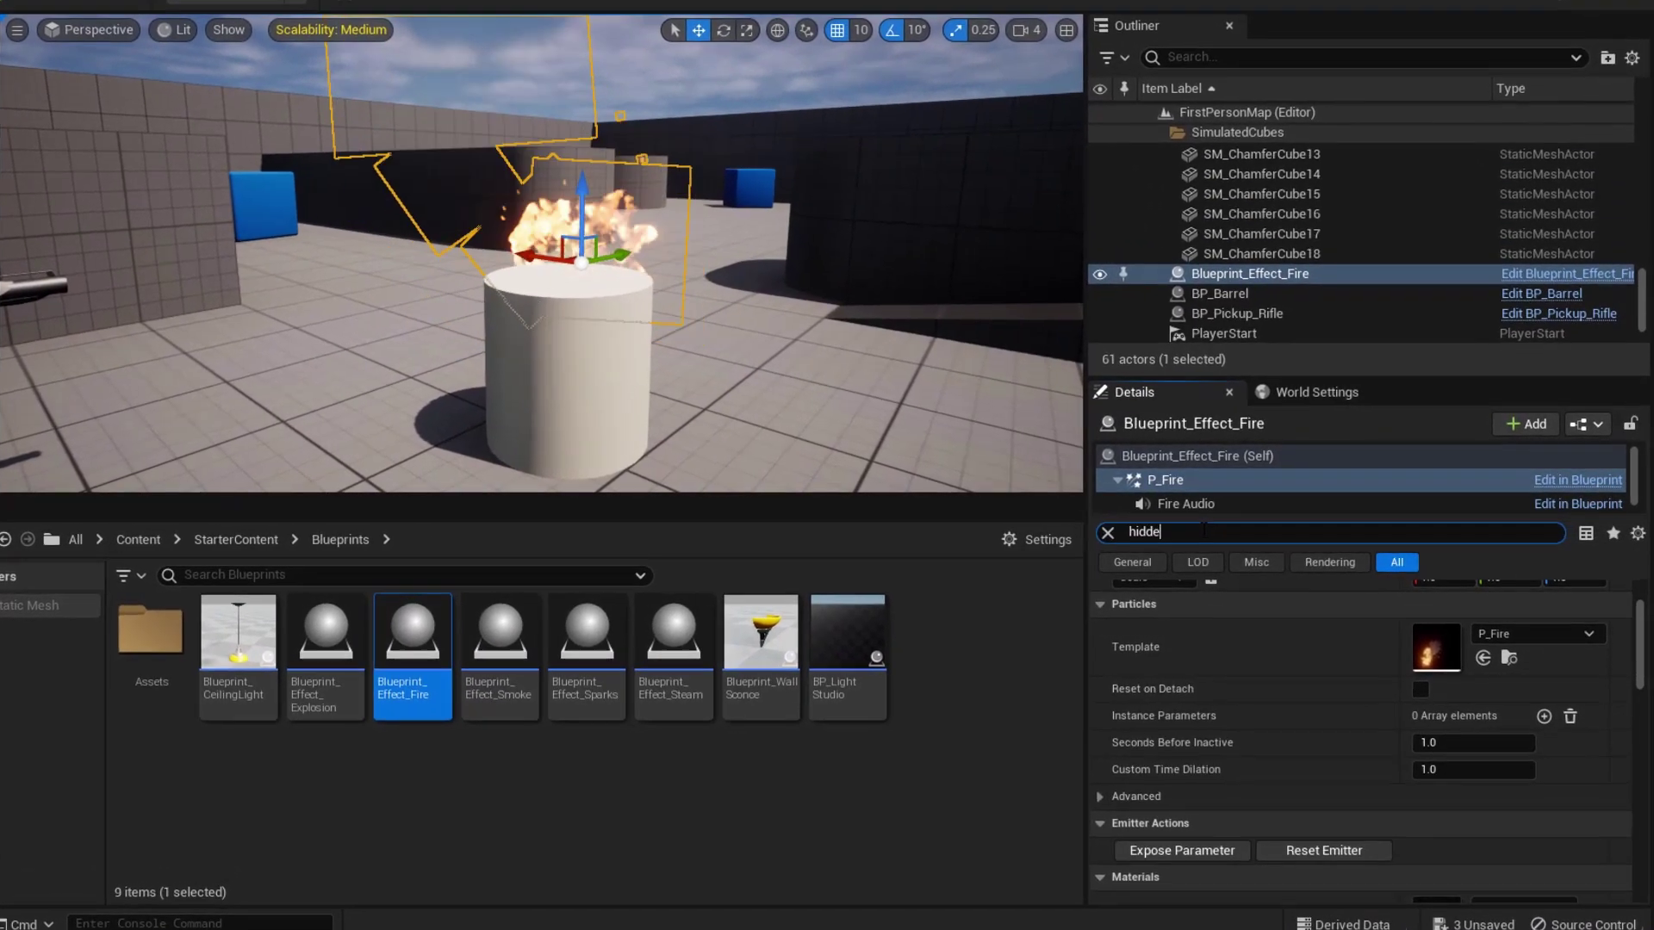
pyautogui.write('n')
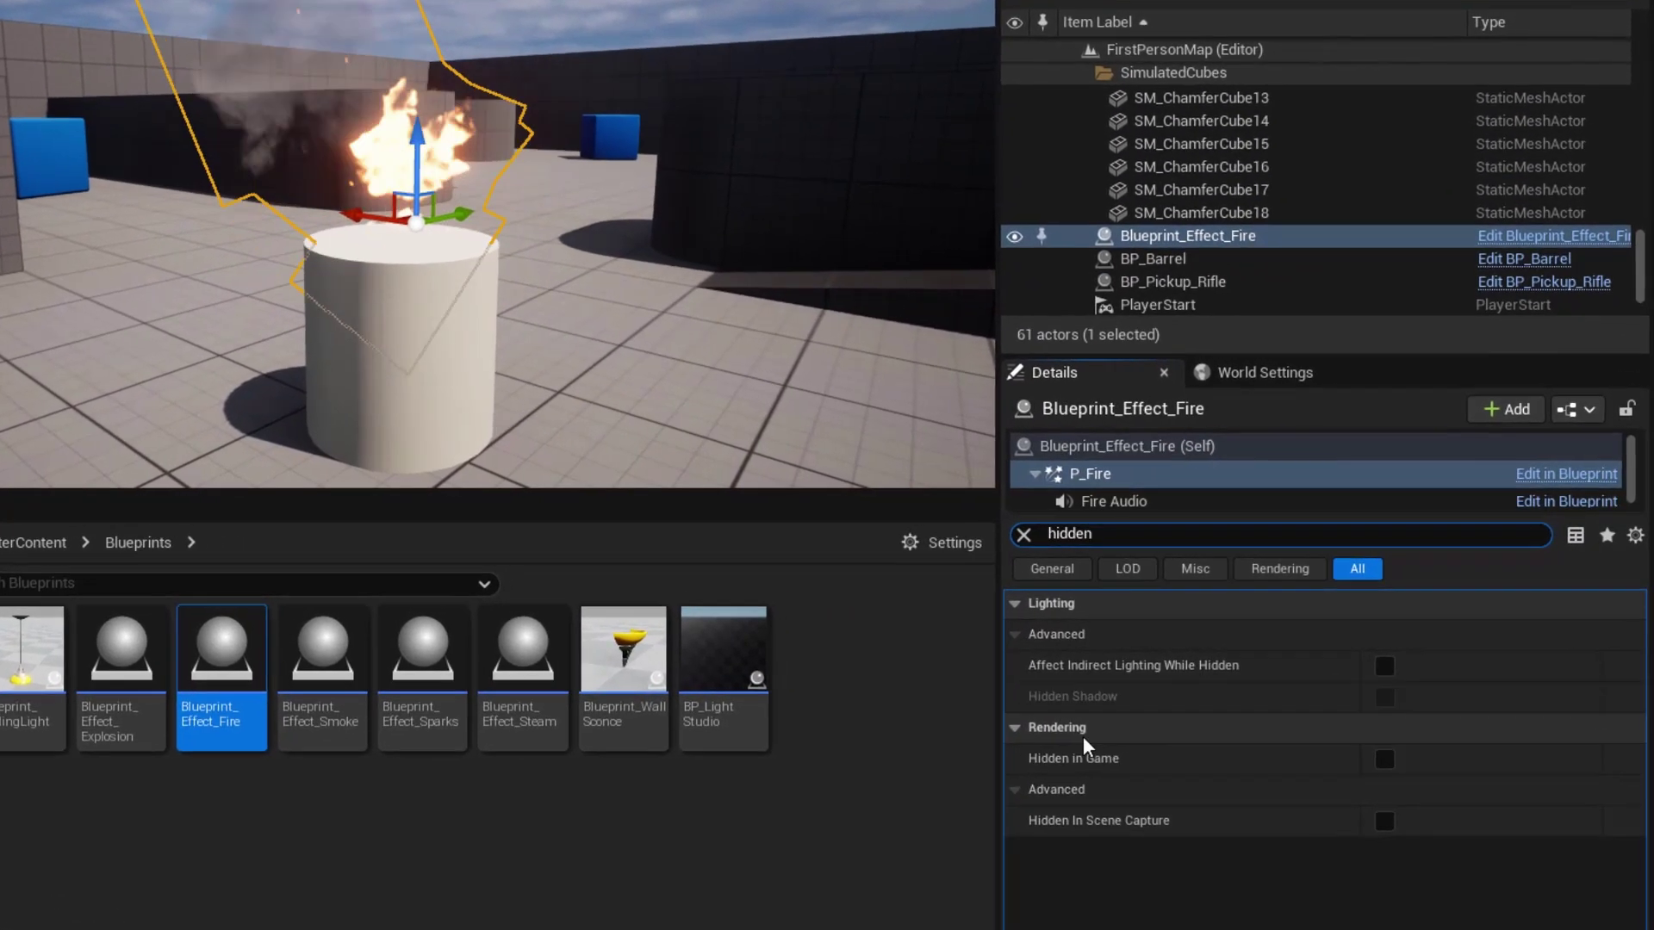
pyautogui.click(1382, 762)
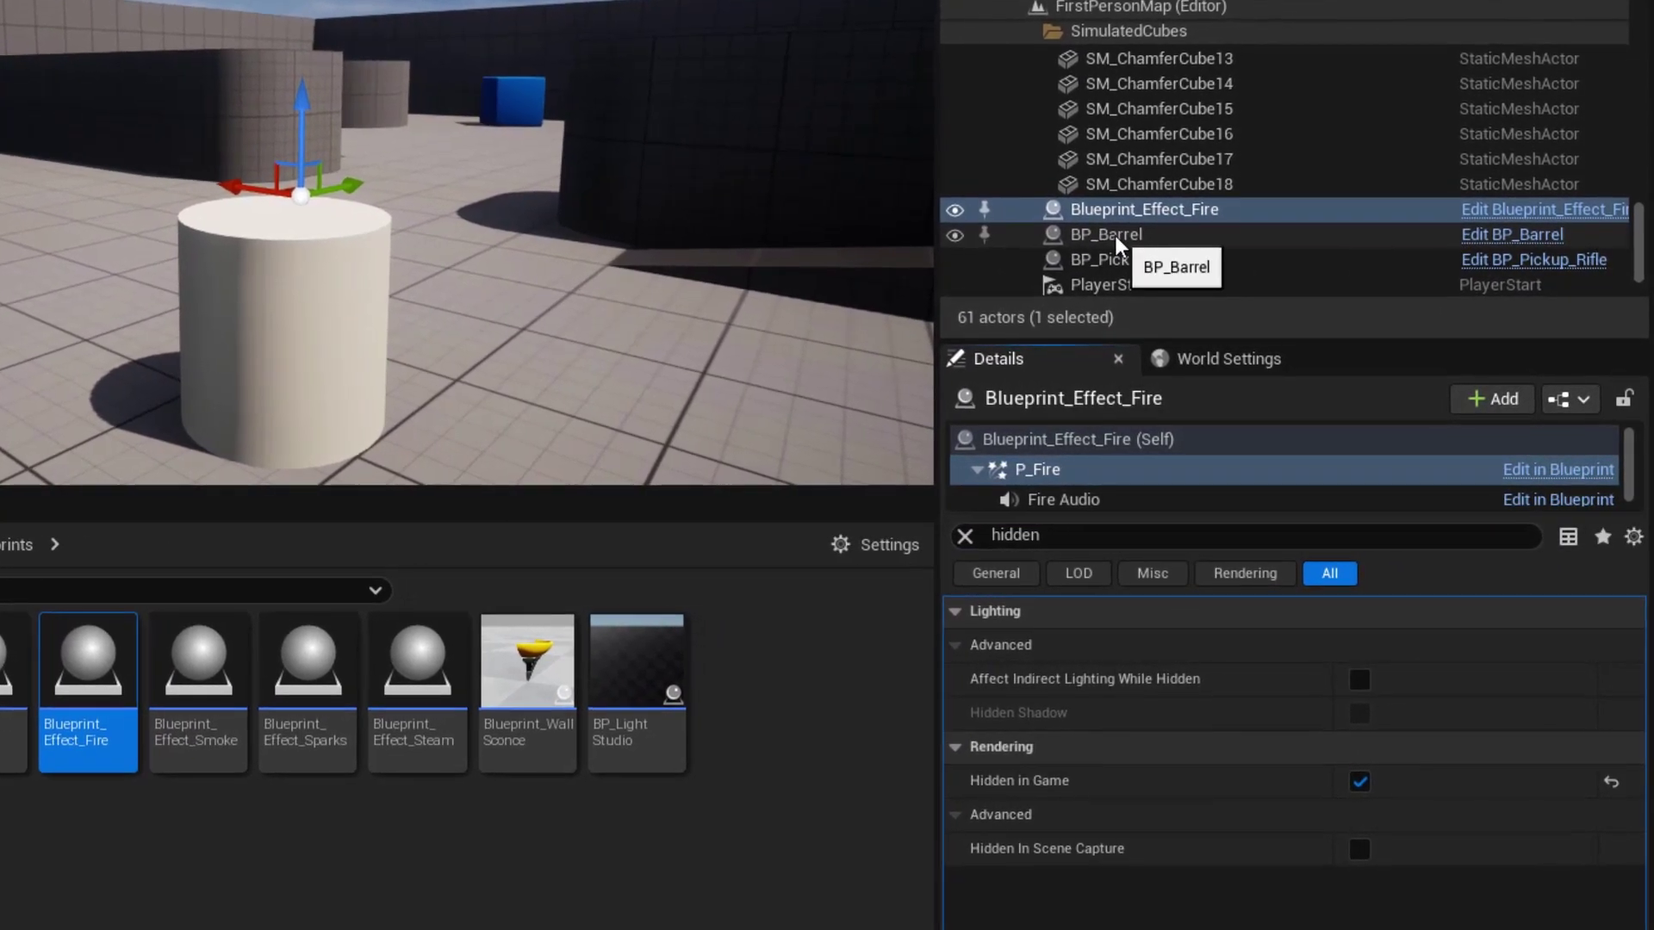
# Review the BP_Fire variable in the BP_Barrel blueprint and assign Blueprint_Effect_Fire as BP Fire on the level's BP_Barrel instance.
pyautogui.click(1115, 236)
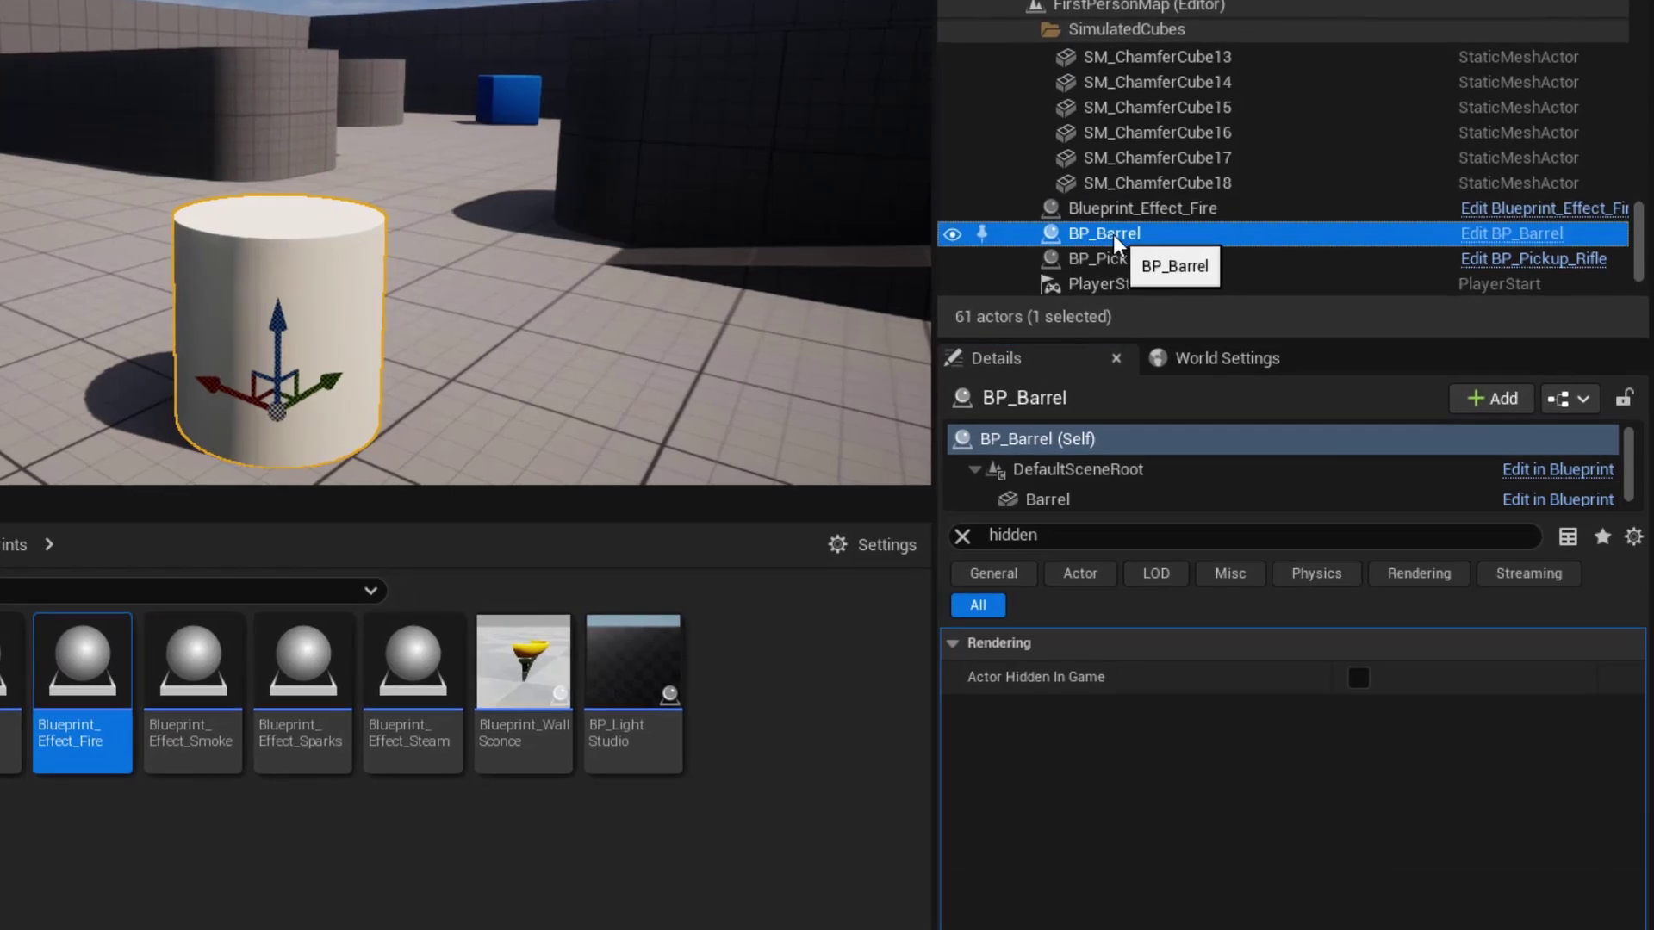
pyautogui.click(958, 536)
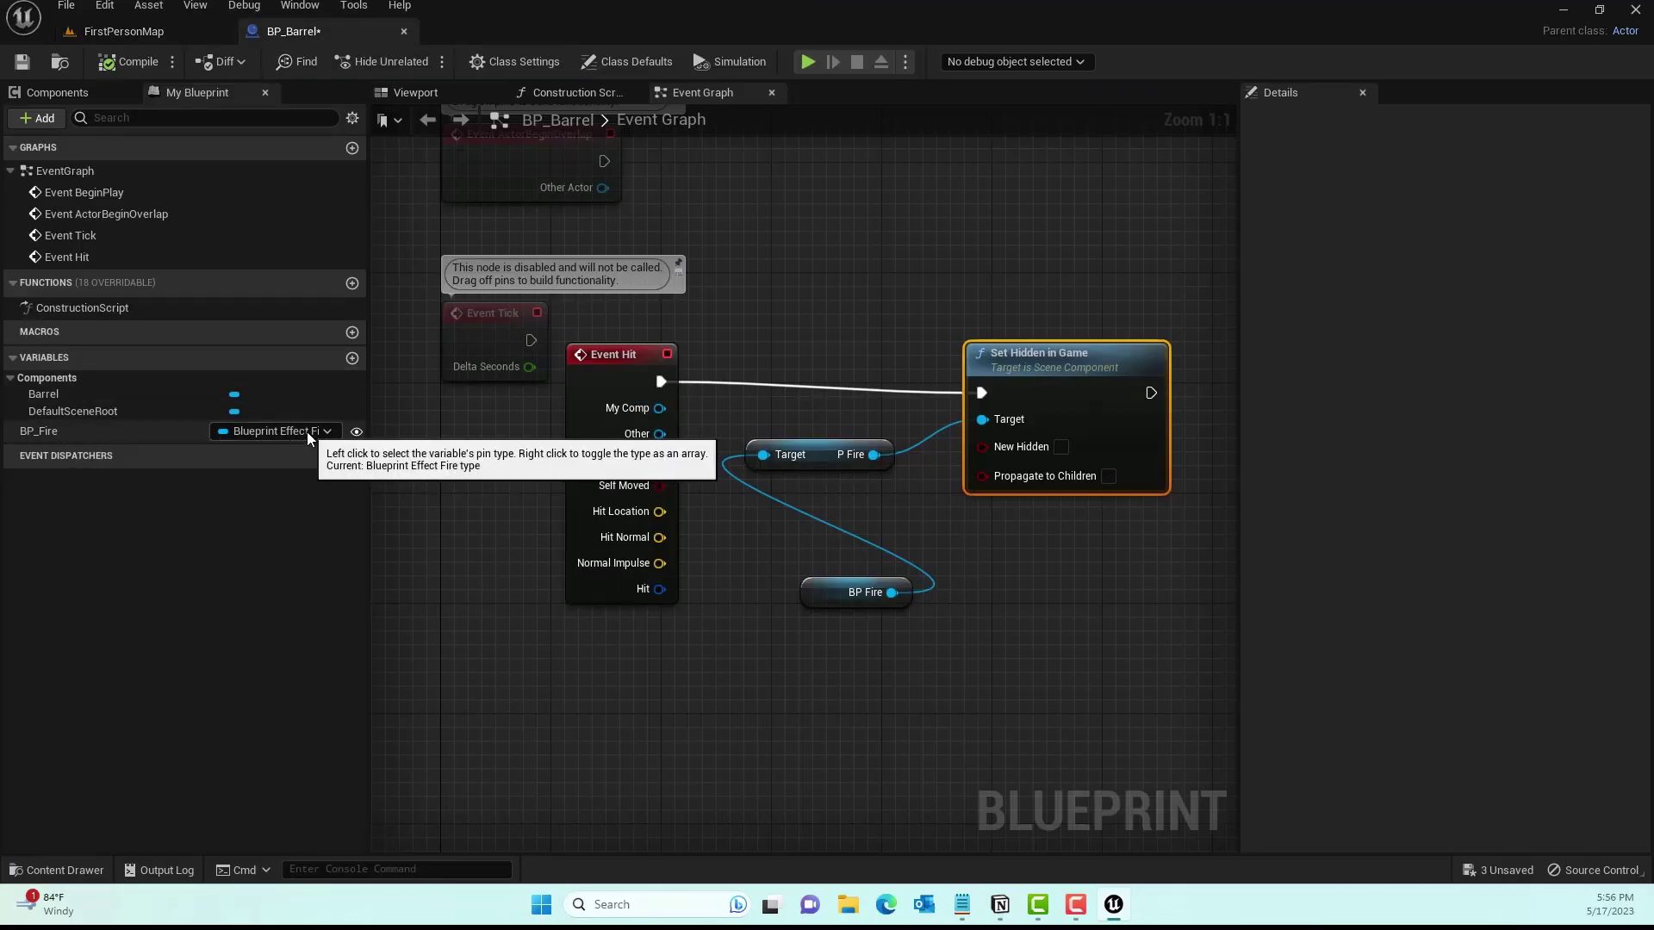
pyautogui.click(152, 431)
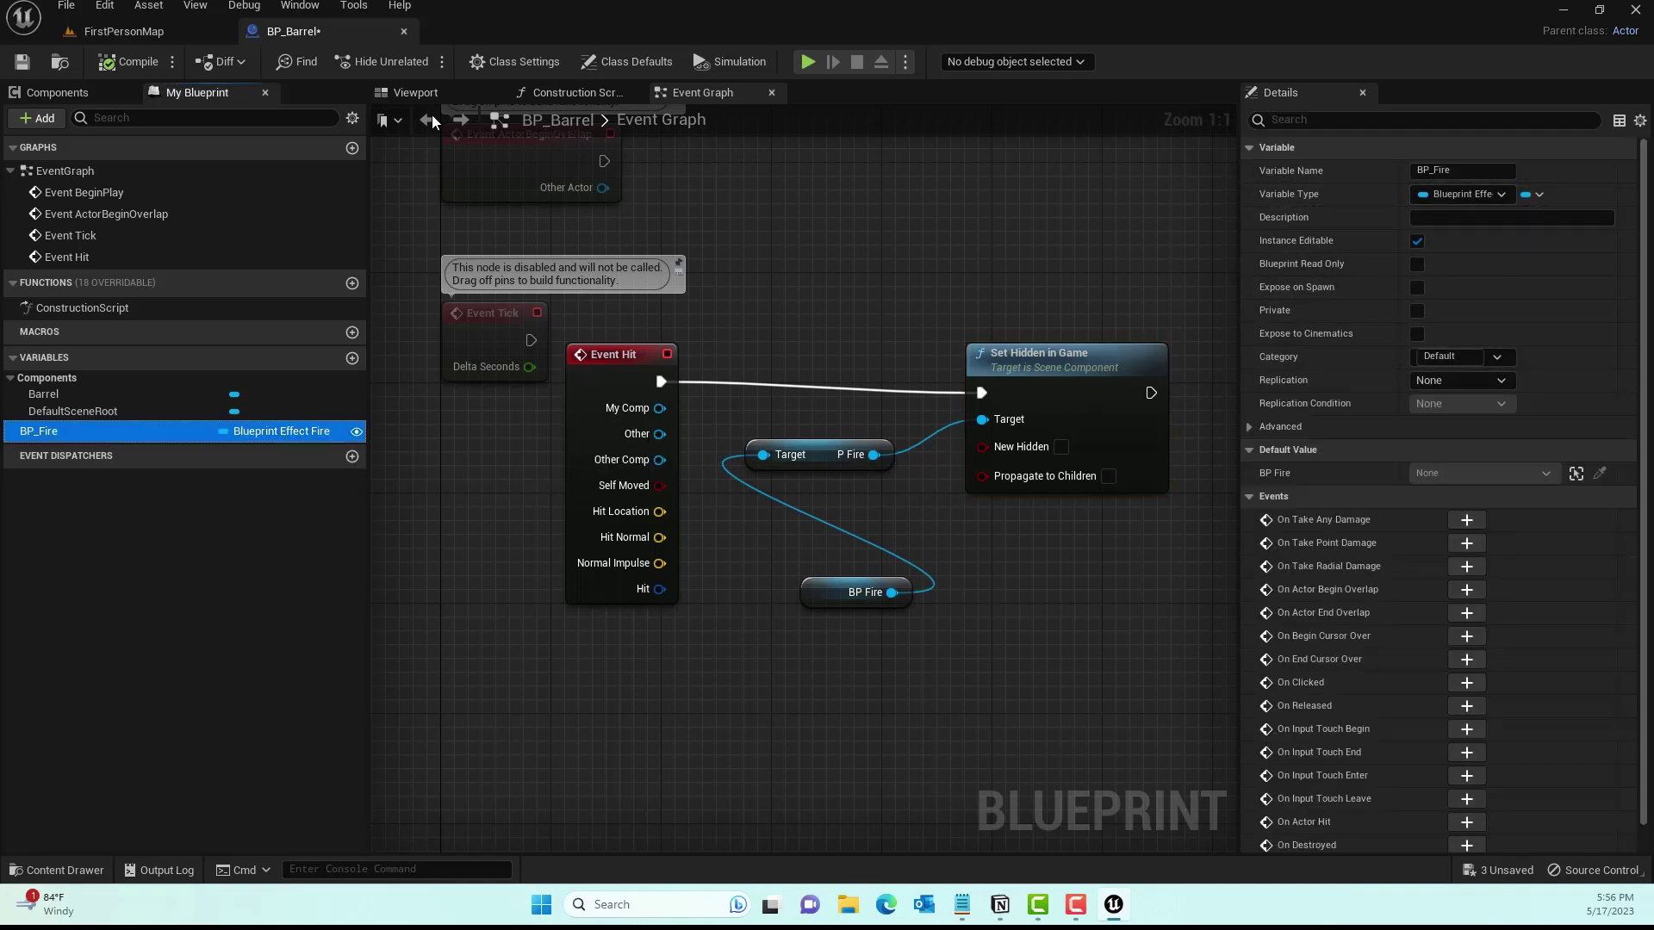
pyautogui.click(143, 34)
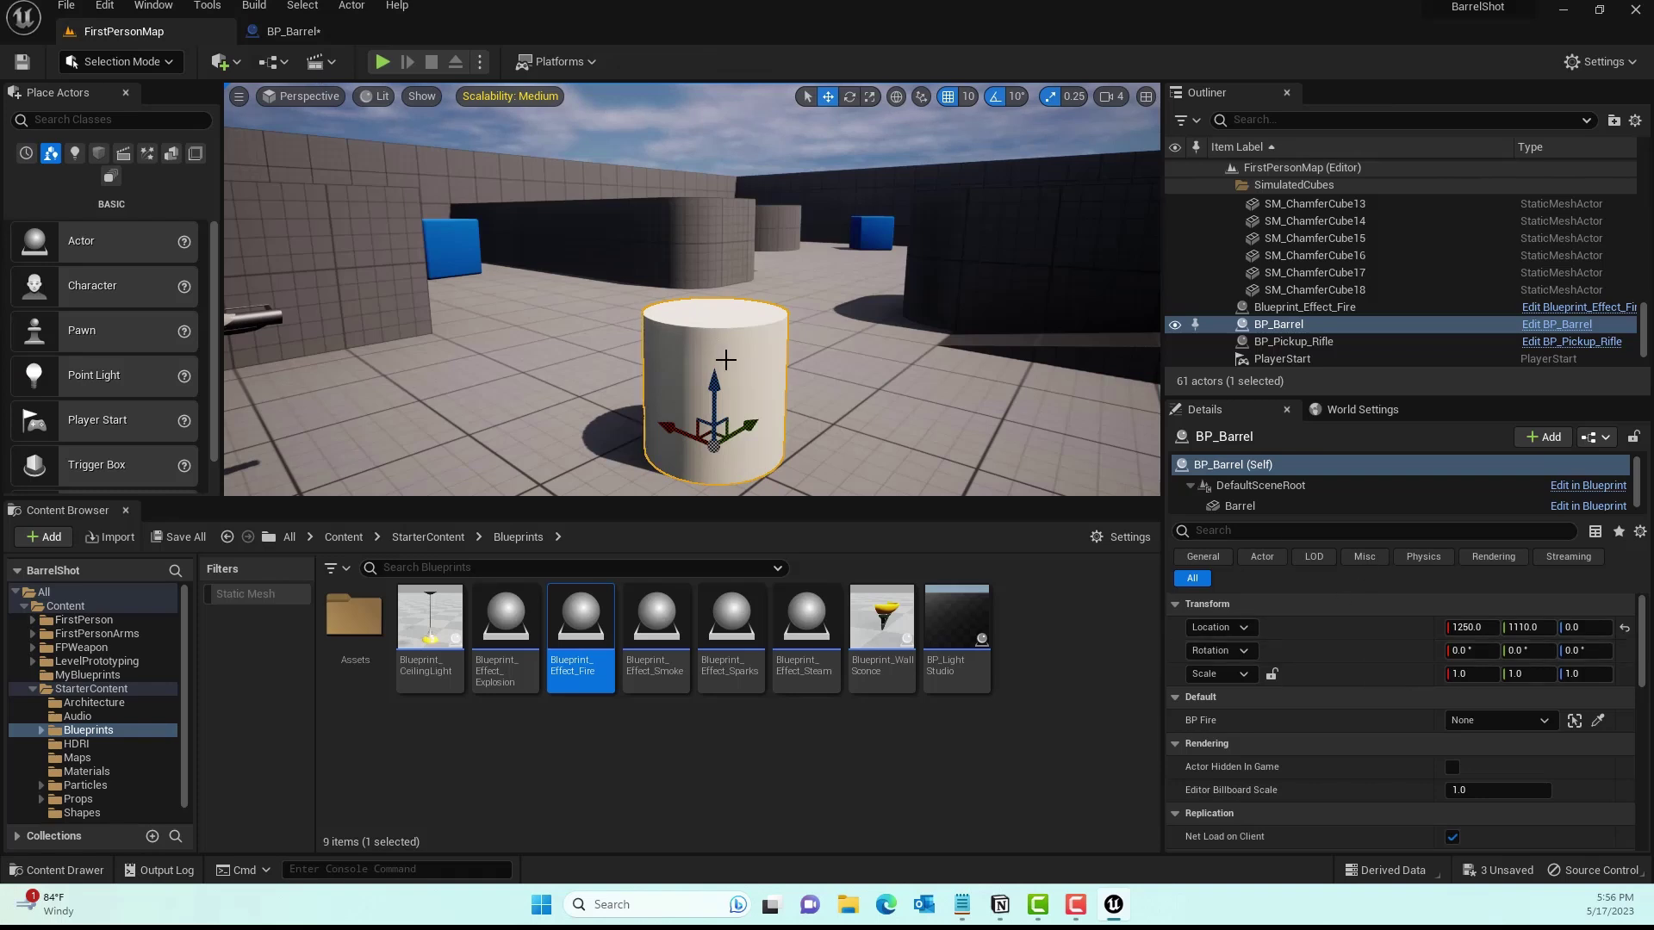
pyautogui.scroll(-2, 1401, 779)
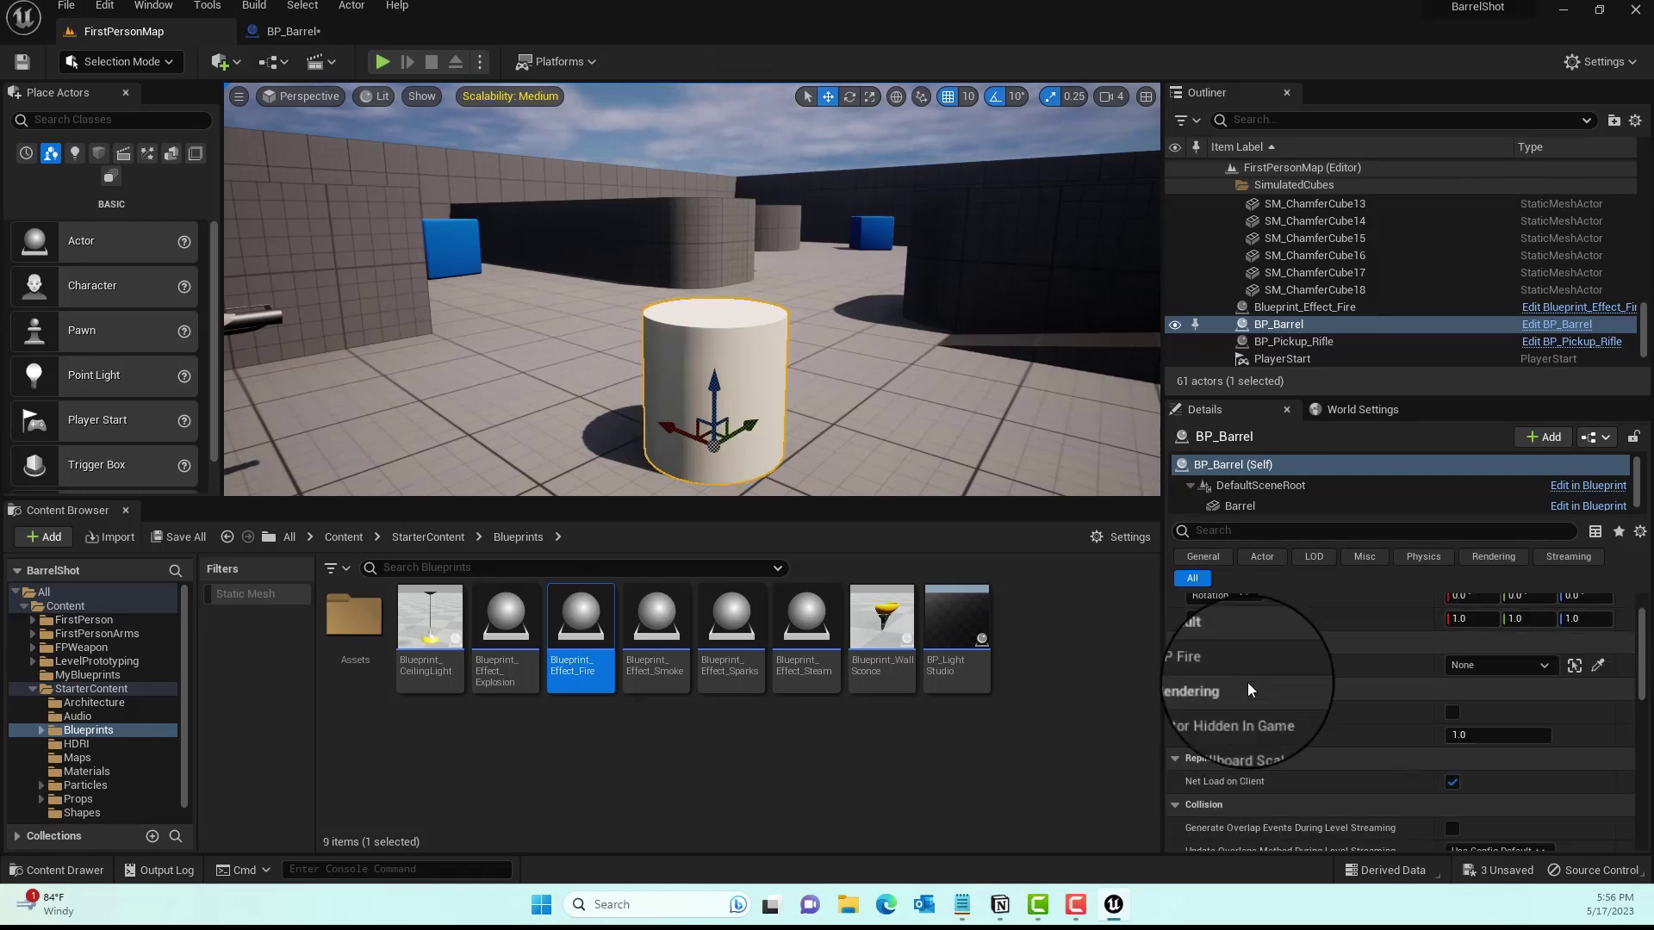
pyautogui.click(1506, 663)
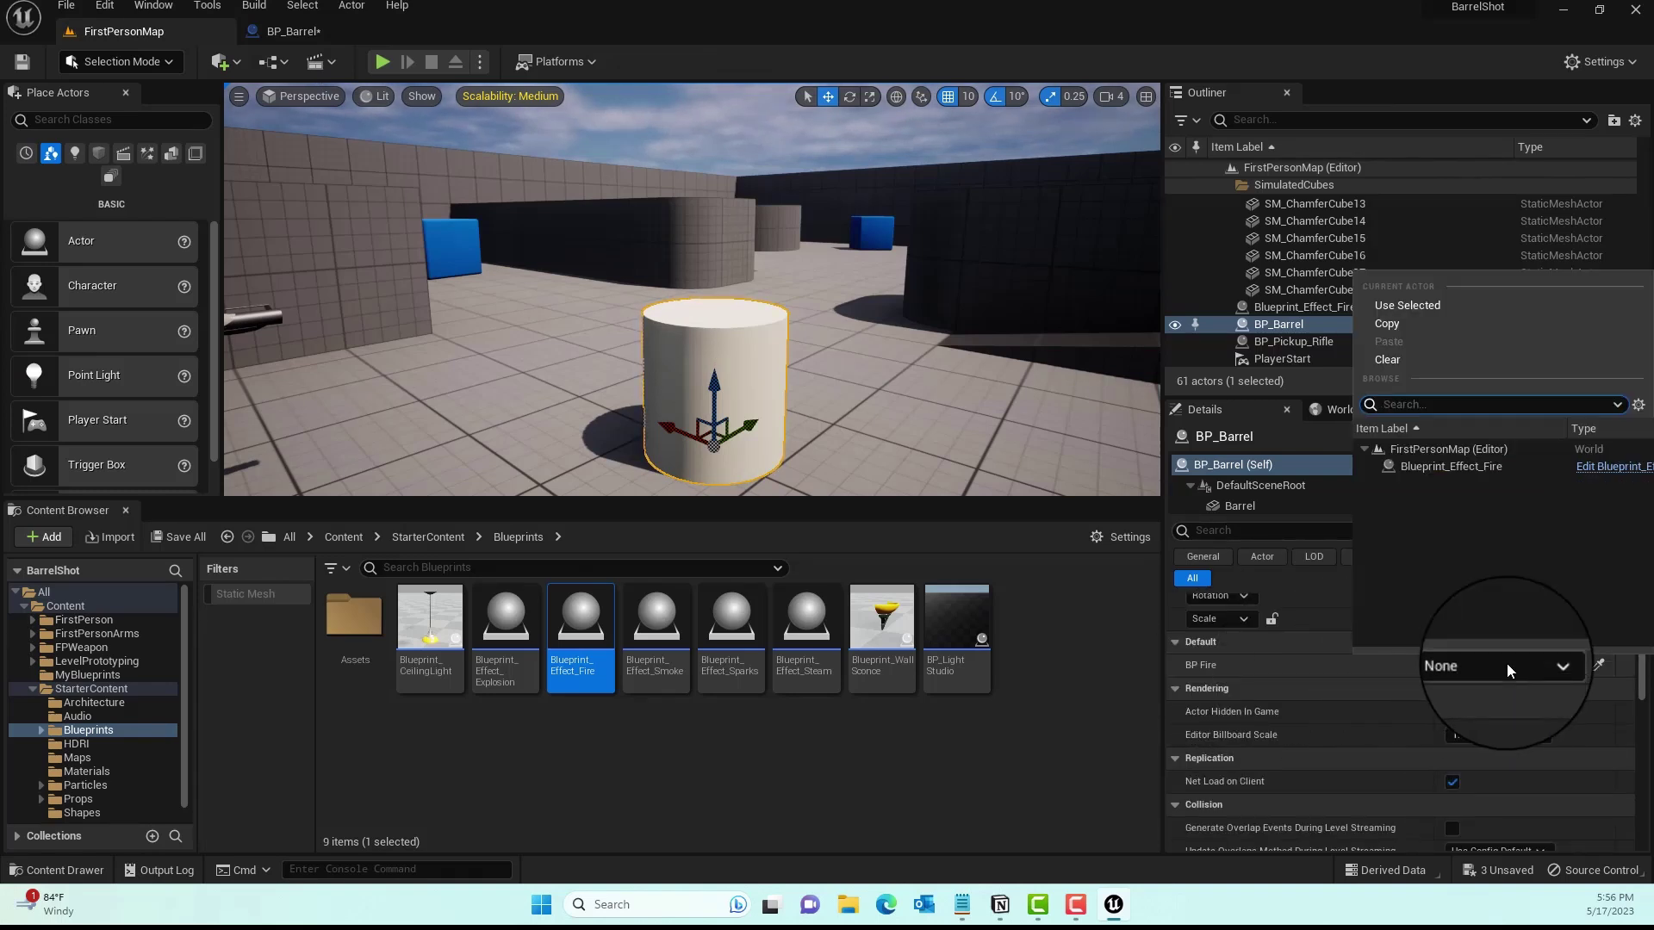
pyautogui.click(1442, 468)
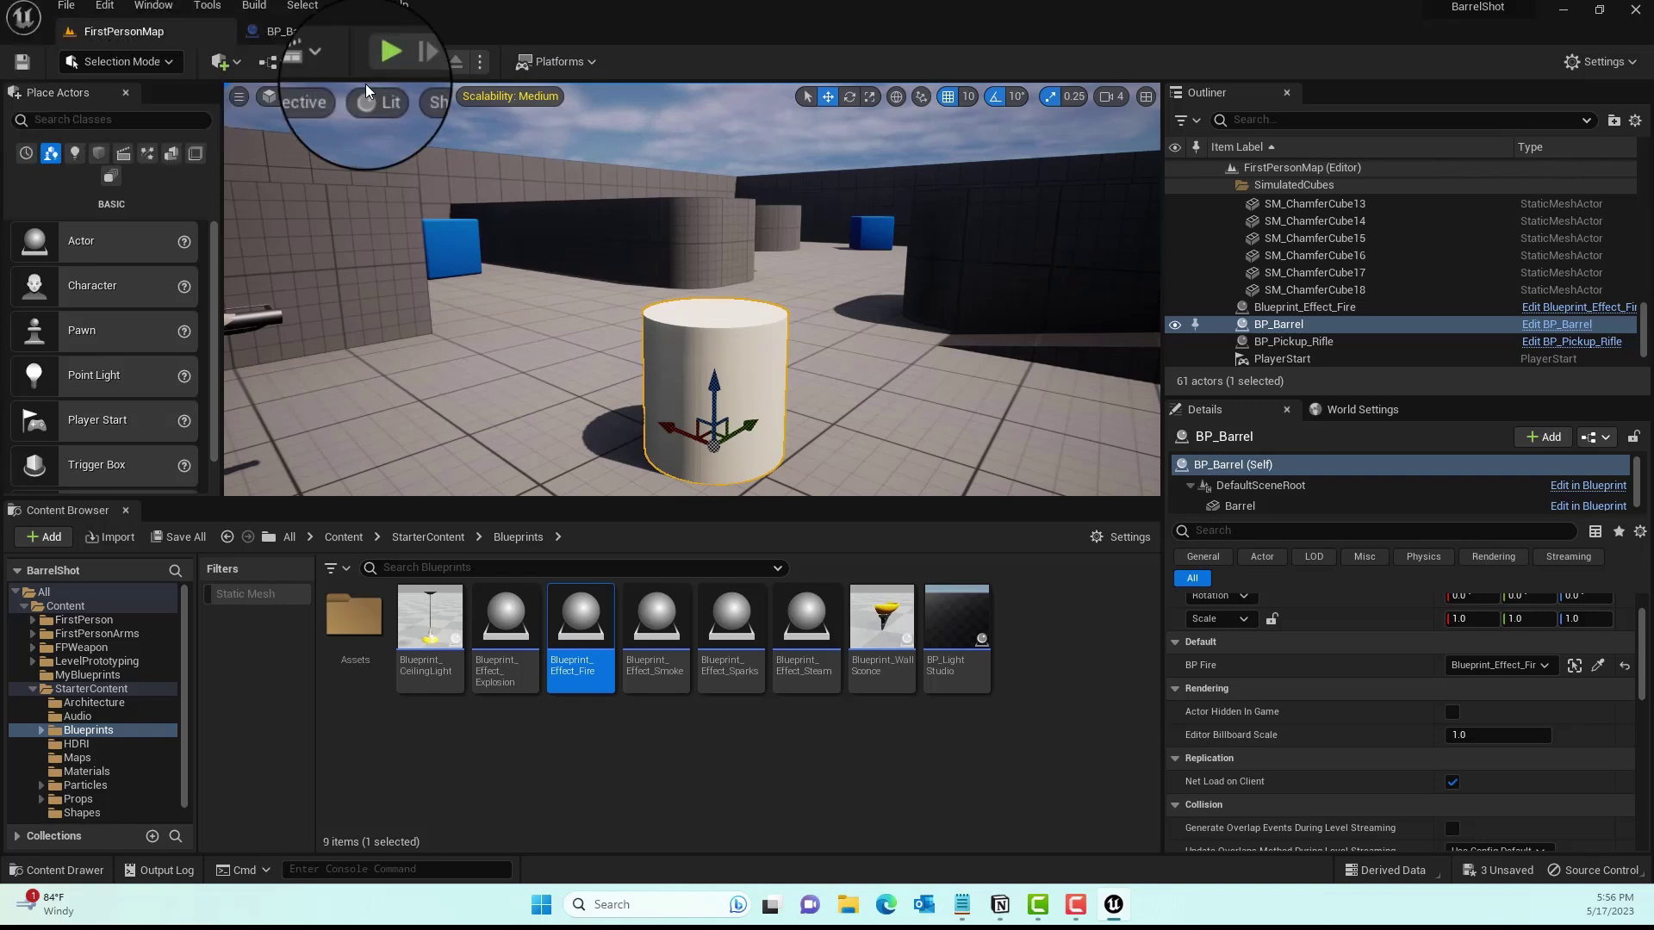
# Play the level, pick up the rifle and shoot the barrel to test the hit reaction.
pyautogui.click(382, 64)
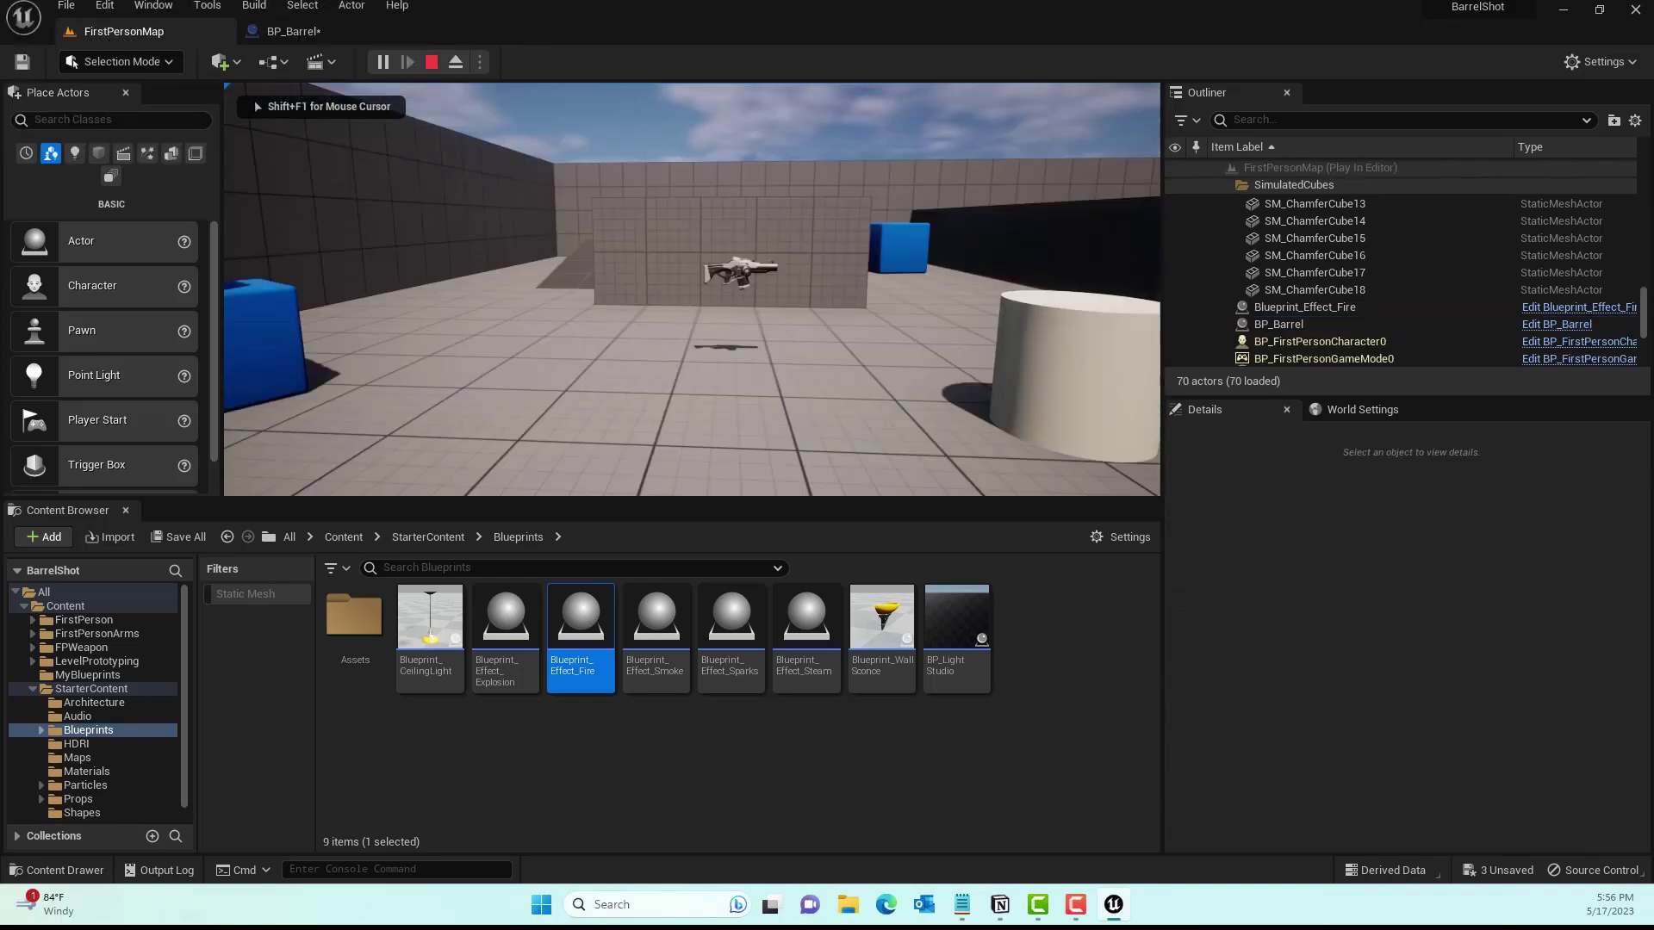
pyautogui.press('w')
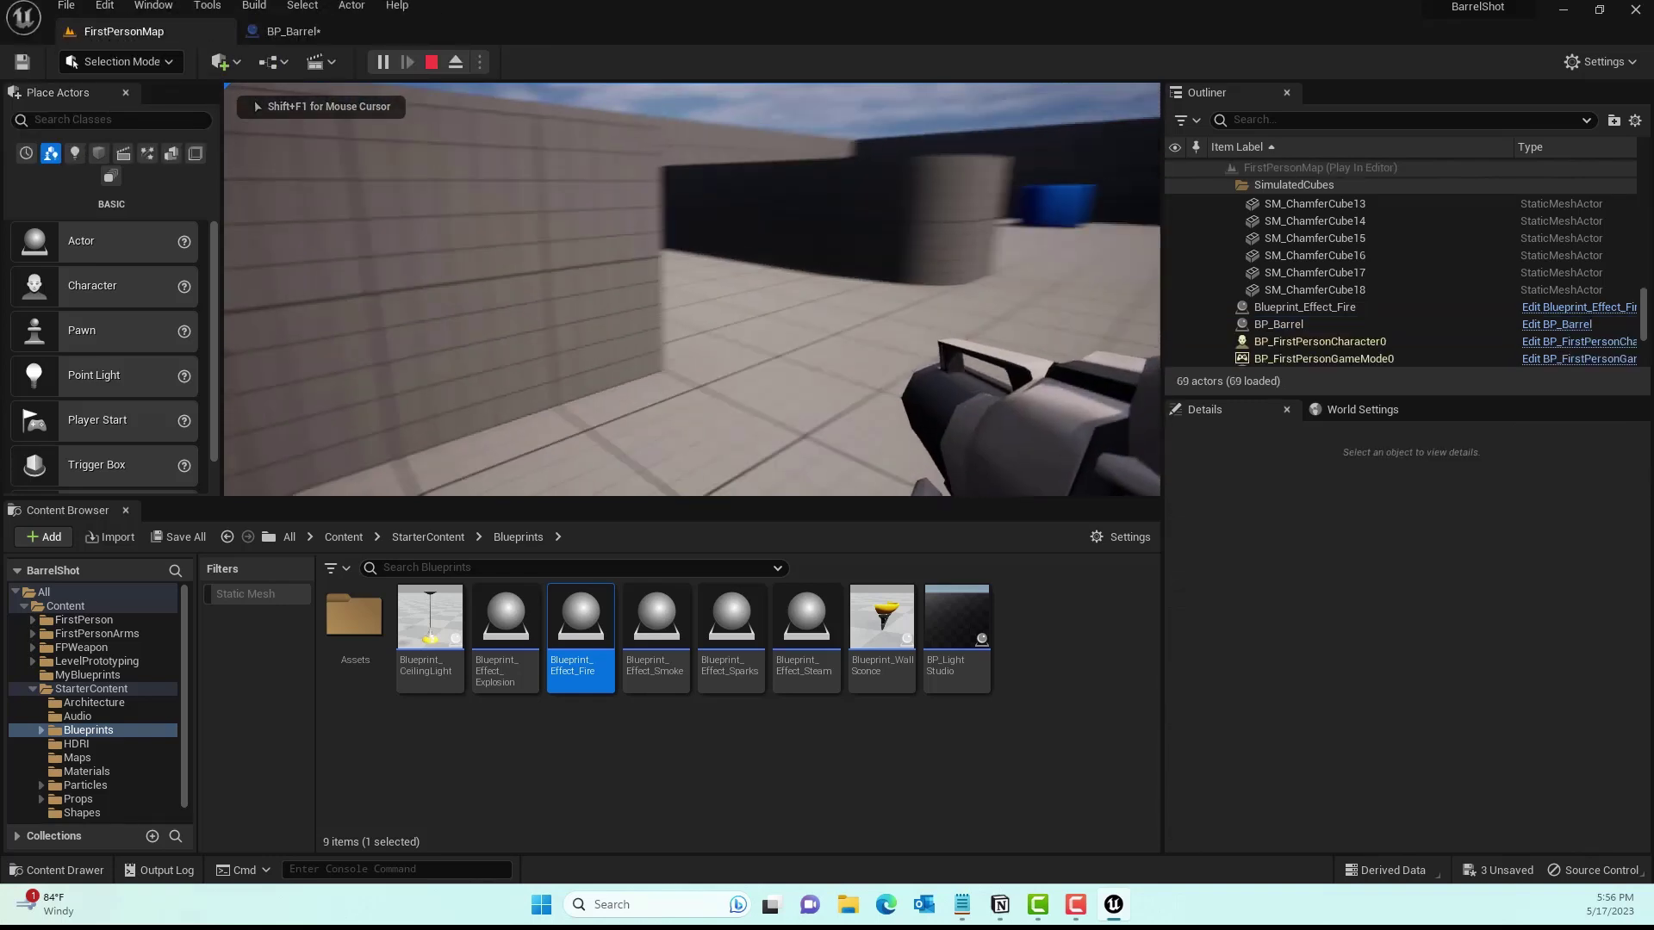
pyautogui.click(692, 290)
pyautogui.press('w')
pyautogui.click(691, 289)
pyautogui.click(692, 289)
pyautogui.press('s')
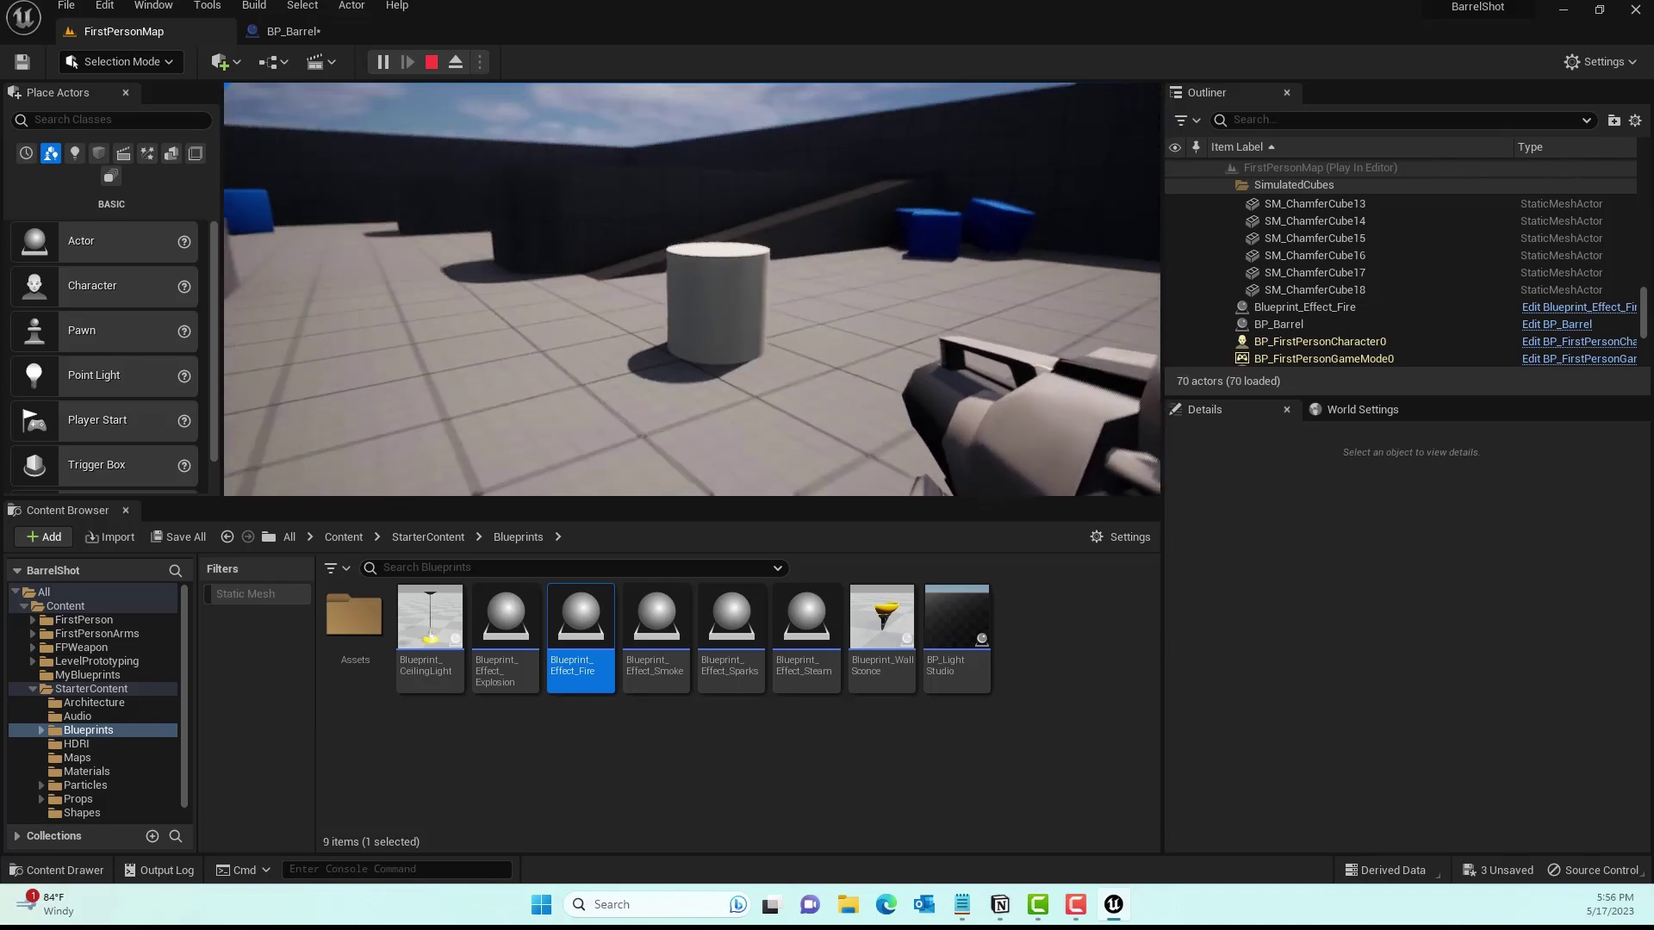
pyautogui.click(692, 289)
pyautogui.press('w')
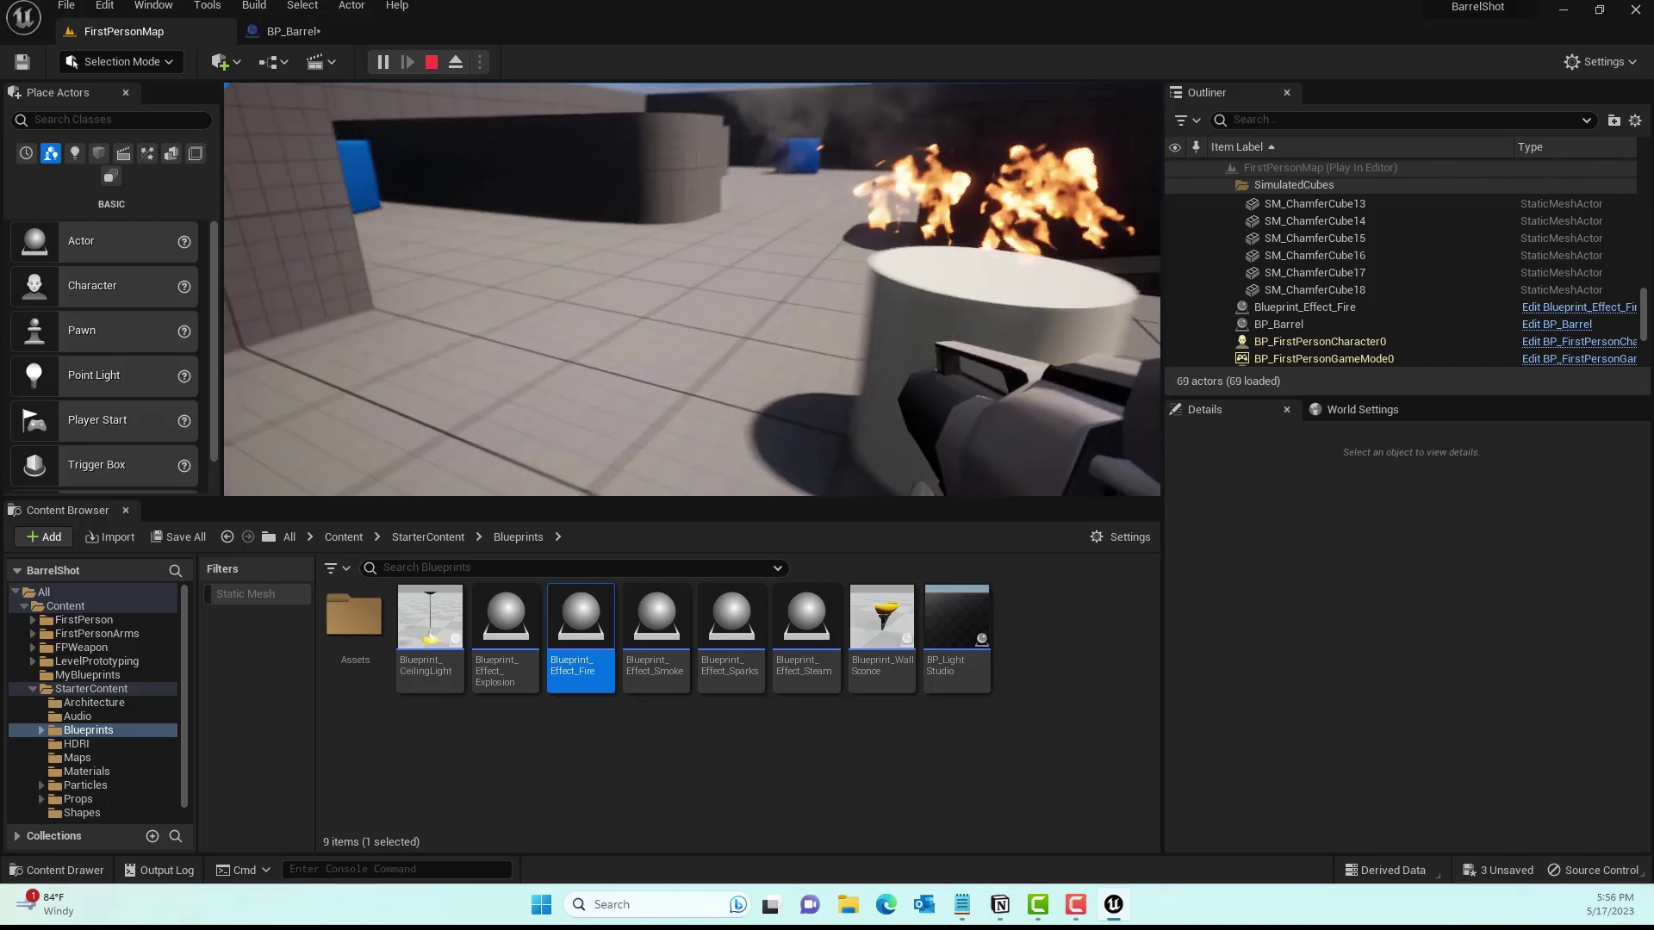
# Walk around the shot barrel in the running level to examine the fire effect.
pyautogui.press('s')
pyautogui.press('w')
pyautogui.press('s')
pyautogui.press('s')
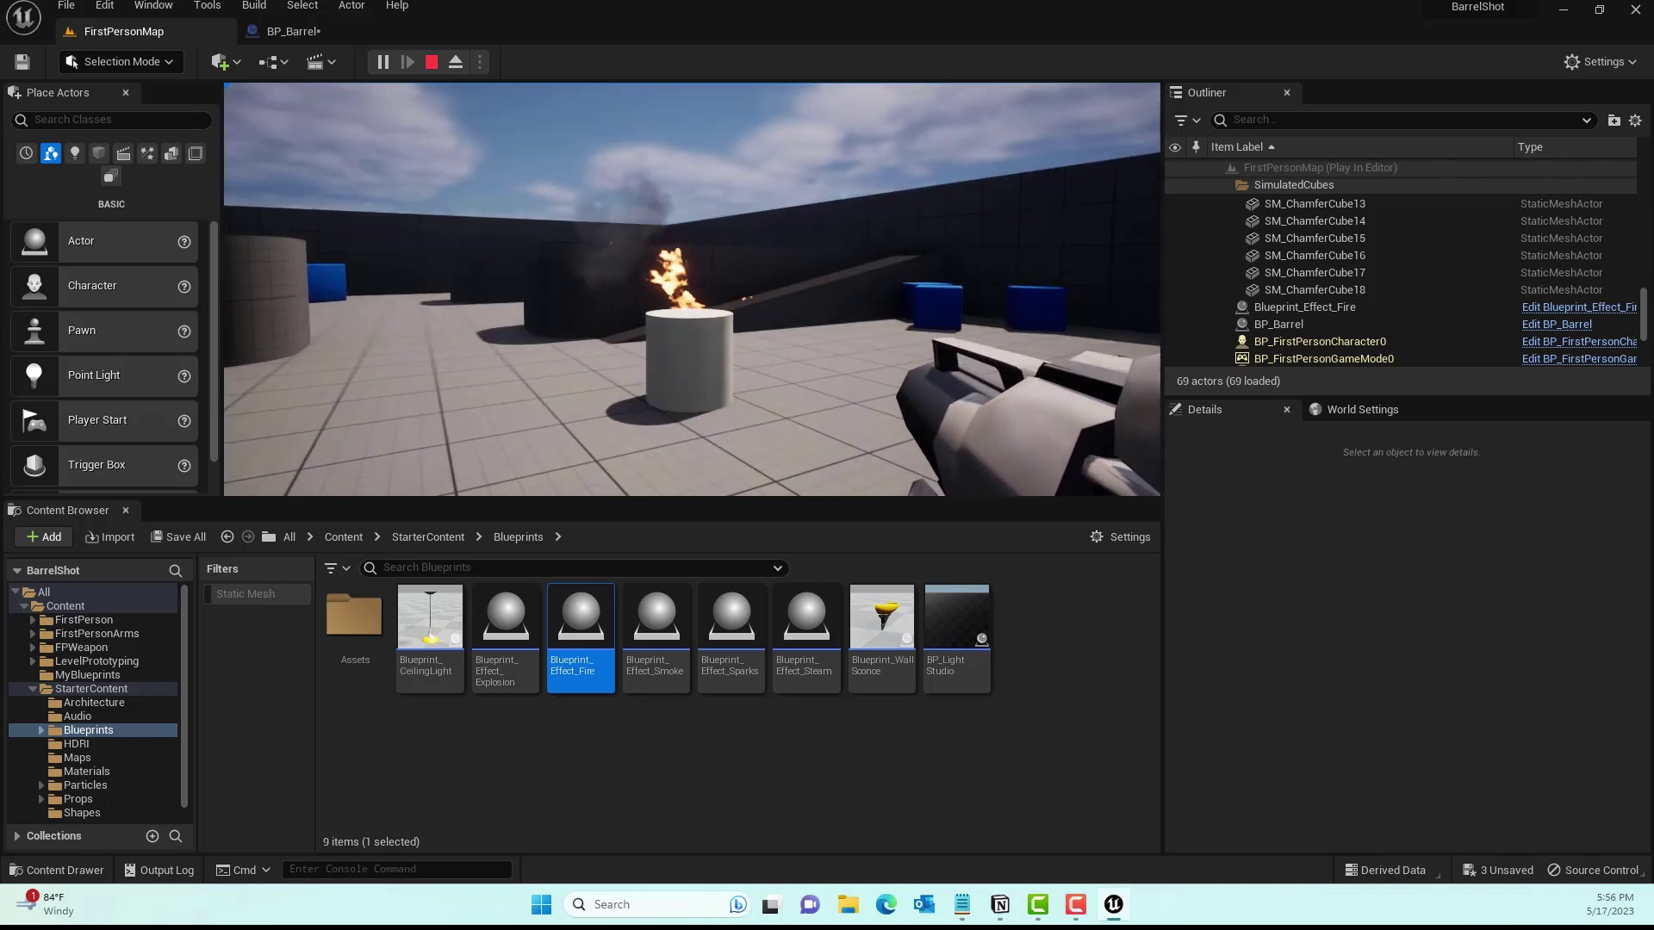